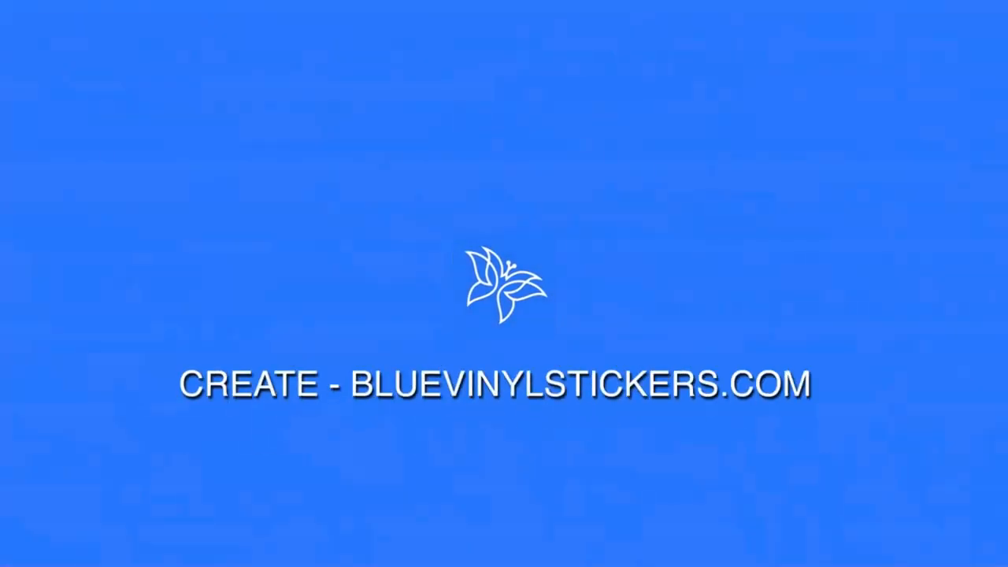
{"action": "left_click", "coordinate": [185, 521]}
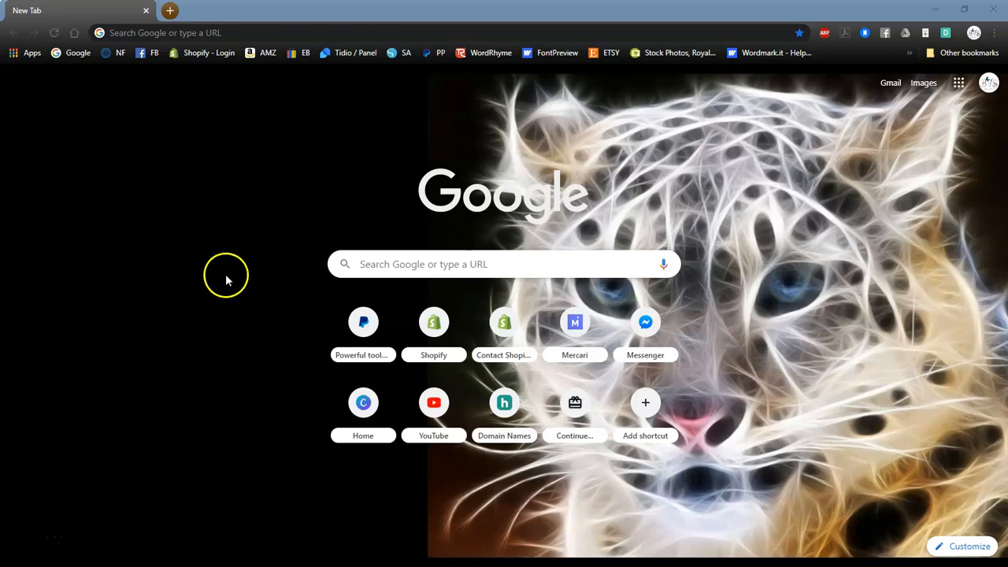
Search Google for "snowflake vector art free" and open the full set of image results
{"action": "left_click", "coordinate": [391, 264]}
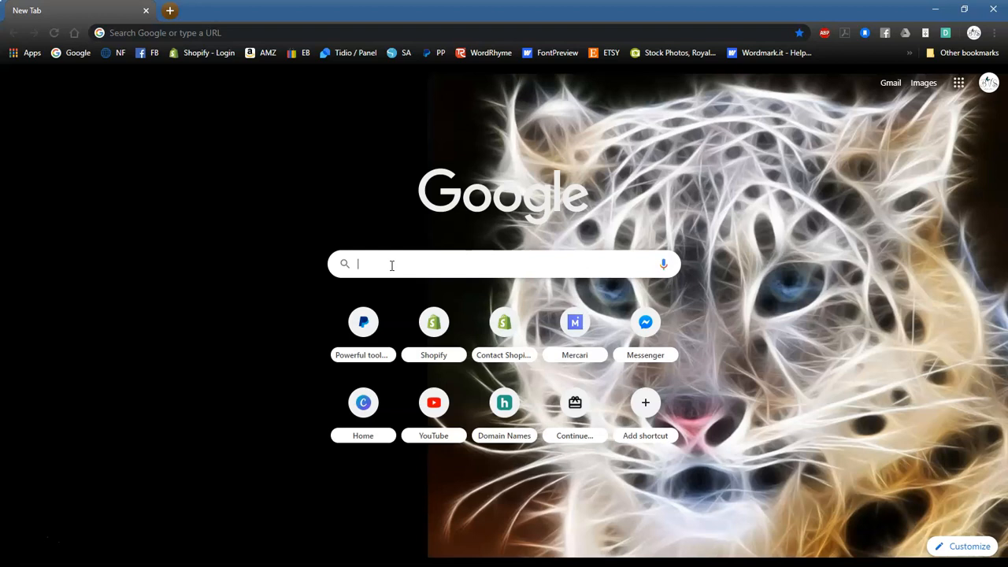
{"action": "left_click", "coordinate": [391, 270]}
{"action": "type", "text": "snow"}
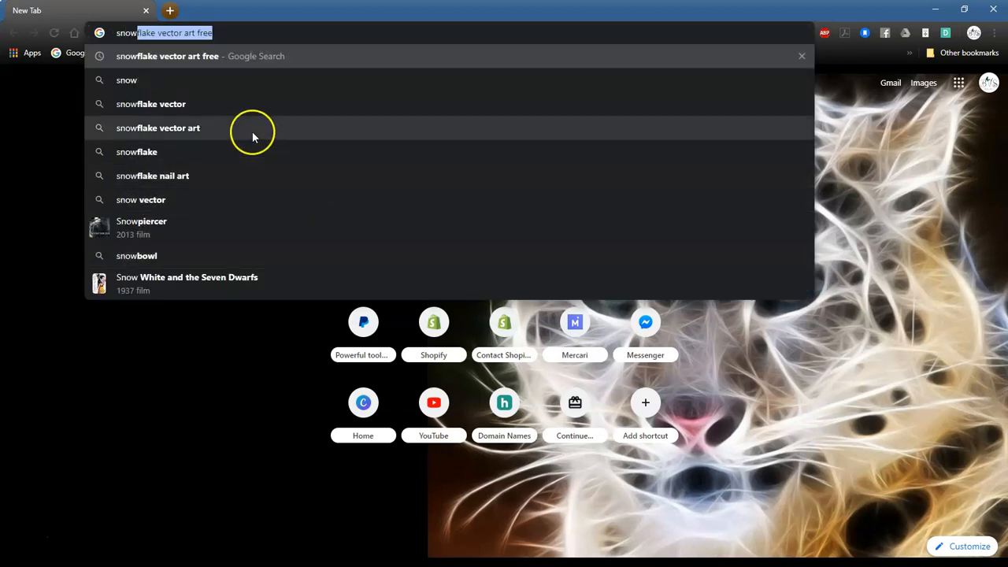
{"action": "left_click", "coordinate": [190, 58]}
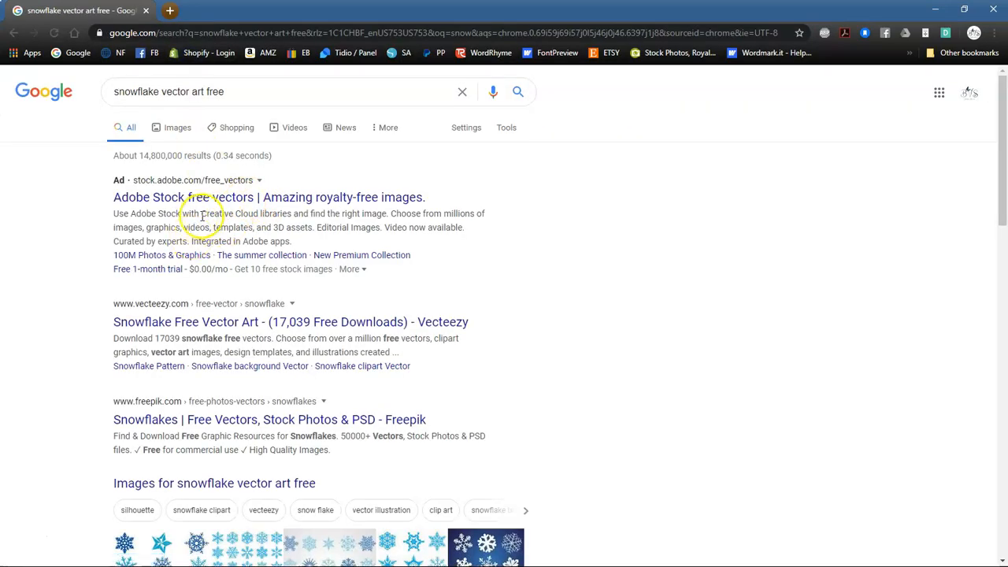
{"action": "scroll", "coordinate": [197, 218], "scroll_direction": "down", "scroll_amount": 2}
{"action": "scroll", "coordinate": [207, 216], "scroll_direction": "down", "scroll_amount": 2}
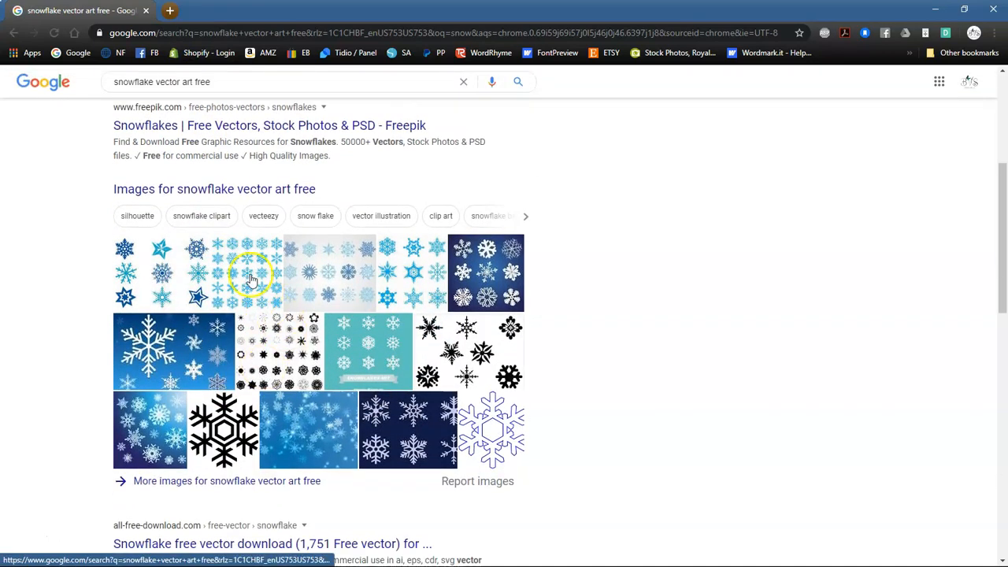
{"action": "left_click", "coordinate": [202, 190]}
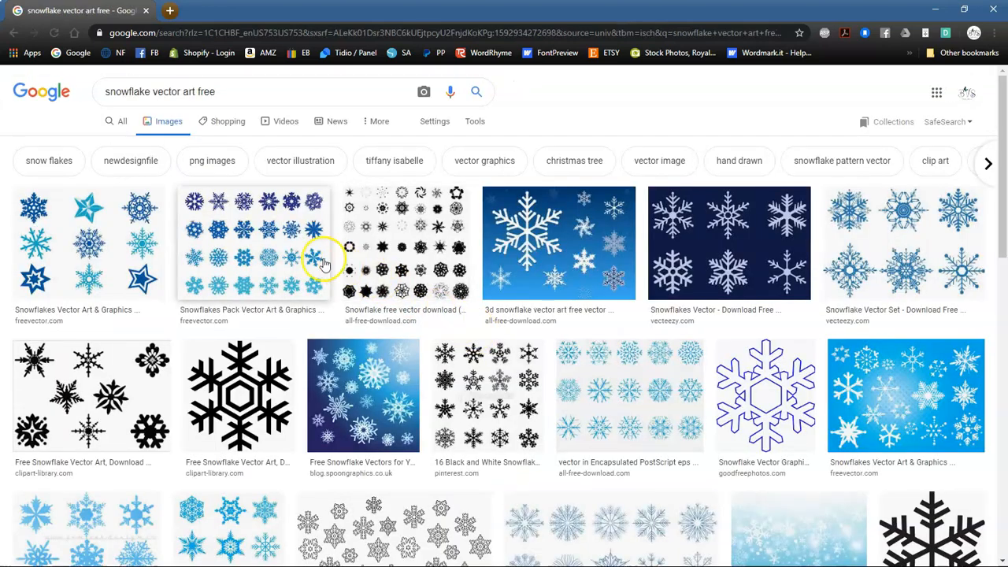
Find the single black six-armed snowflake from clipart-library.com in the image results and copy its enlarged image
{"action": "scroll", "coordinate": [499, 323], "scroll_direction": "down", "scroll_amount": 5}
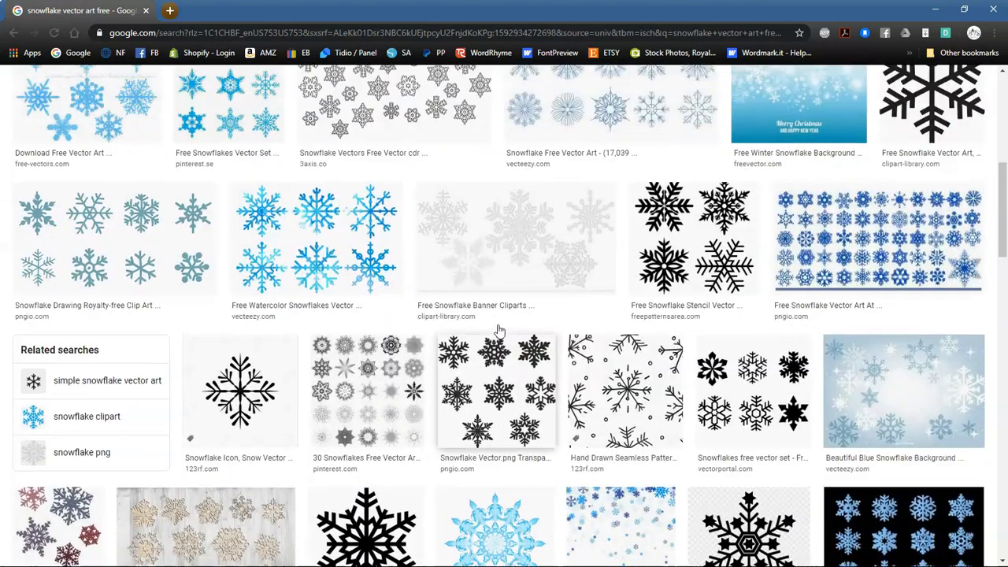
{"action": "scroll", "coordinate": [498, 329], "scroll_direction": "up", "scroll_amount": 3}
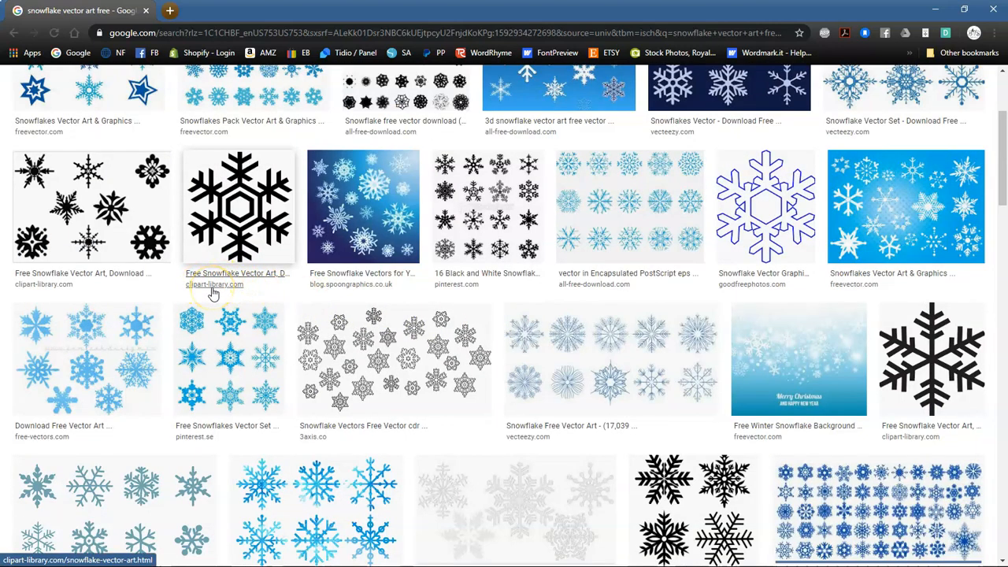
{"action": "left_click", "coordinate": [236, 224]}
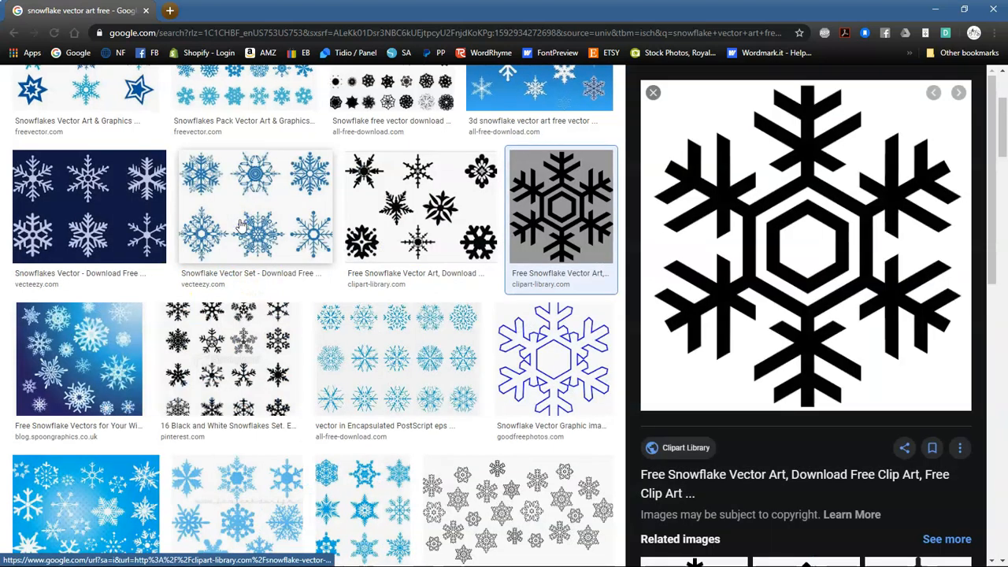
{"action": "scroll", "coordinate": [744, 441], "scroll_direction": "down", "scroll_amount": 1}
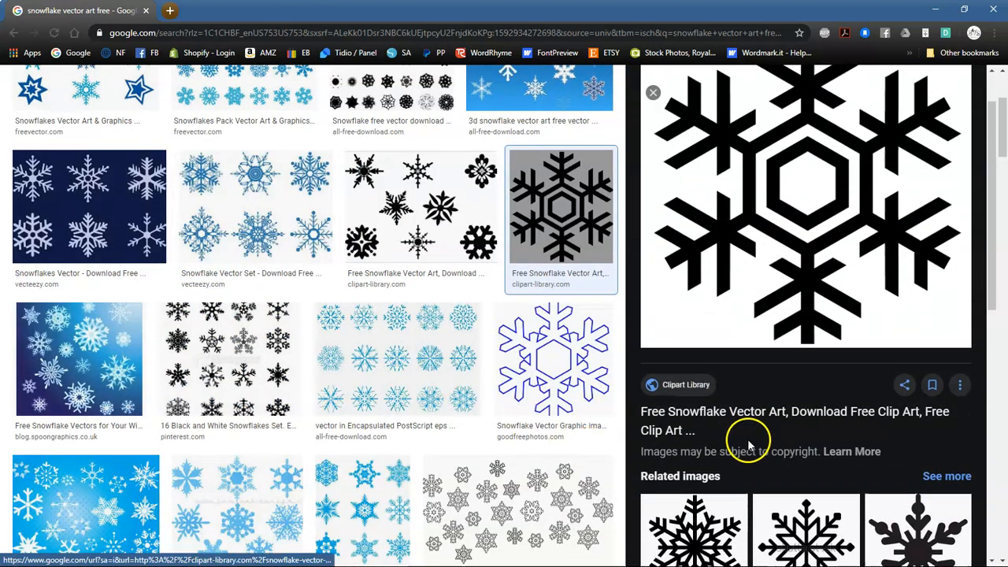
{"action": "scroll", "coordinate": [748, 439], "scroll_direction": "up", "scroll_amount": 1}
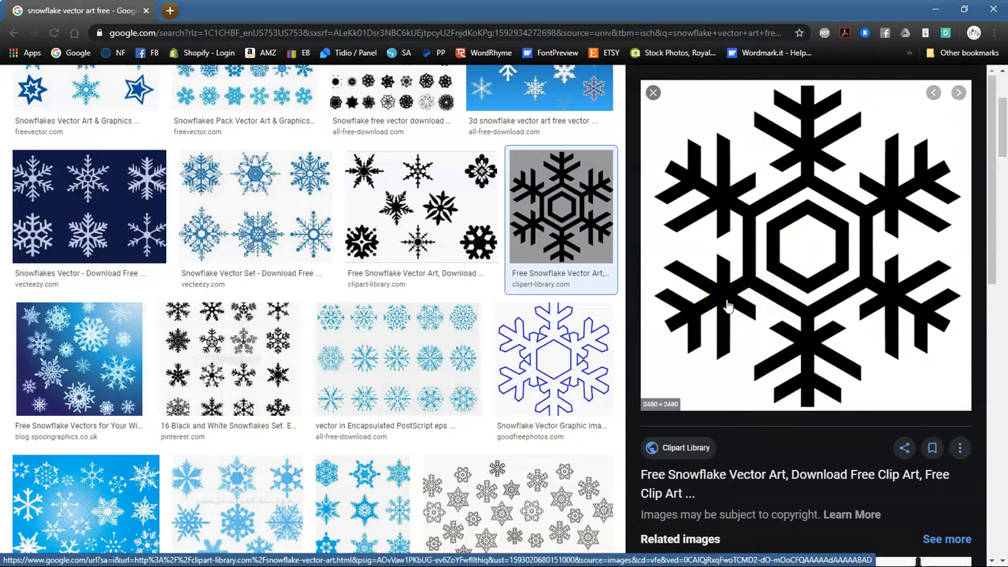
{"action": "right_click", "coordinate": [741, 281]}
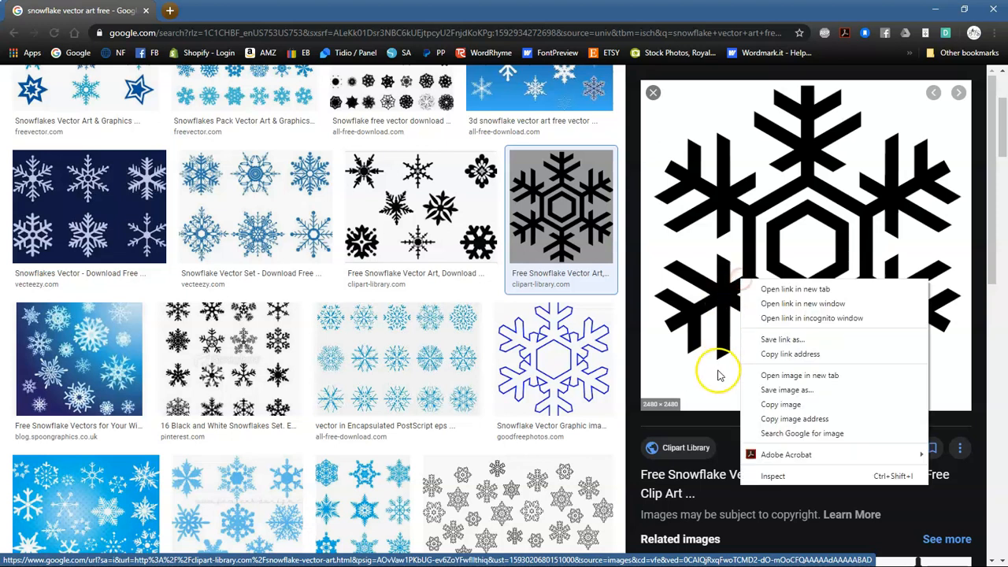
{"action": "left_click", "coordinate": [763, 405]}
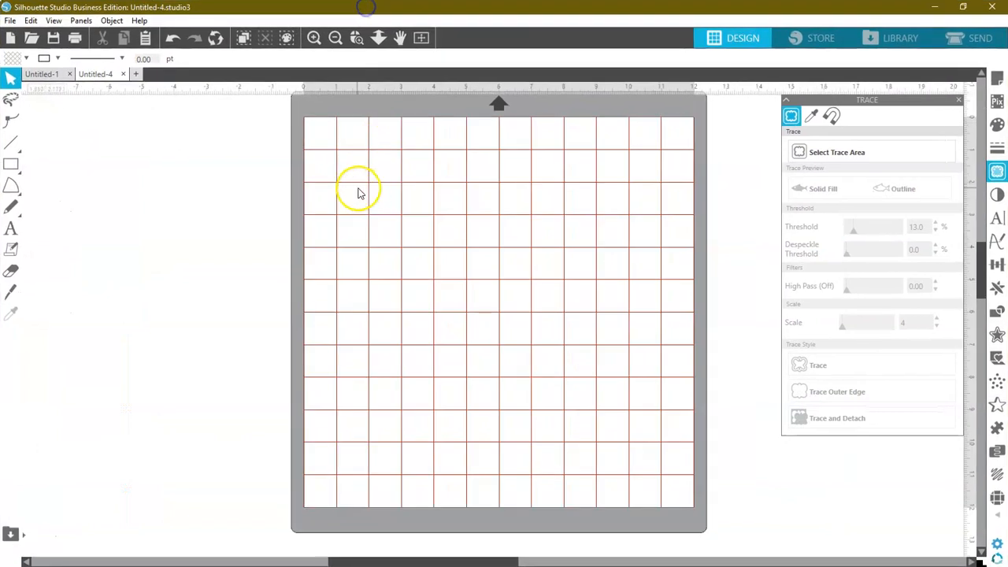
Switch to Silhouette Studio, paste the snowflake image onto the empty mat and enlarge it to about 9.75 in square
{"action": "right_click", "coordinate": [358, 193]}
{"action": "left_click", "coordinate": [385, 247]}
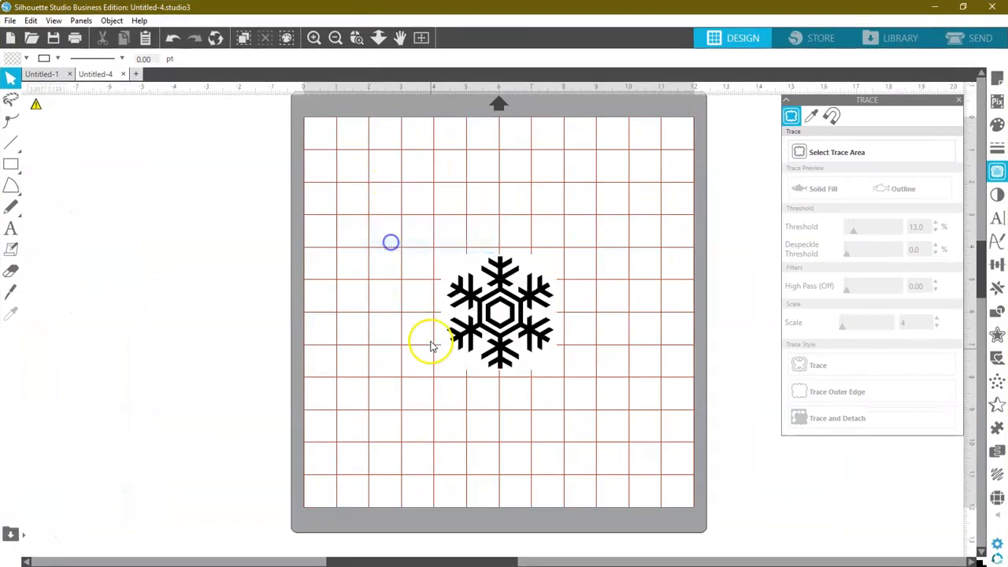
{"action": "left_click", "coordinate": [479, 338]}
{"action": "left_click_drag", "start_coordinate": [436, 374], "coordinate": [307, 479]}
{"action": "left_click_drag", "start_coordinate": [392, 423], "coordinate": [429, 375]}
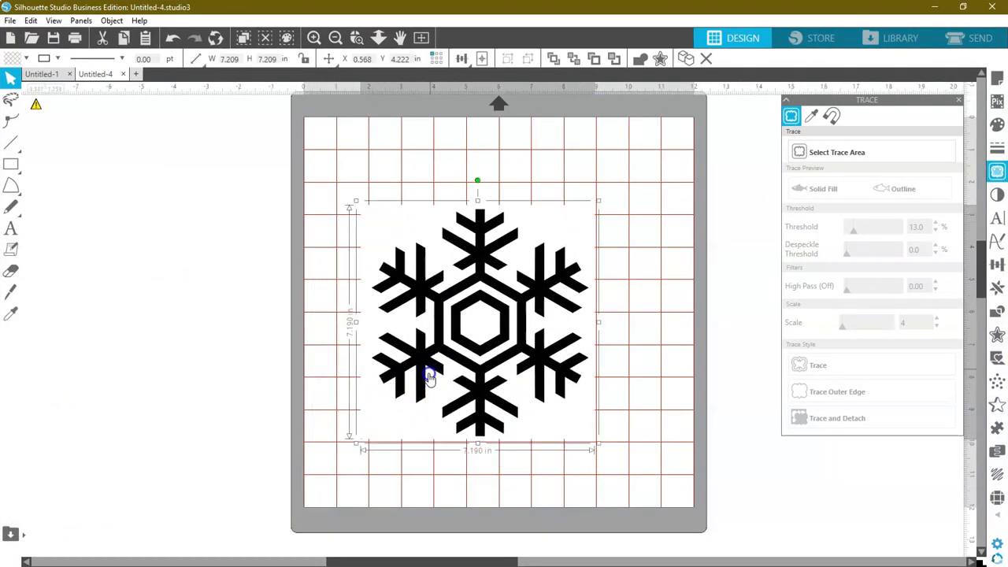
{"action": "left_click_drag", "start_coordinate": [367, 183], "coordinate": [352, 162]}
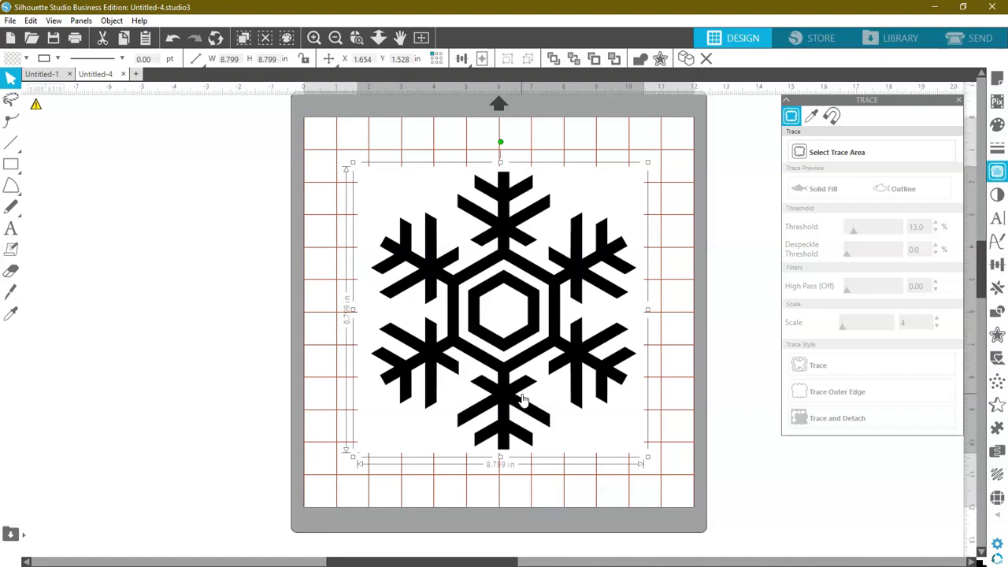
{"action": "left_click_drag", "start_coordinate": [647, 163], "coordinate": [668, 132]}
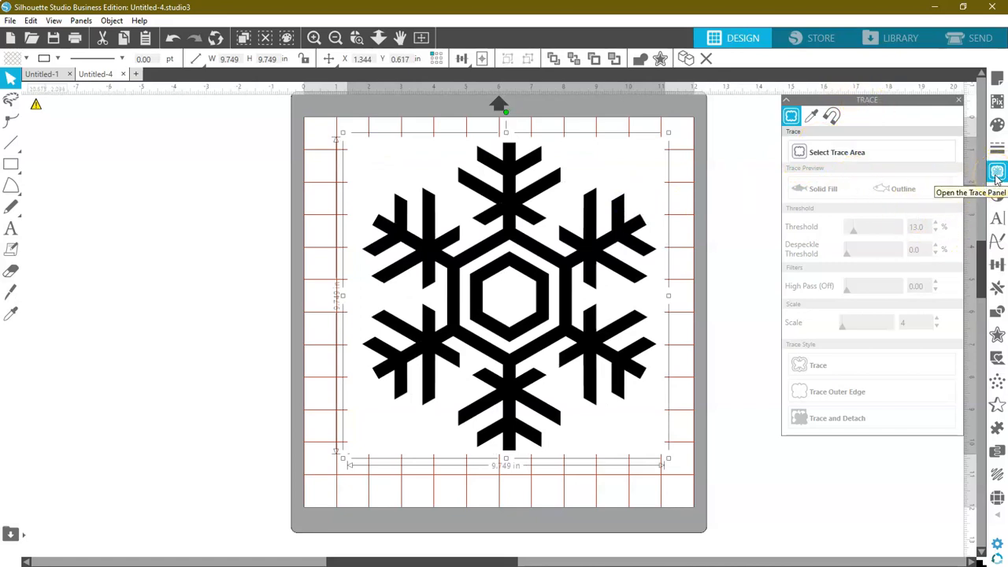
Select a trace area around the whole snowflake image and trace it with the Trace style
{"action": "left_click", "coordinate": [840, 152]}
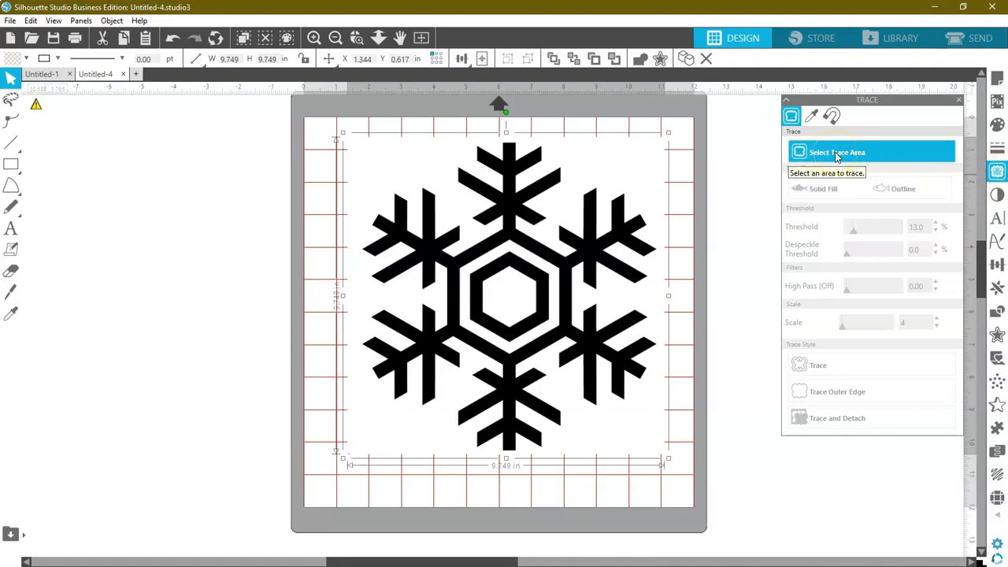
{"action": "mouse_move", "coordinate": [705, 123]}
{"action": "left_mouse_down"}
{"action": "mouse_move", "coordinate": [556, 471]}
{"action": "mouse_move", "coordinate": [326, 478]}
{"action": "left_mouse_up"}
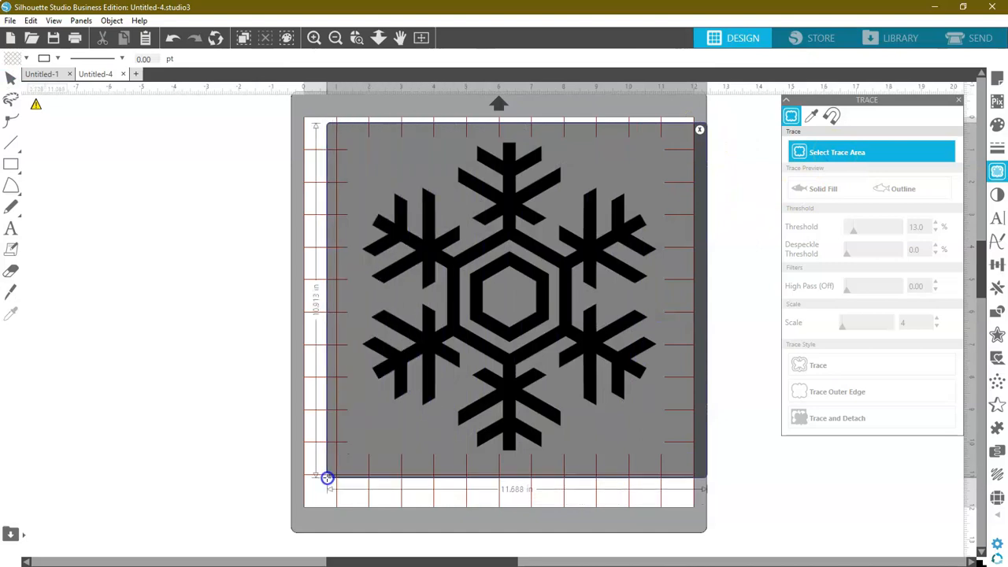
{"action": "left_click", "coordinate": [654, 478]}
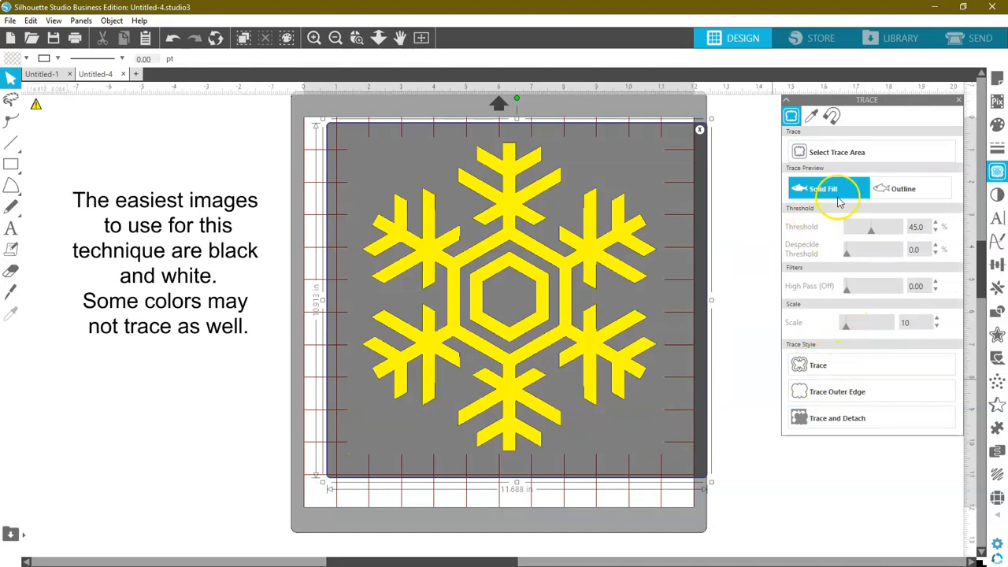
{"action": "left_click", "coordinate": [809, 366]}
Move the original snowflake image off its traced outline and delete it, and shift the outline slightly towards the mat's centre
{"action": "left_click_drag", "start_coordinate": [532, 282], "coordinate": [245, 270]}
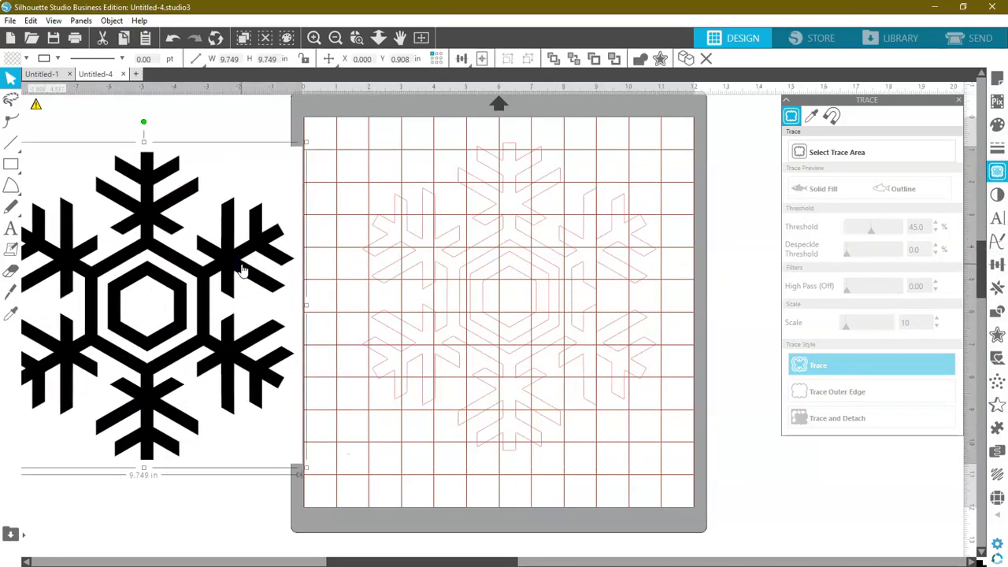
{"action": "key", "text": "Delete"}
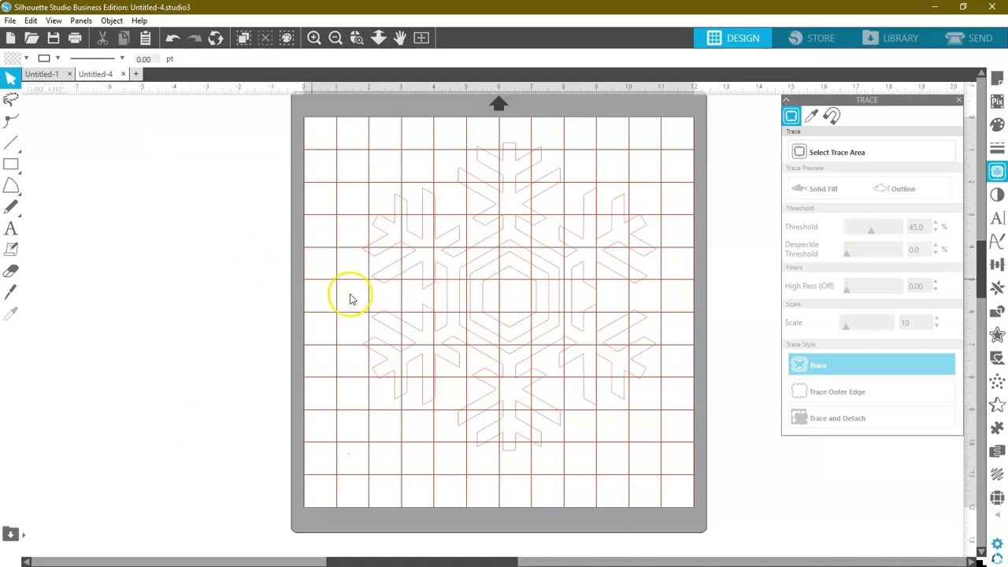
{"action": "left_click", "coordinate": [445, 352]}
{"action": "left_click_drag", "start_coordinate": [446, 349], "coordinate": [446, 345]}
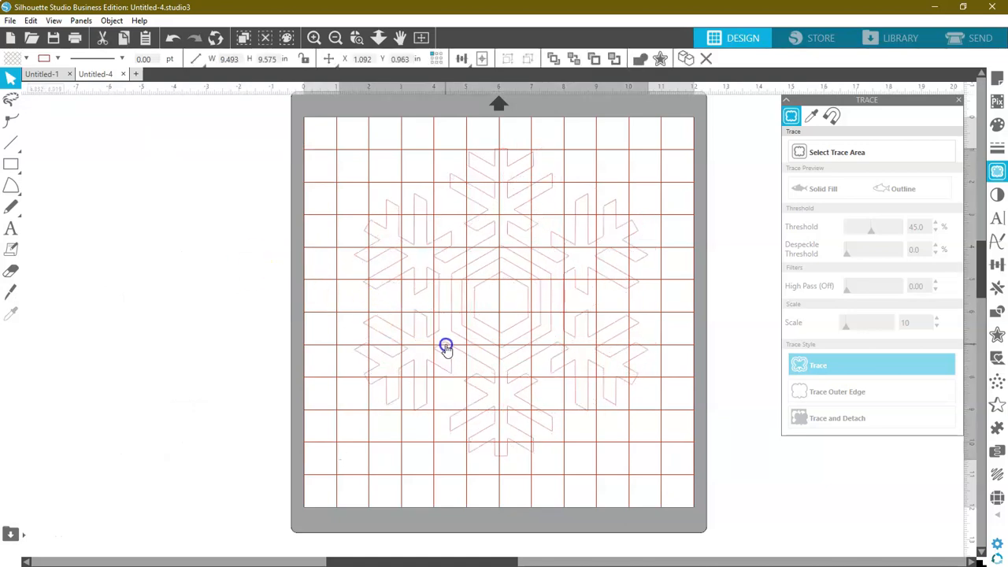
{"action": "left_click", "coordinate": [446, 345]}
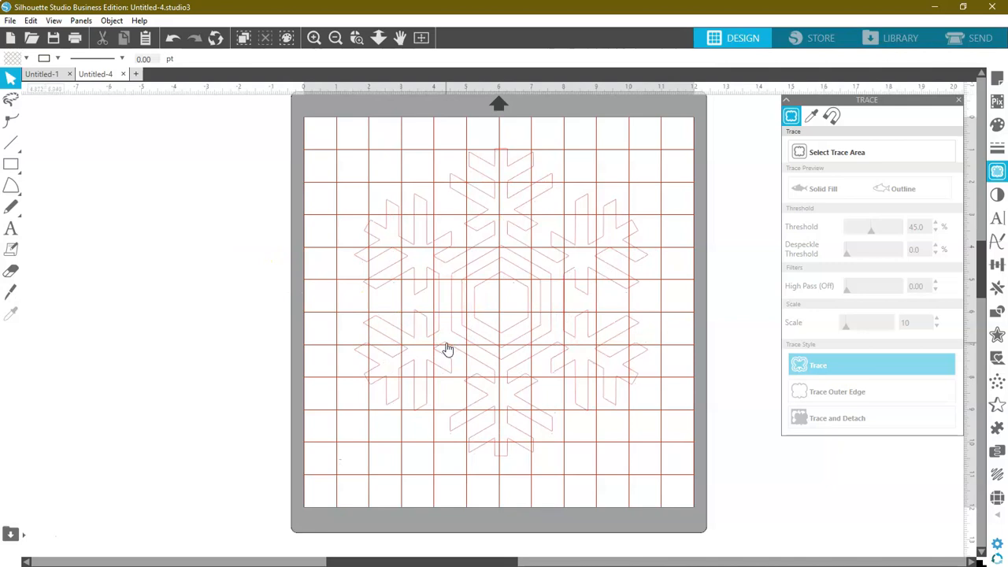
Release the traced snowflake's compound path and delete the tiny stray shape near the mat's lower-left corner
{"action": "right_click", "coordinate": [446, 349]}
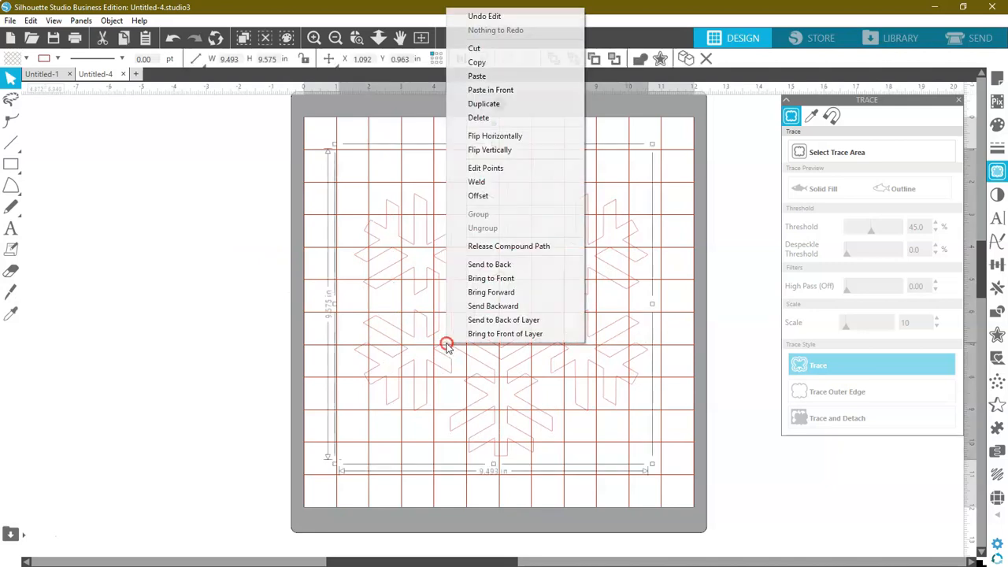
{"action": "left_click", "coordinate": [511, 247]}
{"action": "left_click", "coordinate": [285, 353]}
{"action": "left_click_drag", "start_coordinate": [310, 433], "coordinate": [352, 476]}
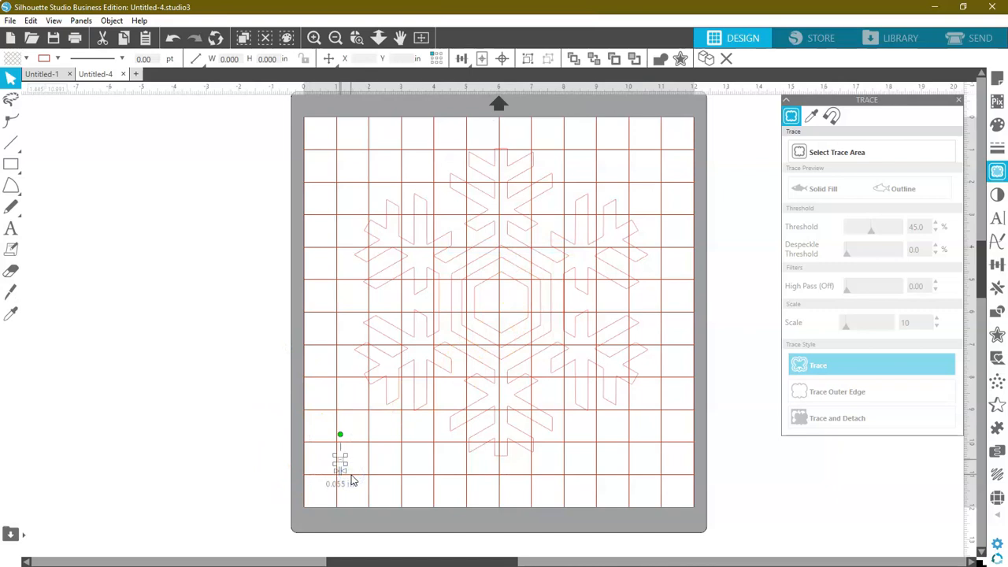
{"action": "key", "text": "Delete"}
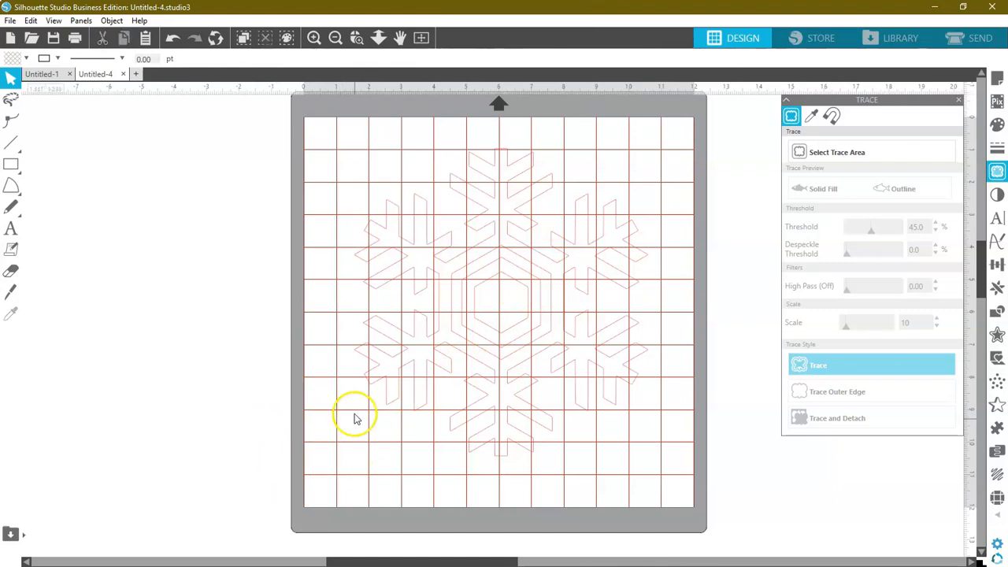
Select all the traced snowflake shapes and display their edit points for inspection
{"action": "left_click_drag", "start_coordinate": [312, 126], "coordinate": [682, 495]}
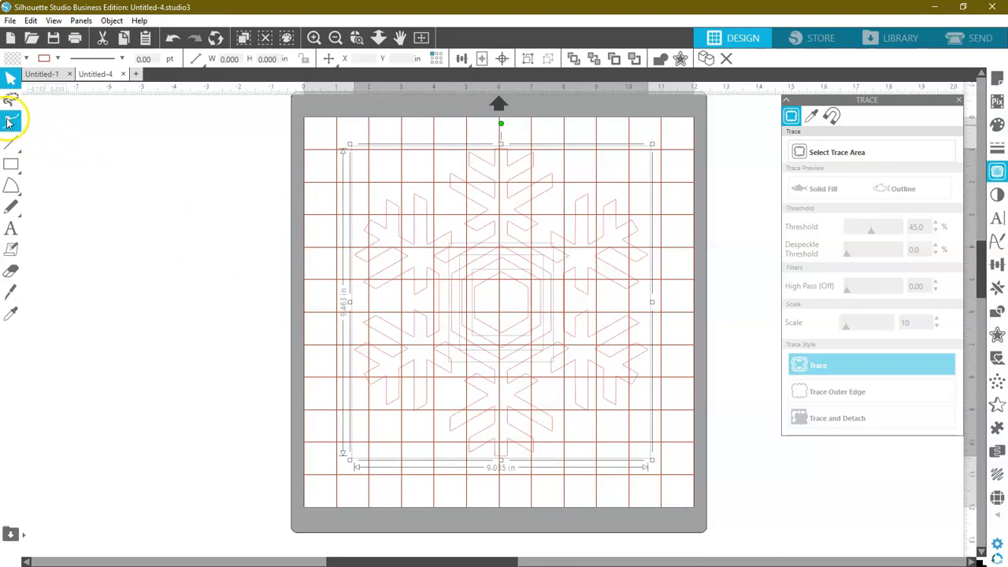
{"action": "left_click", "coordinate": [11, 122]}
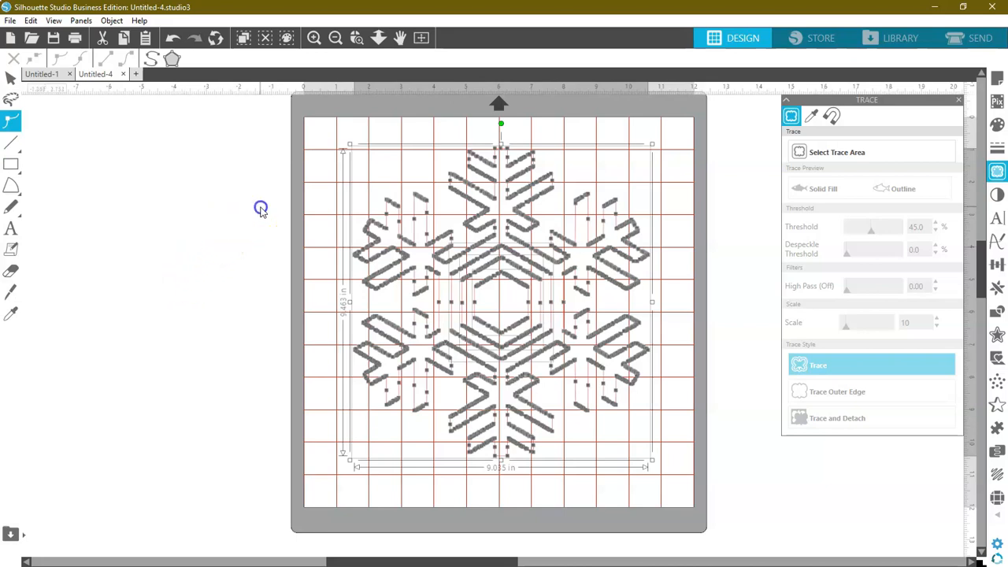
{"action": "key", "text": "Escape"}
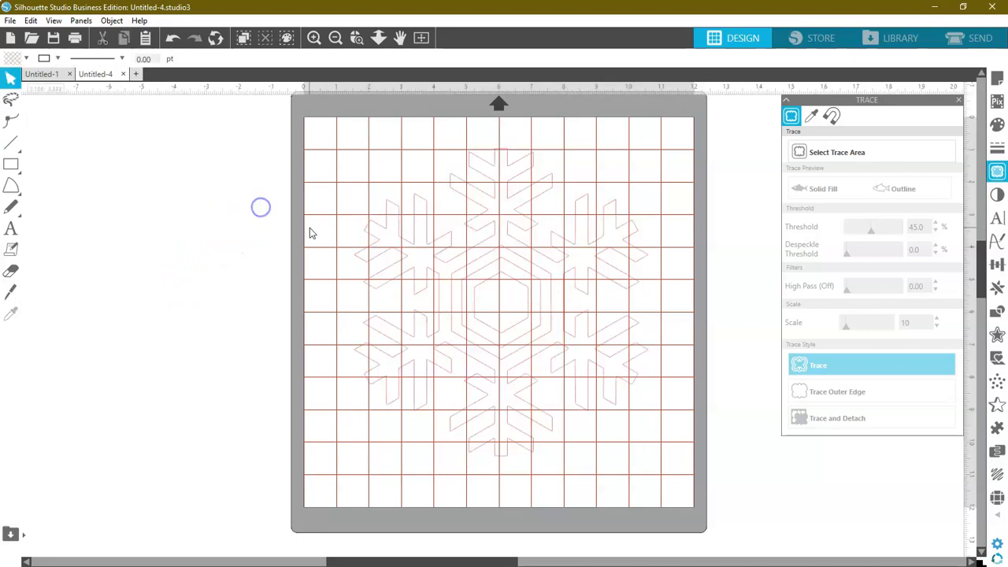
Examine the lower edges of the traced central hexagons up close to judge how smooth the lines are
{"action": "left_click", "coordinate": [313, 38]}
{"action": "left_click", "coordinate": [314, 38]}
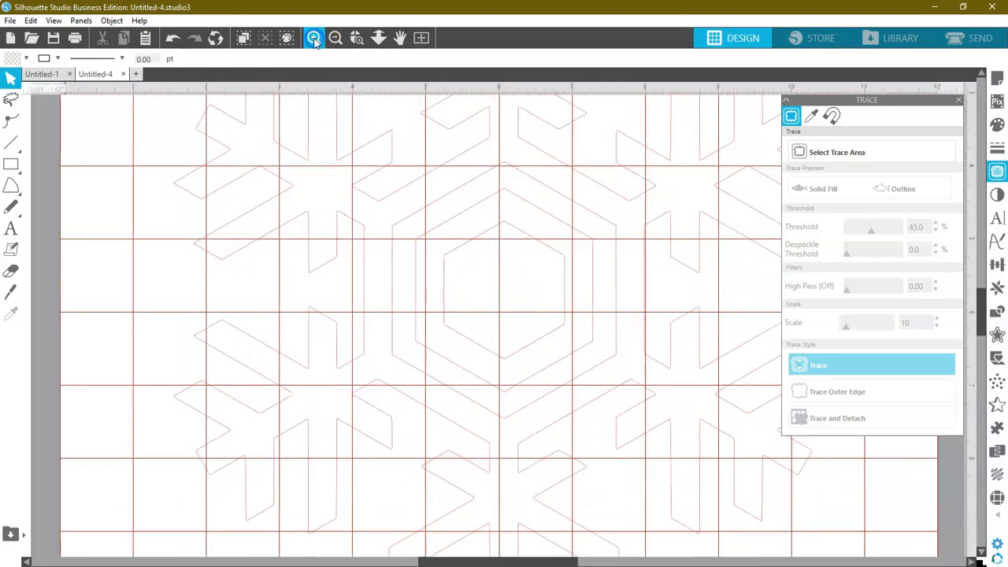
{"action": "left_click", "coordinate": [313, 38]}
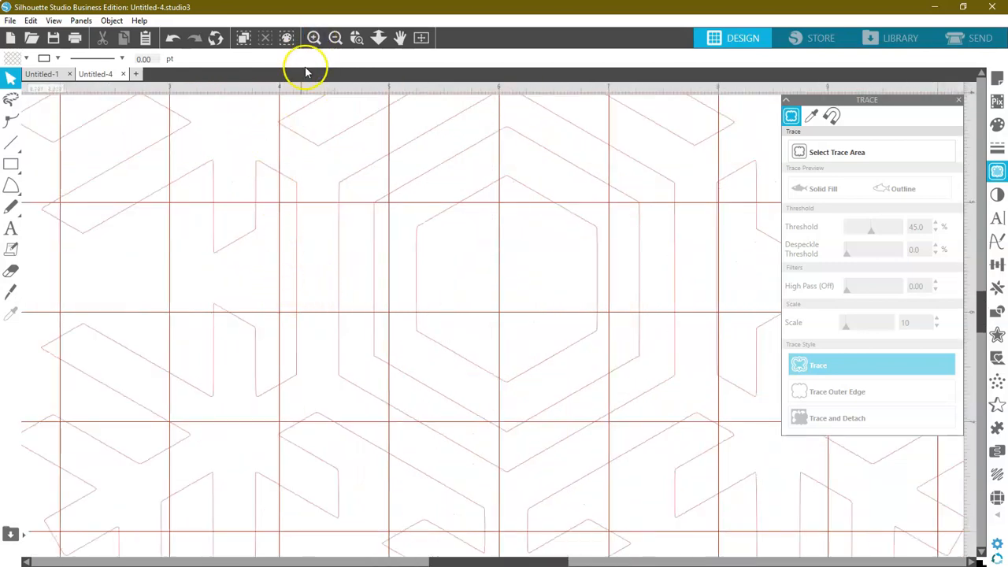
{"action": "left_click", "coordinate": [313, 38]}
{"action": "left_click", "coordinate": [314, 39]}
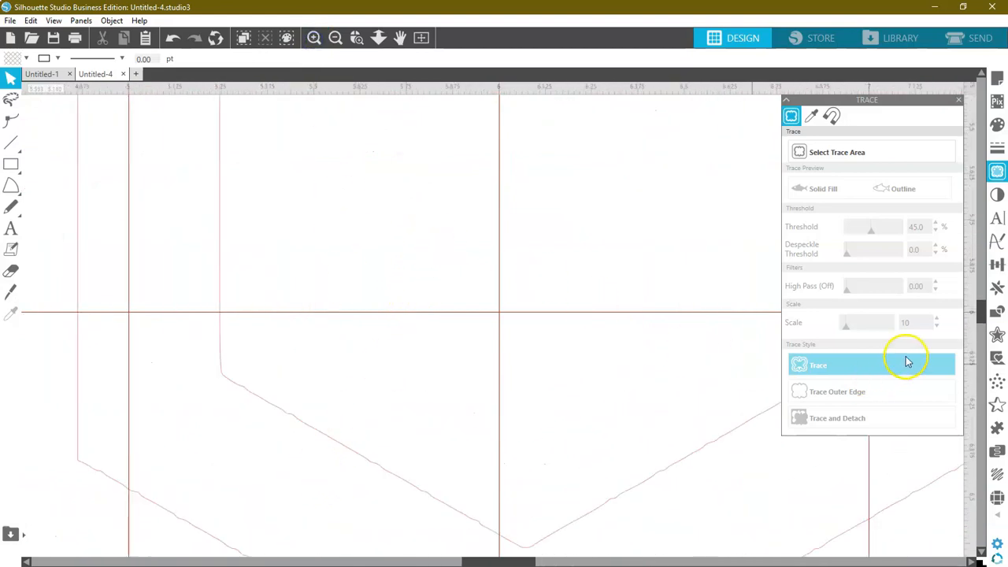
{"action": "scroll", "coordinate": [978, 313], "scroll_direction": "down", "scroll_amount": 5}
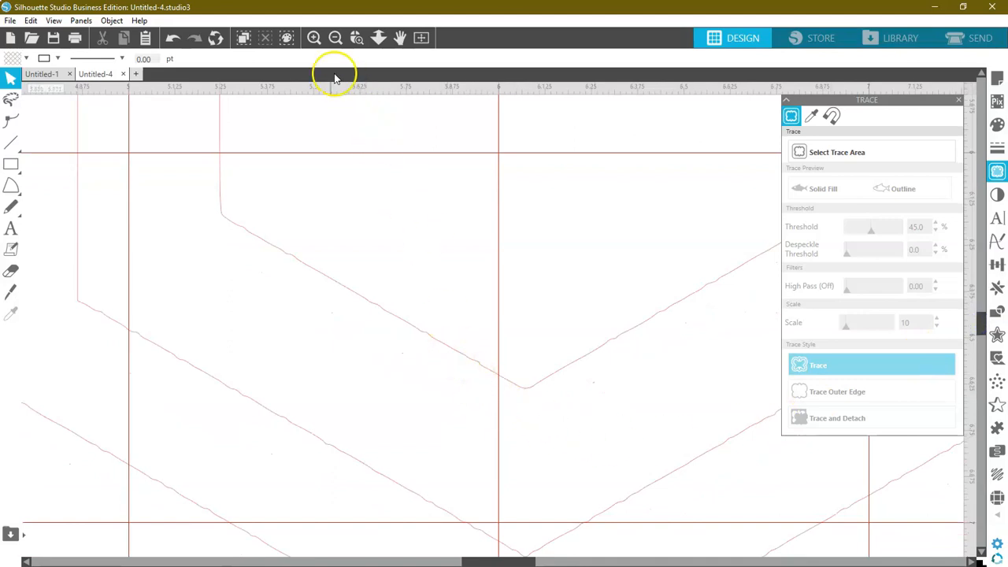
{"action": "left_click", "coordinate": [313, 37]}
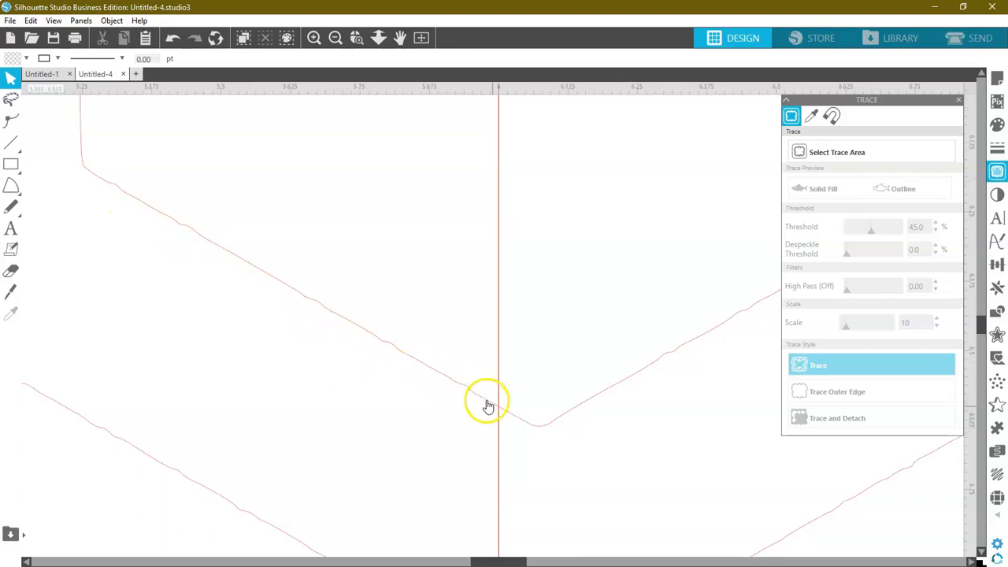
Open the innermost central hexagon for point editing and simplify its path
{"action": "left_click", "coordinate": [337, 323]}
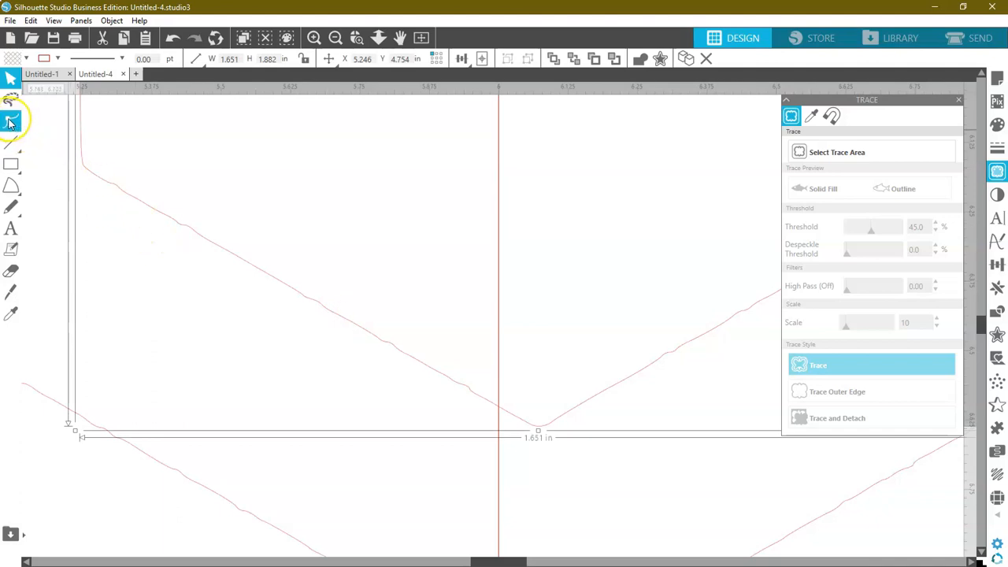
{"action": "left_click", "coordinate": [10, 122]}
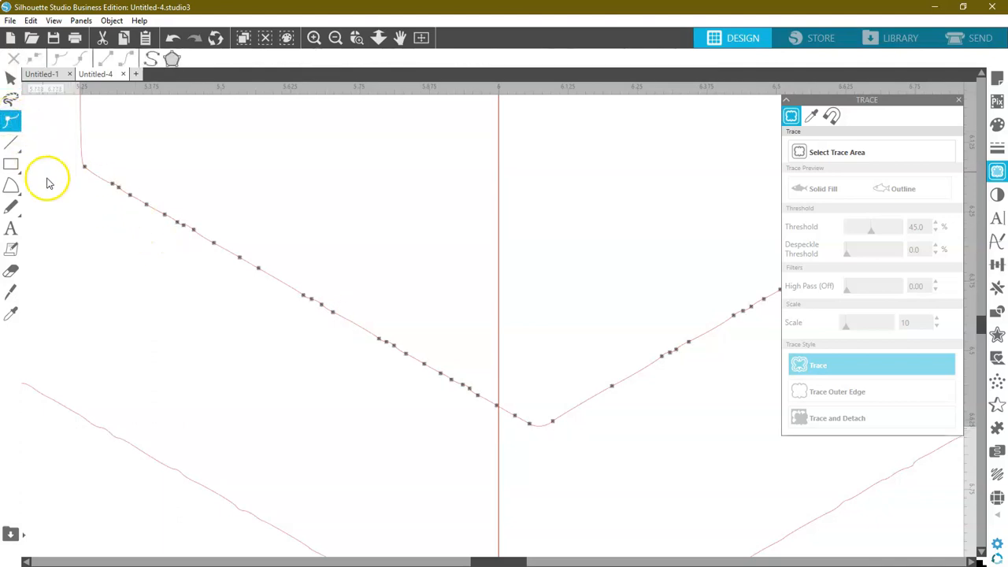
{"action": "left_click", "coordinate": [152, 61]}
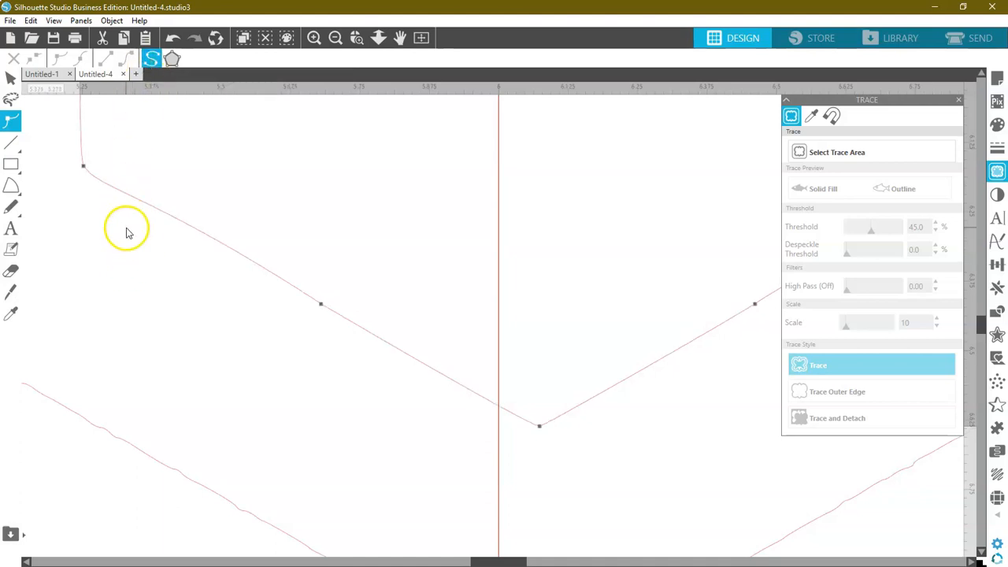
Delete the extra point midway along the innermost hexagon's lower-left edge to straighten it
{"action": "left_click", "coordinate": [321, 305]}
{"action": "left_click", "coordinate": [321, 305]}
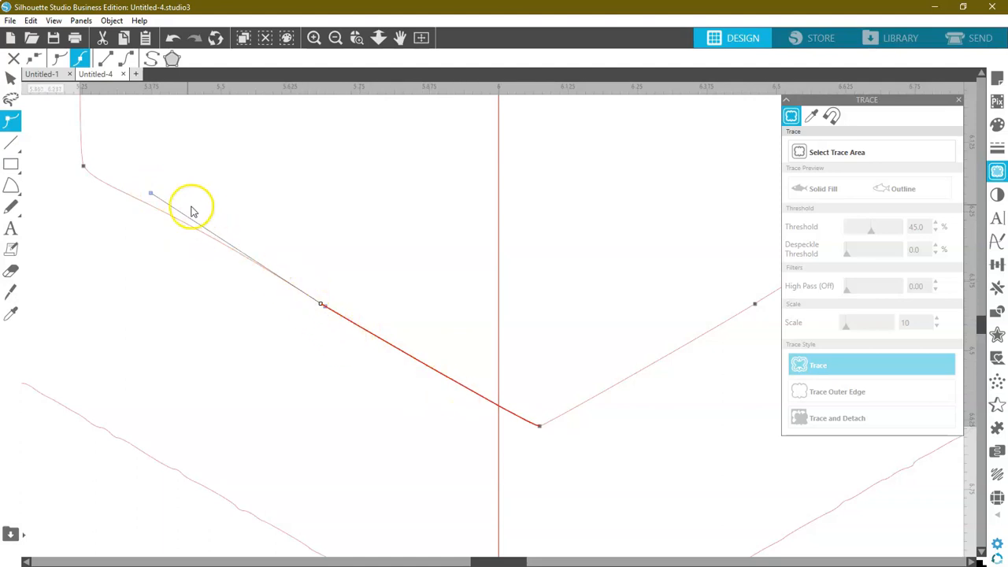
{"action": "right_click", "coordinate": [324, 308]}
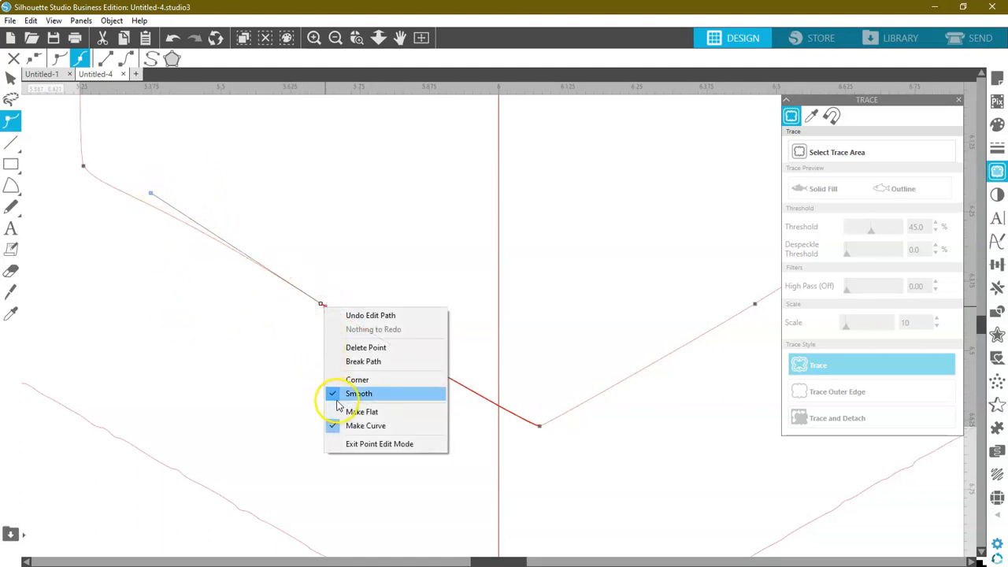
{"action": "left_click", "coordinate": [298, 356]}
{"action": "left_click", "coordinate": [315, 304]}
{"action": "left_click", "coordinate": [11, 100]}
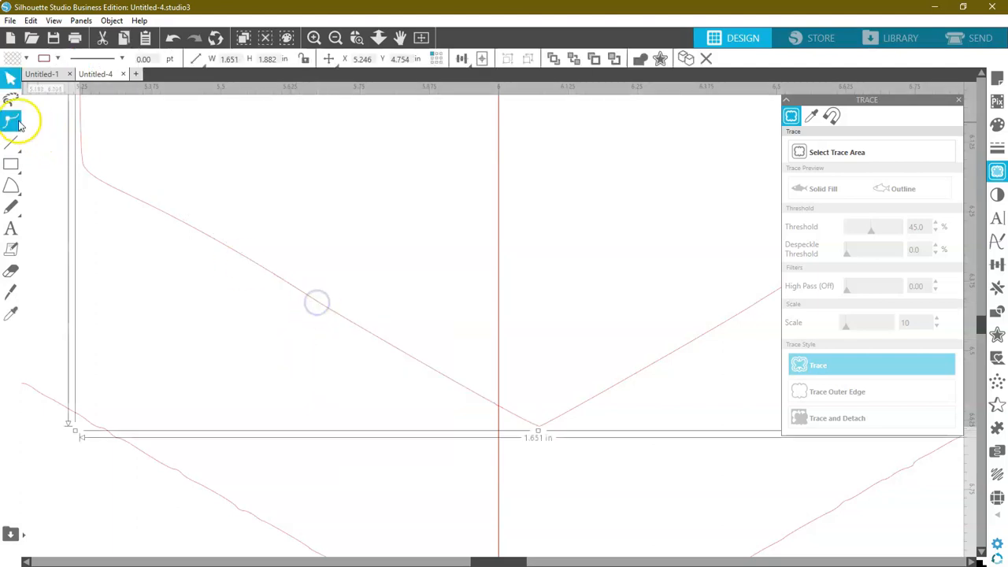
{"action": "left_click", "coordinate": [243, 324]}
{"action": "right_click", "coordinate": [325, 308]}
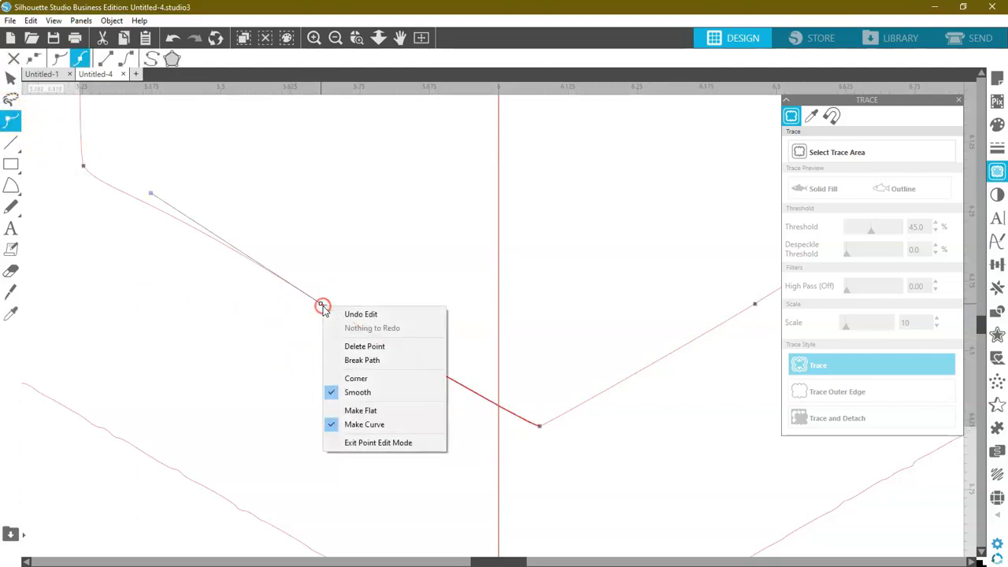
{"action": "left_click", "coordinate": [351, 347]}
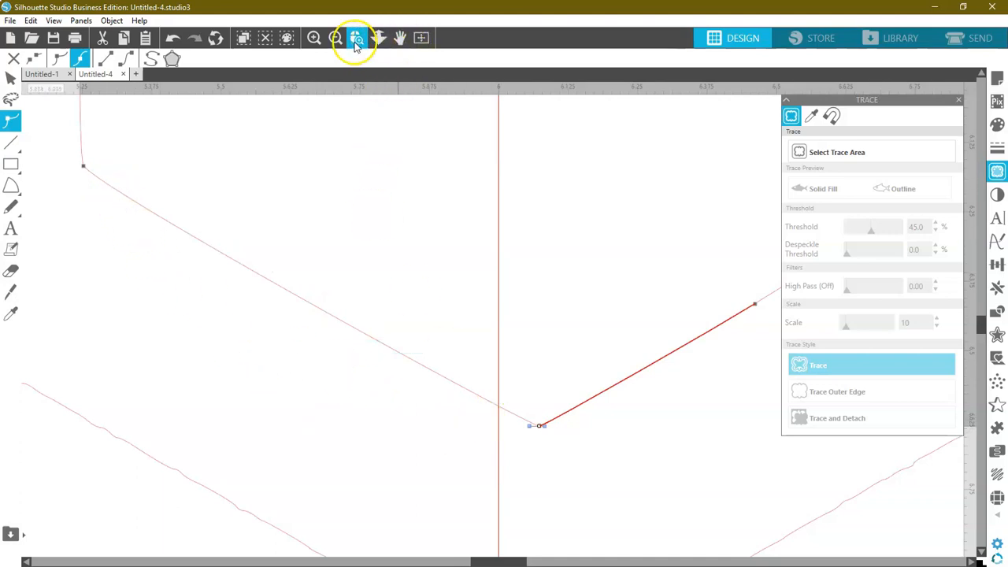
Delete the extra point midway along the innermost hexagon's lower-right edge
{"action": "left_click_drag", "start_coordinate": [497, 562], "coordinate": [542, 563]}
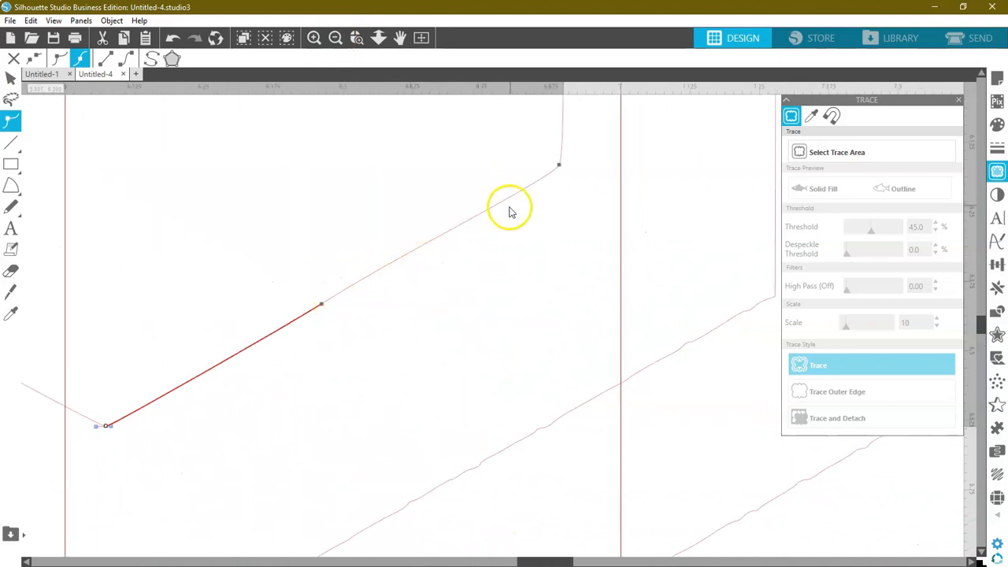
{"action": "right_click", "coordinate": [322, 305]}
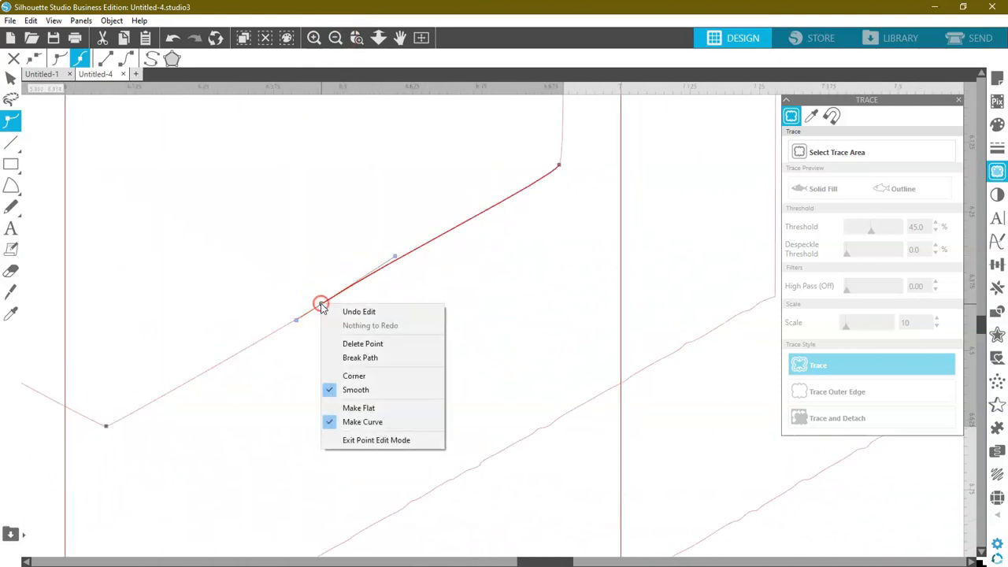
{"action": "left_click", "coordinate": [355, 344]}
Delete the extra points along the innermost hexagon's right vertical edge, keeping only its corner points
{"action": "scroll", "coordinate": [477, 353], "scroll_direction": "up", "scroll_amount": 4}
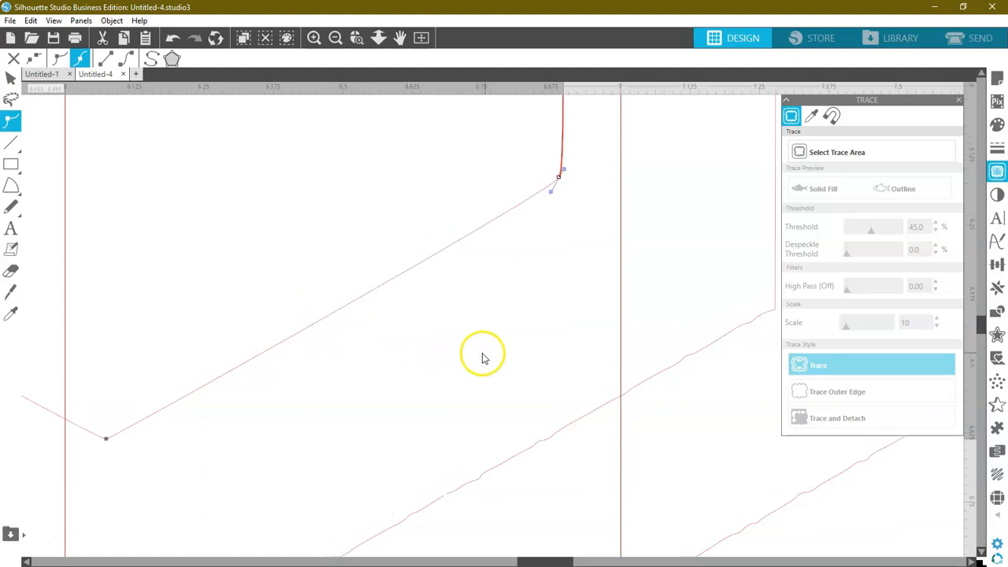
{"action": "left_click_drag", "start_coordinate": [980, 331], "coordinate": [978, 301]}
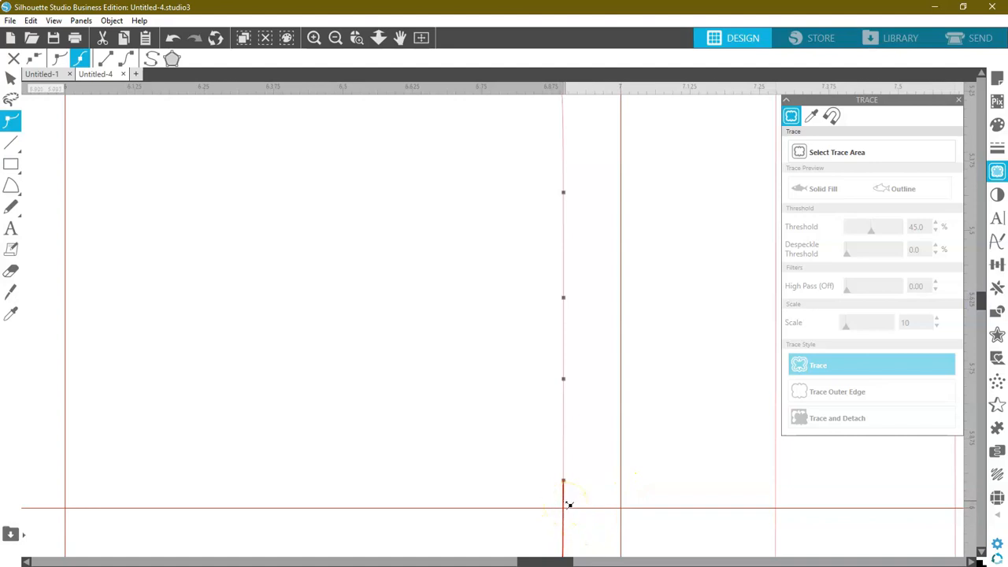
{"action": "right_click", "coordinate": [564, 480]}
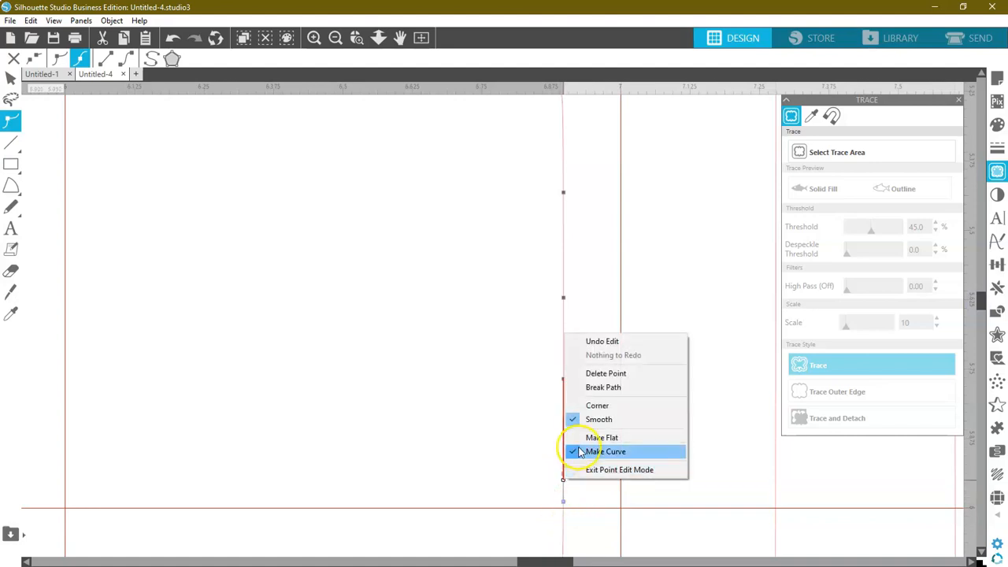
{"action": "left_click", "coordinate": [592, 373]}
{"action": "right_click", "coordinate": [564, 298]}
{"action": "left_click", "coordinate": [591, 339]}
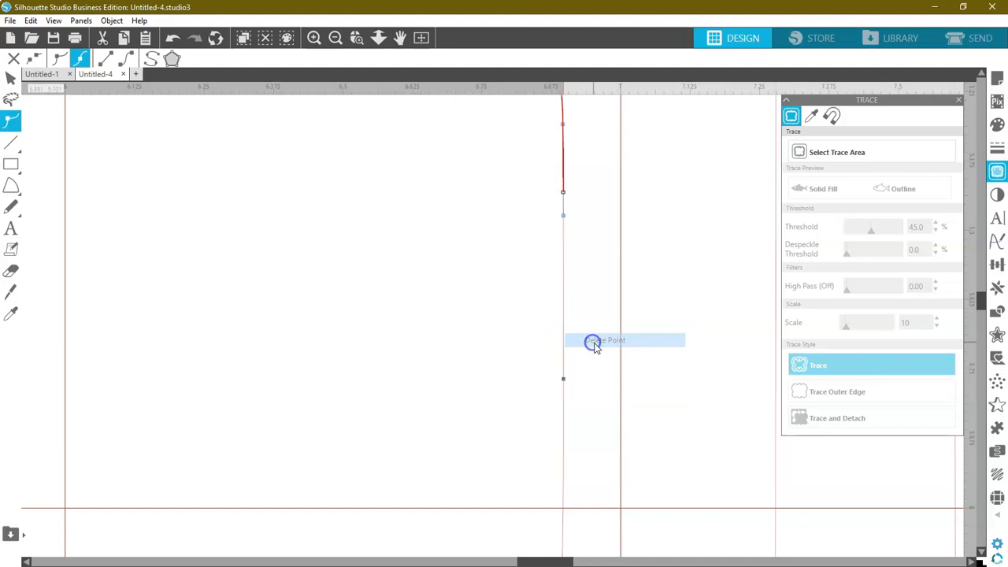
{"action": "scroll", "coordinate": [592, 331], "scroll_direction": "up", "scroll_amount": 1}
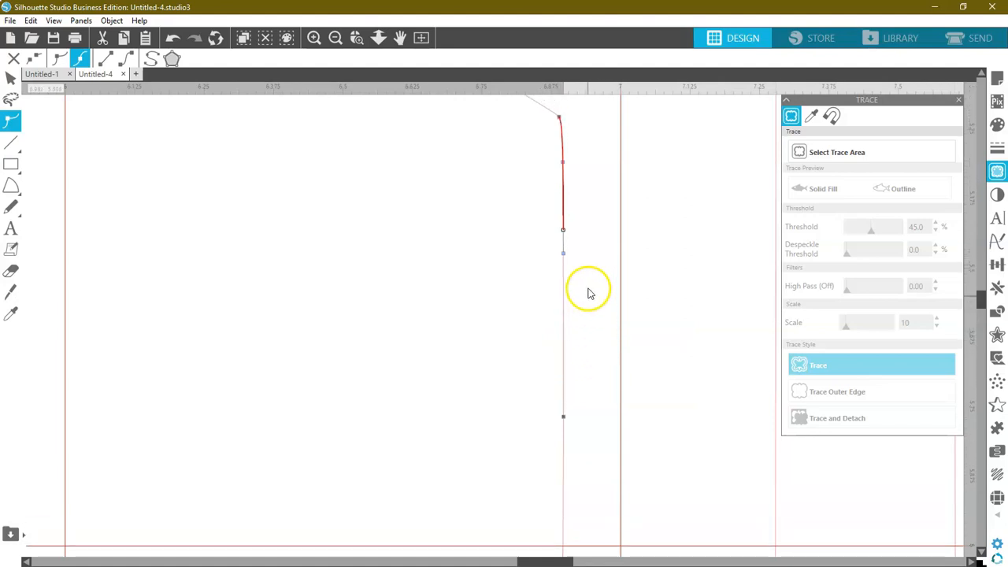
{"action": "right_click", "coordinate": [566, 164]}
{"action": "left_click", "coordinate": [591, 200]}
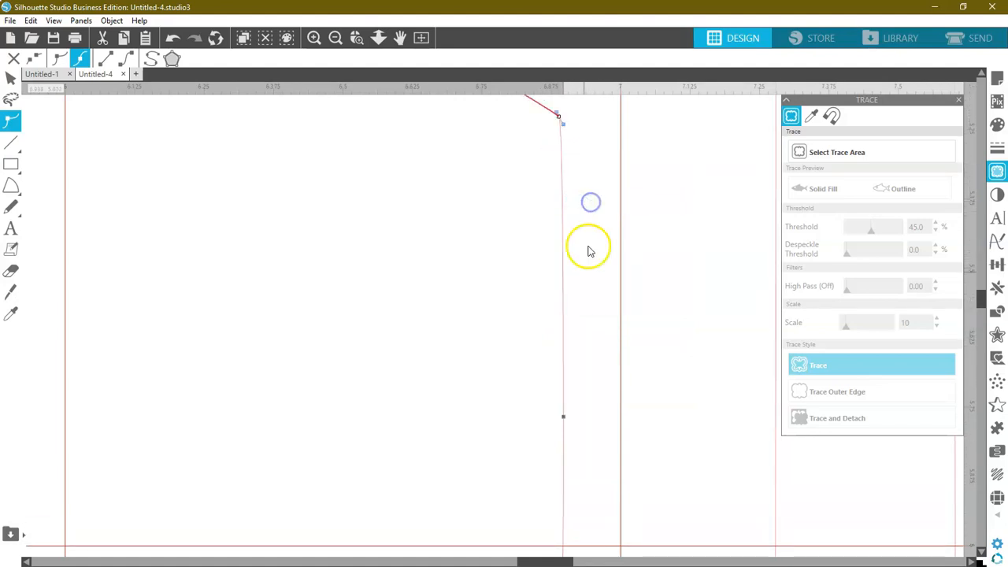
{"action": "right_click", "coordinate": [566, 422]}
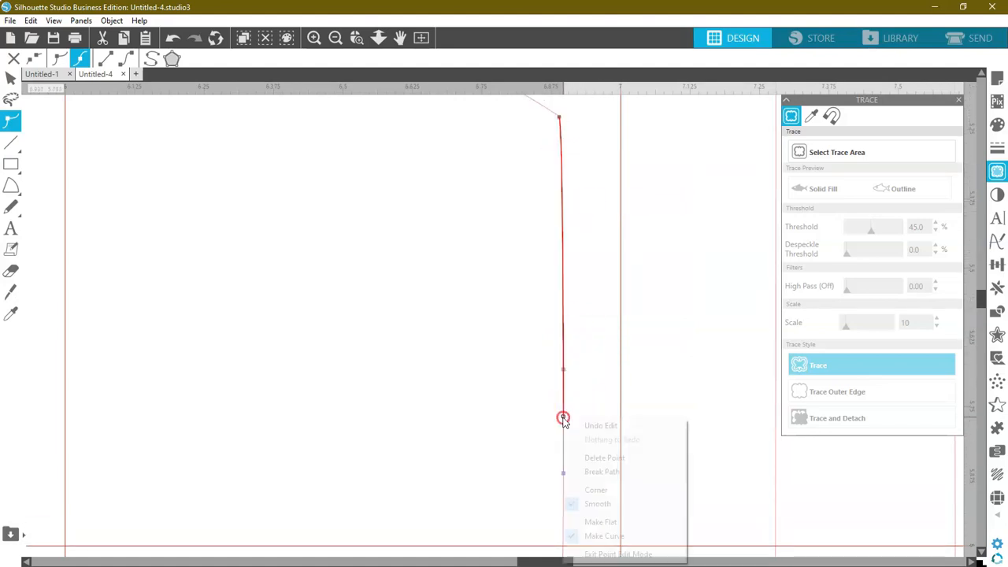
{"action": "left_click", "coordinate": [591, 457]}
Delete the extra midway points on the innermost hexagon's upper-right and upper-left edges
{"action": "scroll", "coordinate": [592, 453], "scroll_direction": "up", "scroll_amount": 4}
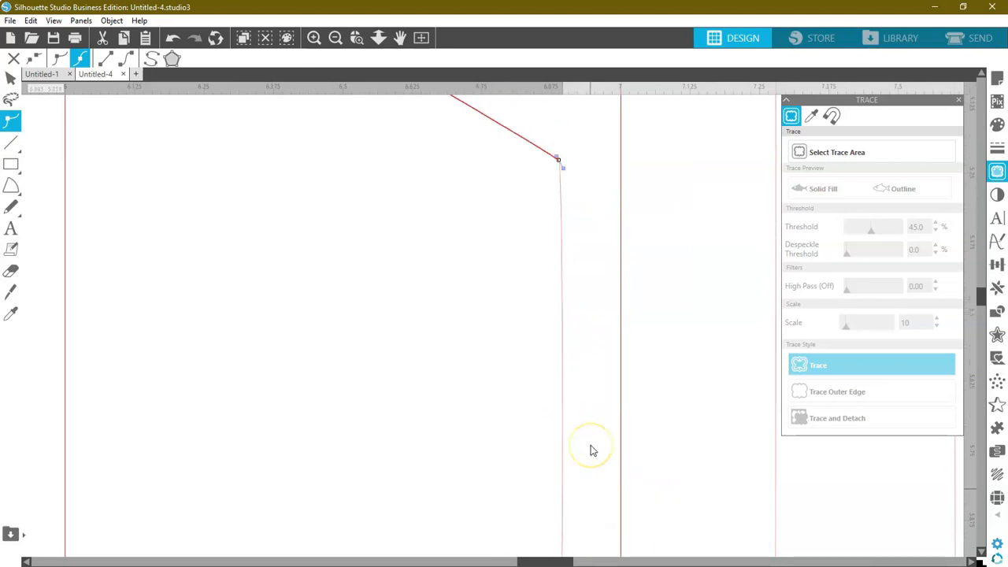
{"action": "scroll", "coordinate": [593, 451], "scroll_direction": "up", "scroll_amount": 7}
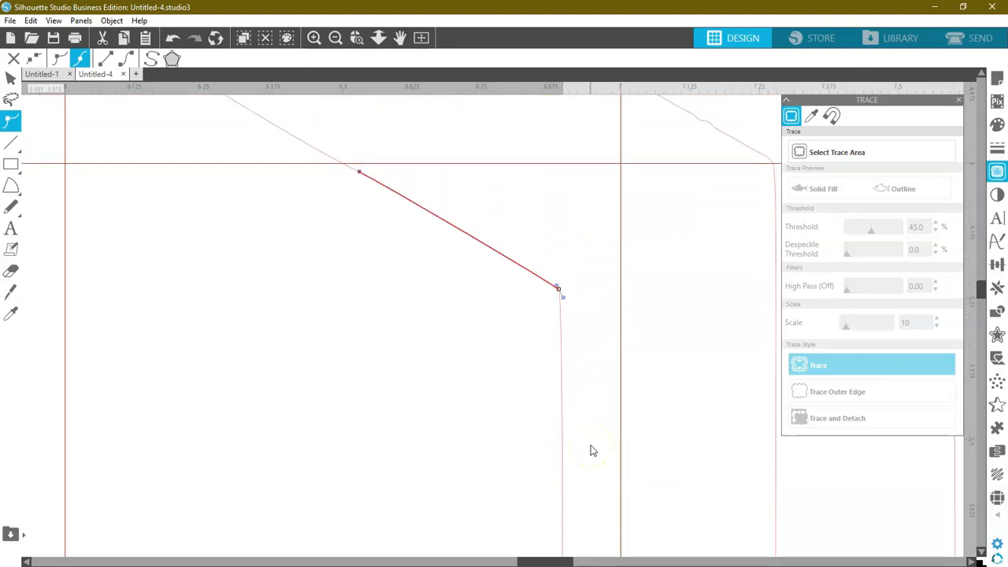
{"action": "scroll", "coordinate": [592, 450], "scroll_direction": "up", "scroll_amount": 4}
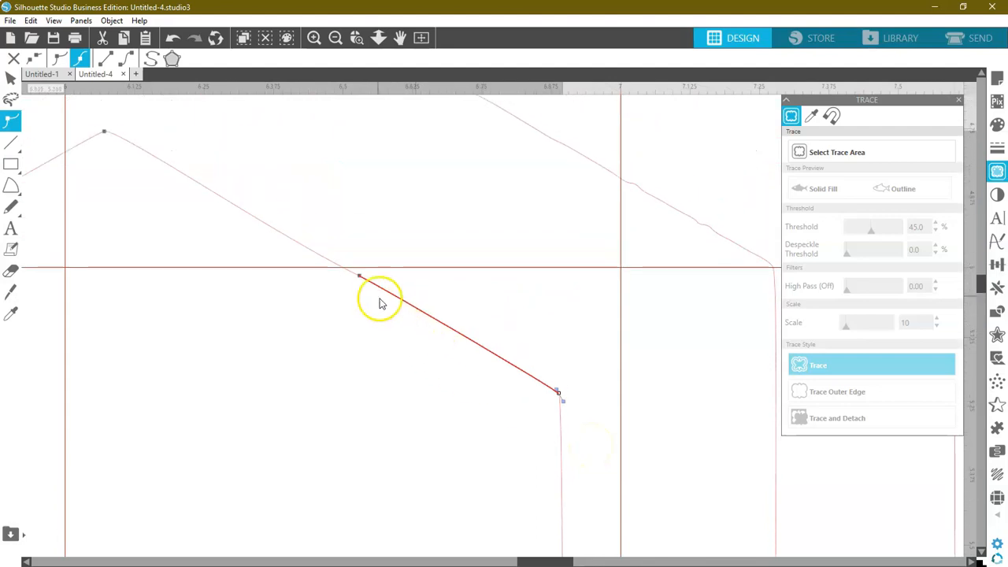
{"action": "right_click", "coordinate": [360, 277]}
{"action": "left_click", "coordinate": [383, 316]}
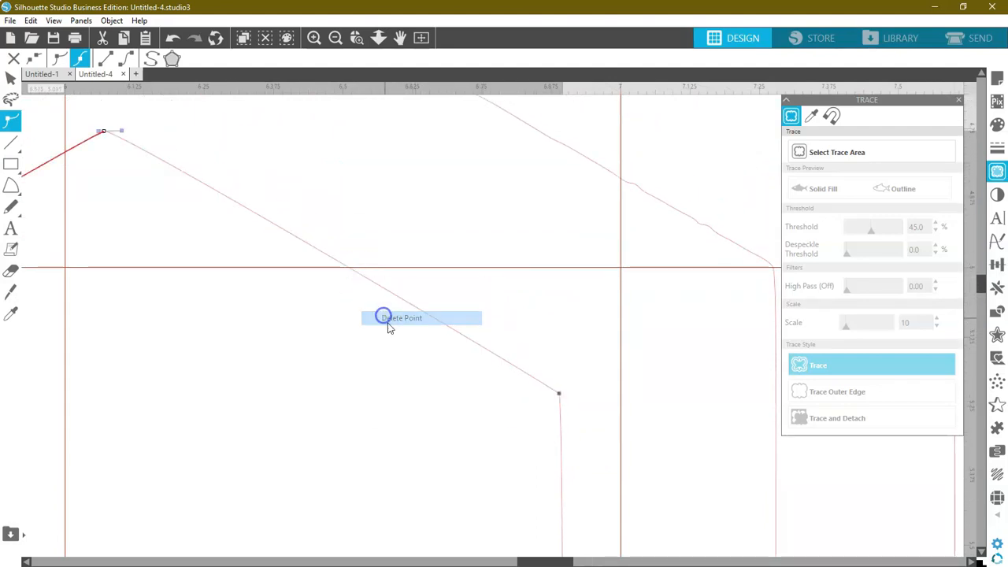
{"action": "left_click_drag", "start_coordinate": [542, 561], "coordinate": [487, 561]}
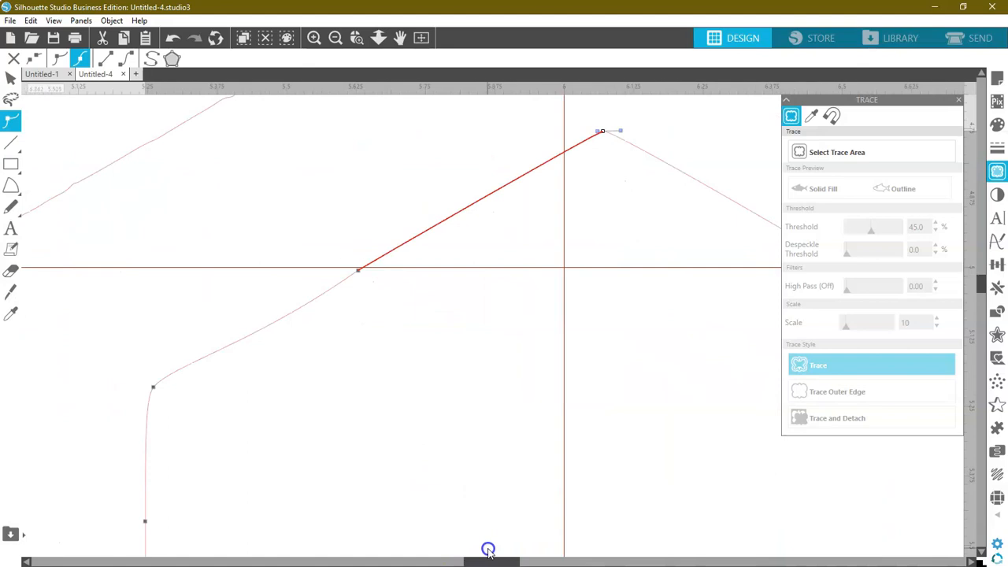
{"action": "right_click", "coordinate": [358, 271]}
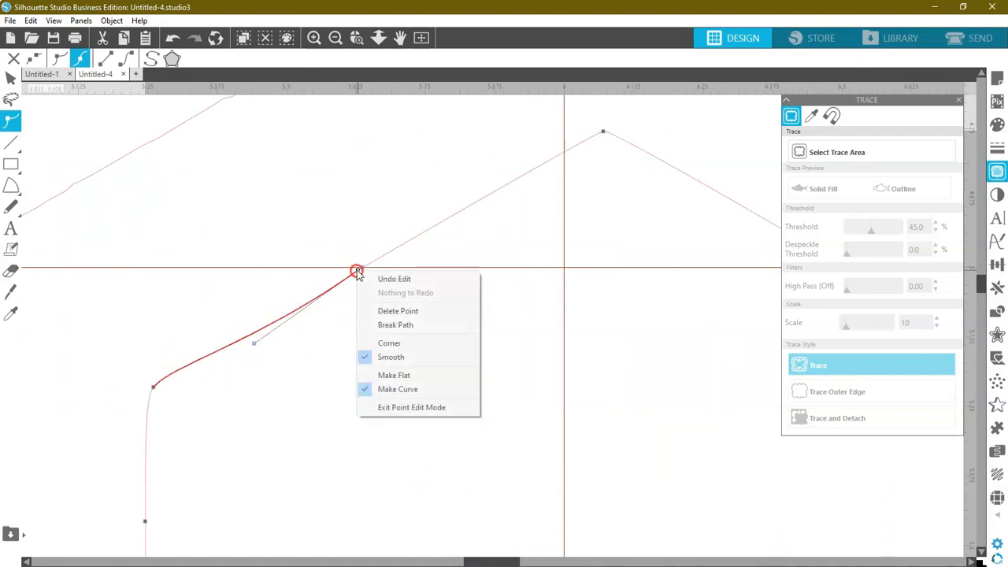
{"action": "left_click", "coordinate": [386, 311]}
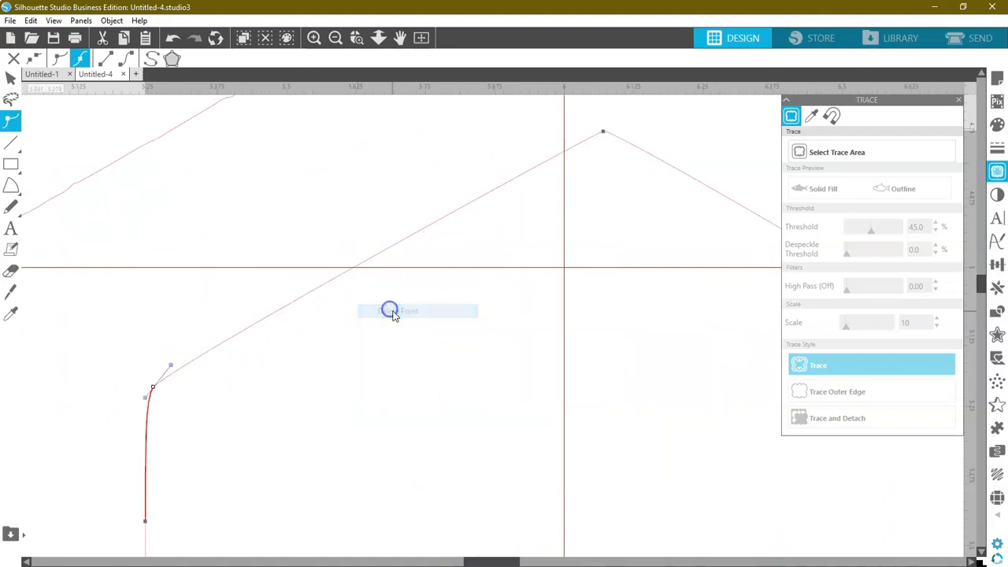
Select all the traced snowflake shapes on the mat, simplify their points together, and deselect them
{"action": "left_click", "coordinate": [421, 41]}
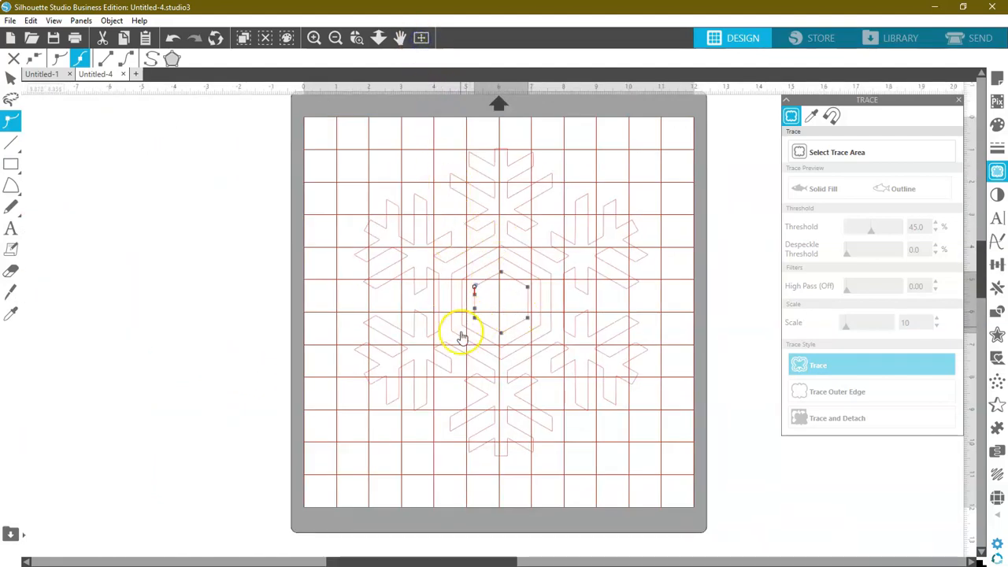
{"action": "left_click_drag", "start_coordinate": [340, 159], "coordinate": [658, 461]}
{"action": "left_click", "coordinate": [12, 122]}
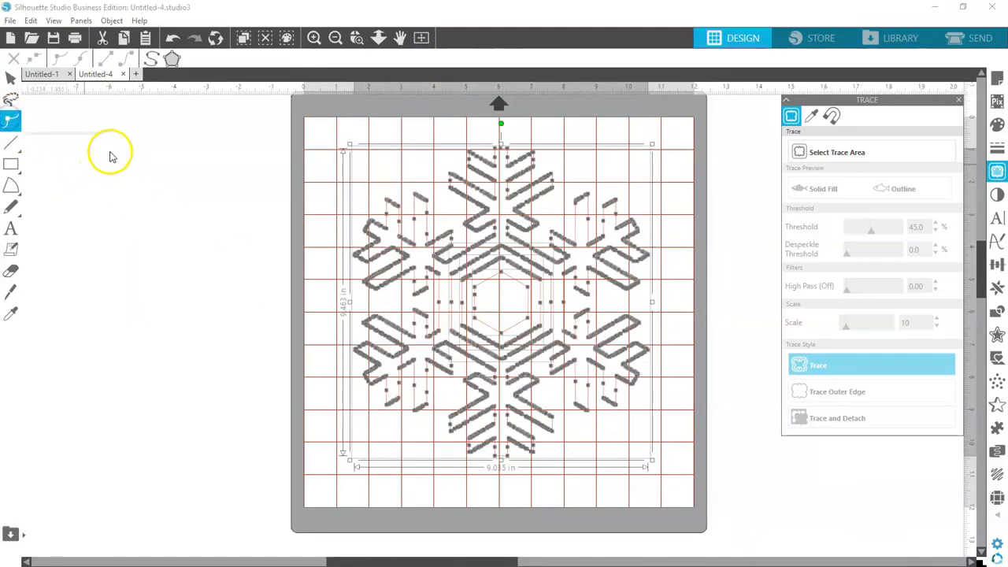
{"action": "left_click", "coordinate": [153, 59]}
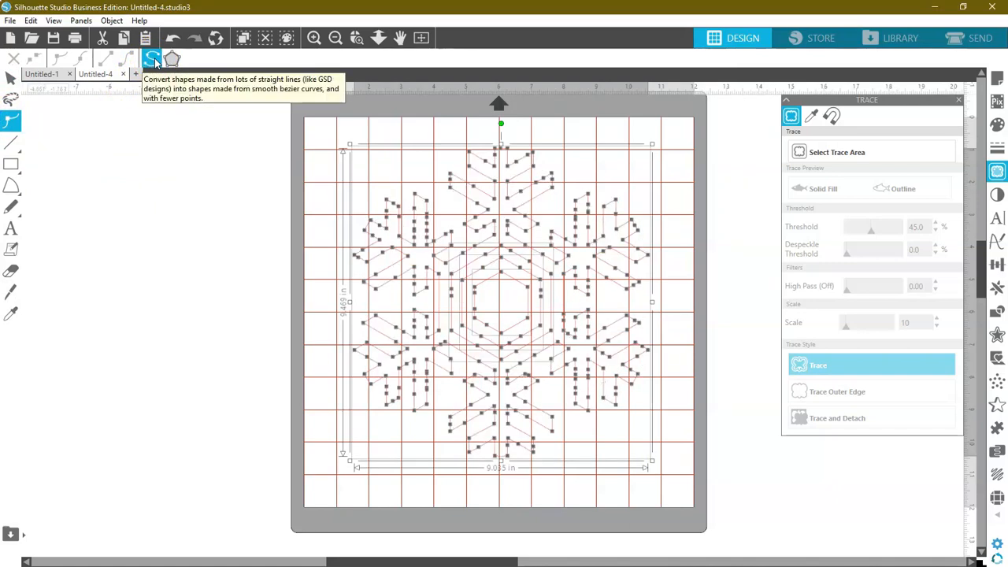
{"action": "left_click", "coordinate": [272, 305]}
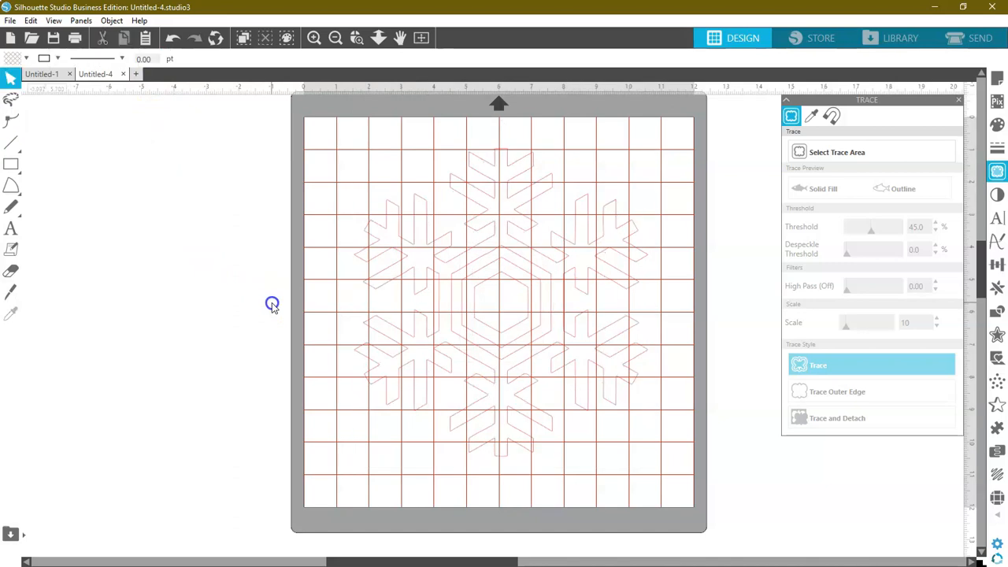
Delete the extra points between the corners of the second central hexagon, leaving one point at each corner
{"action": "left_click", "coordinate": [479, 342]}
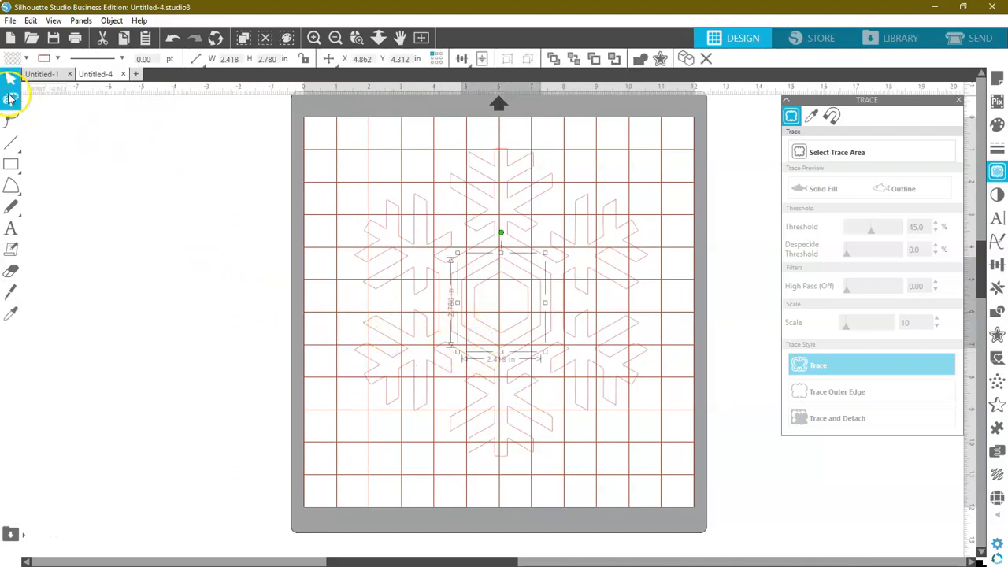
{"action": "left_click", "coordinate": [11, 120]}
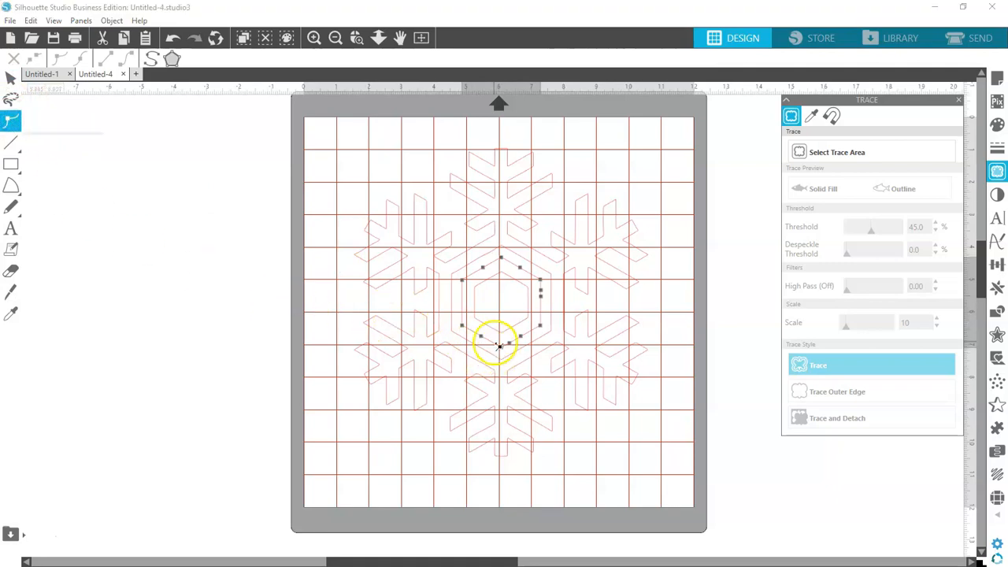
{"action": "left_click", "coordinate": [314, 38]}
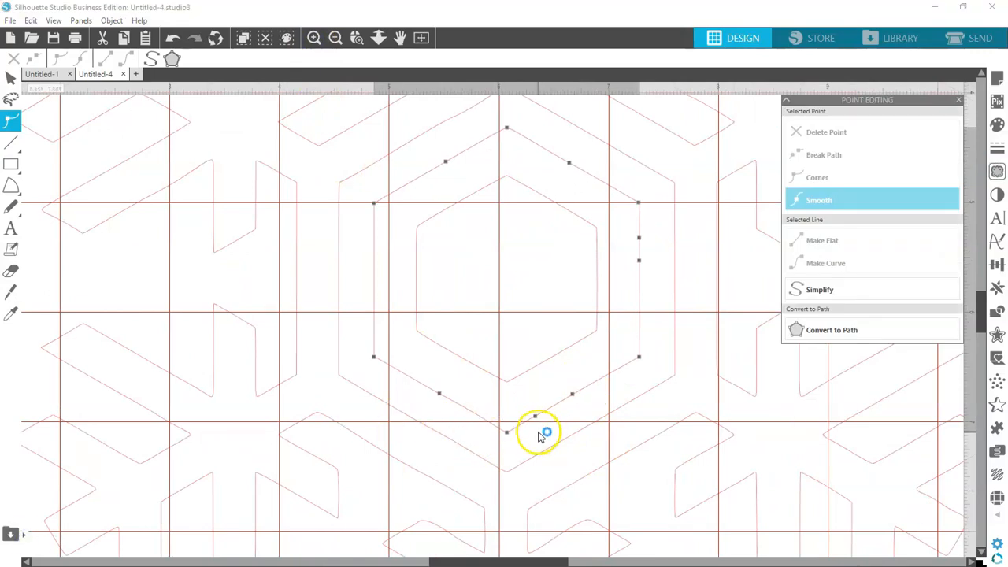
{"action": "left_click", "coordinate": [536, 418]}
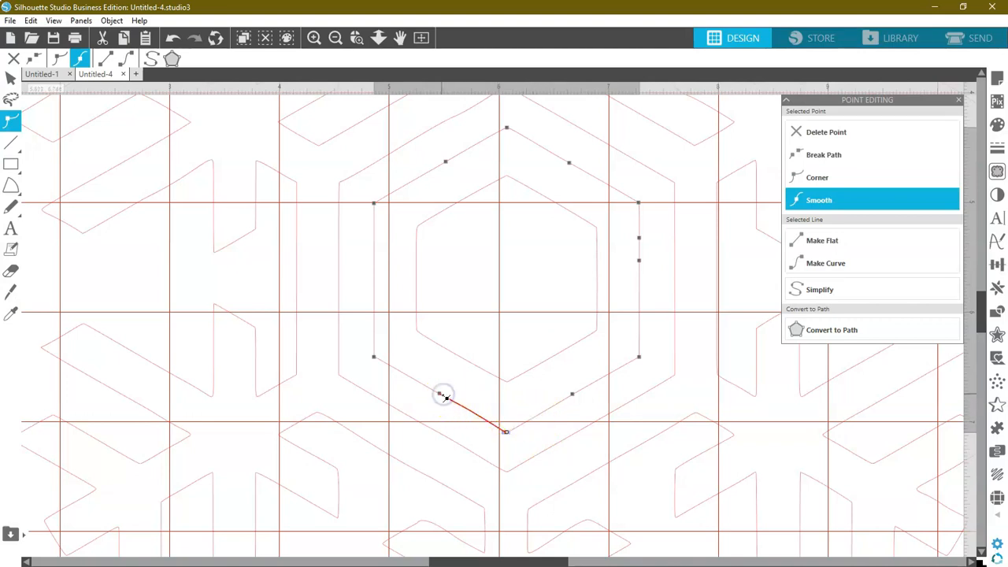
{"action": "key", "text": "Delete"}
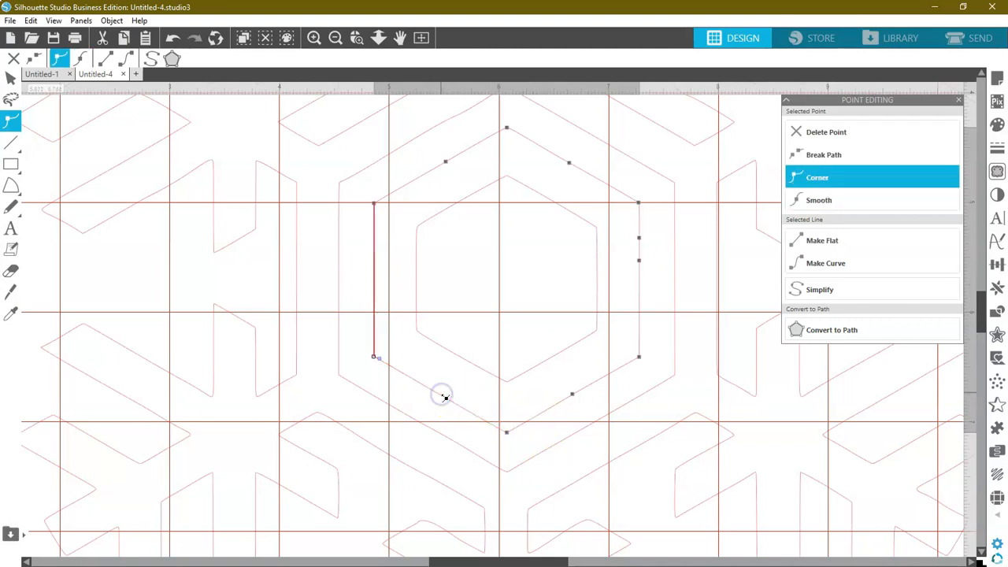
{"action": "left_click", "coordinate": [446, 162]}
{"action": "left_click", "coordinate": [572, 163]}
{"action": "key", "text": "Delete"}
{"action": "left_click", "coordinate": [640, 261]}
{"action": "key", "text": "Delete"}
{"action": "left_click", "coordinate": [573, 395]}
{"action": "key", "text": "Delete"}
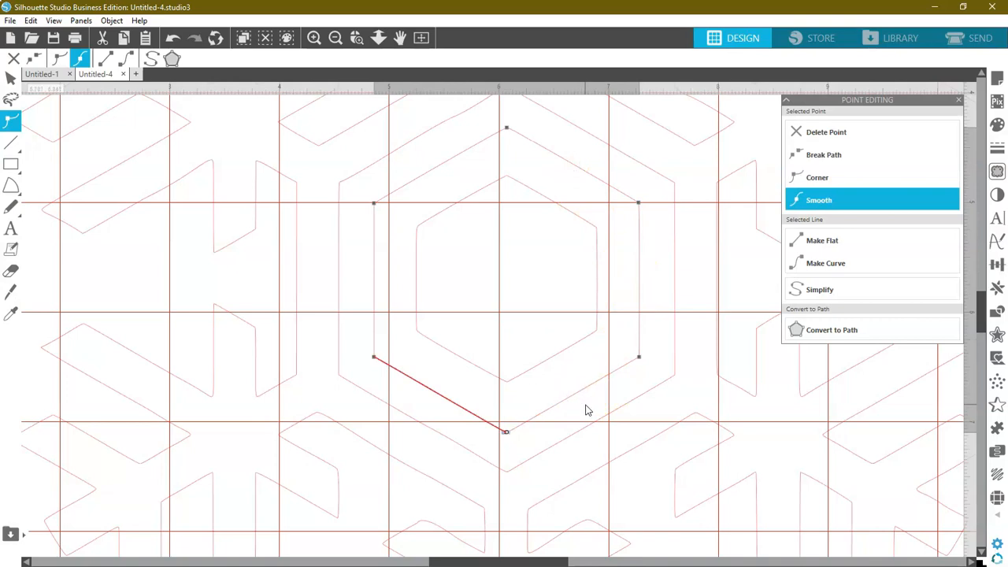
Select the third, outermost central hexagon and delete the extra points along its left vertical edge
{"action": "left_click", "coordinate": [402, 148]}
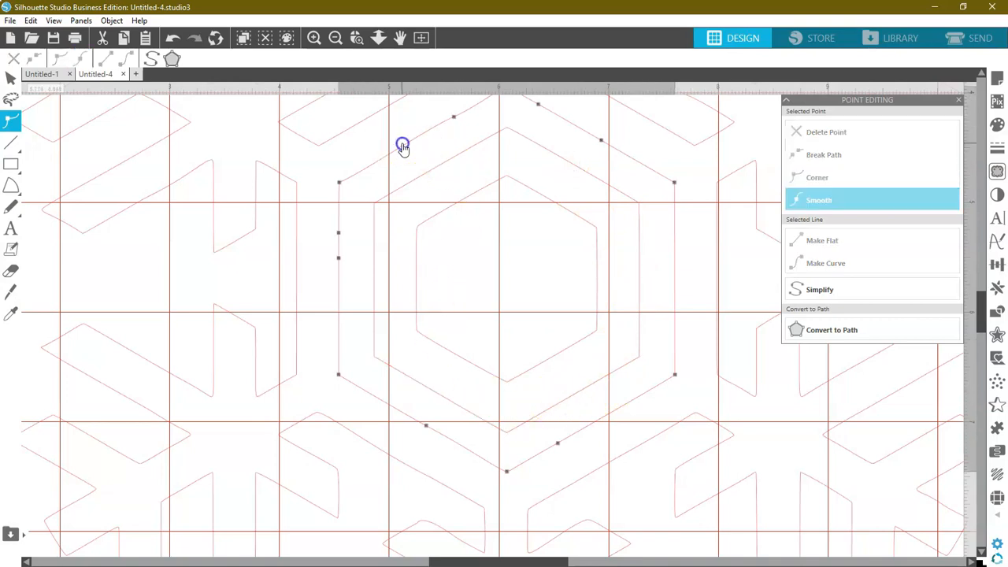
{"action": "left_click", "coordinate": [338, 259]}
{"action": "key", "text": "Delete"}
{"action": "left_click", "coordinate": [339, 232]}
{"action": "key", "text": "Delete"}
{"action": "left_click", "coordinate": [454, 117]}
{"action": "key", "text": "Delete"}
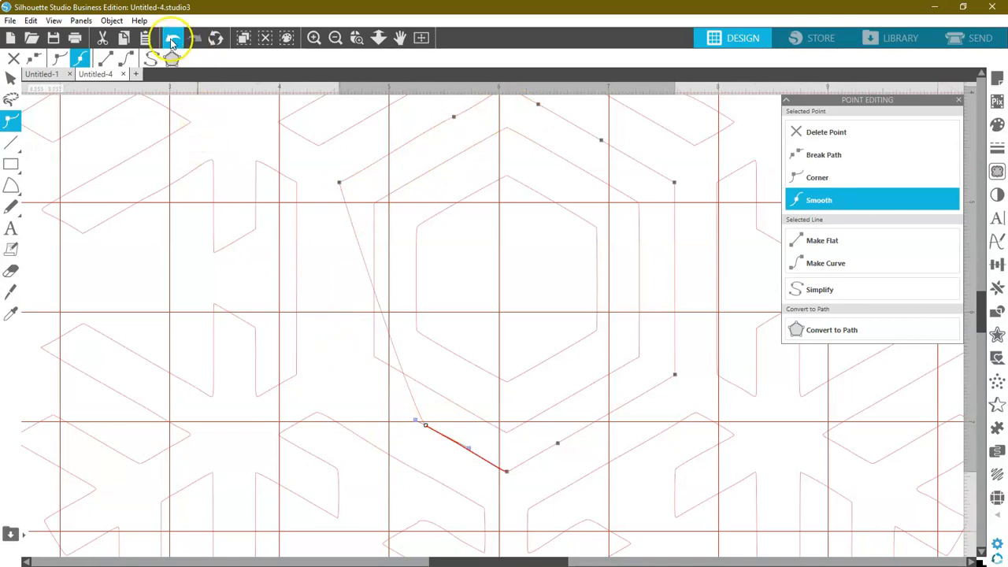
{"action": "left_click", "coordinate": [173, 41]}
Delete the extra midway points on the third central hexagon's lower-left and lower-right edges
{"action": "left_click", "coordinate": [427, 426]}
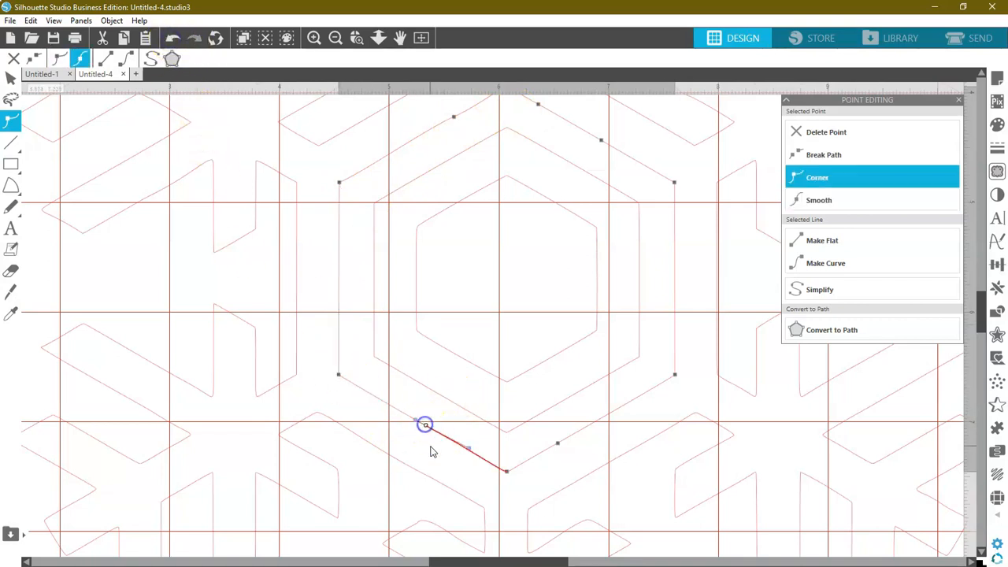
{"action": "left_click", "coordinate": [507, 470]}
{"action": "left_click", "coordinate": [559, 444]}
{"action": "key", "text": "Delete"}
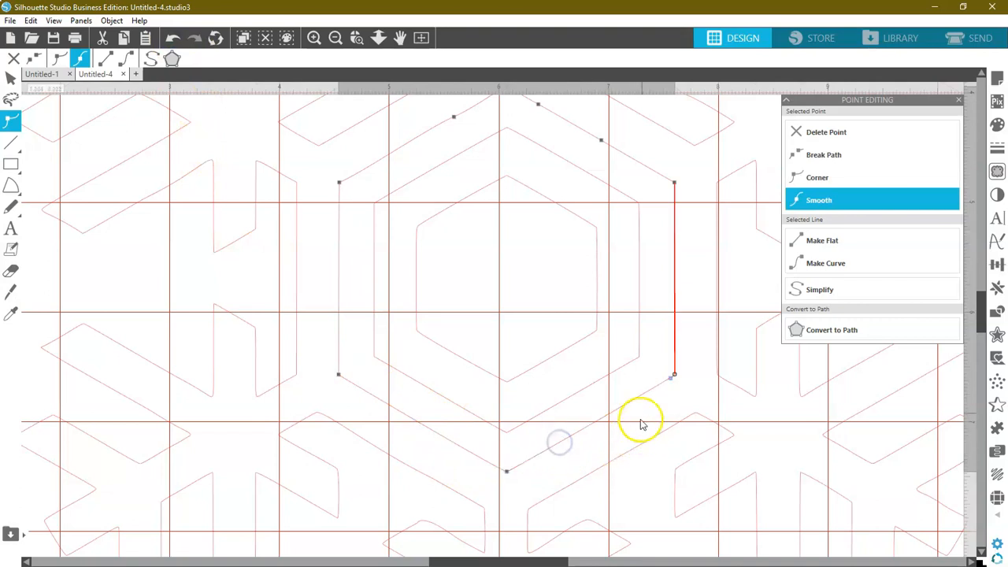
Delete the extra midway points on the third central hexagon's upper-right and upper-left edges
{"action": "left_click", "coordinate": [601, 140]}
{"action": "key", "text": "Delete"}
{"action": "key", "text": "Delete"}
{"action": "left_click", "coordinate": [453, 115]}
{"action": "key", "text": "Delete"}
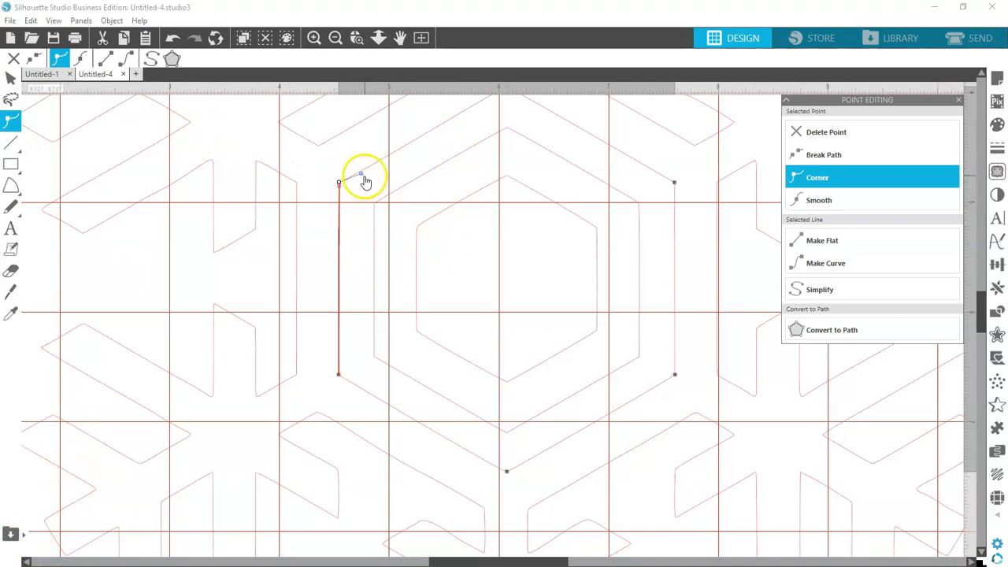
Straighten the third hexagon's upper-left corner handle and make the lines flat at its upper-left and bottom corners
{"action": "left_click_drag", "start_coordinate": [365, 178], "coordinate": [356, 177]}
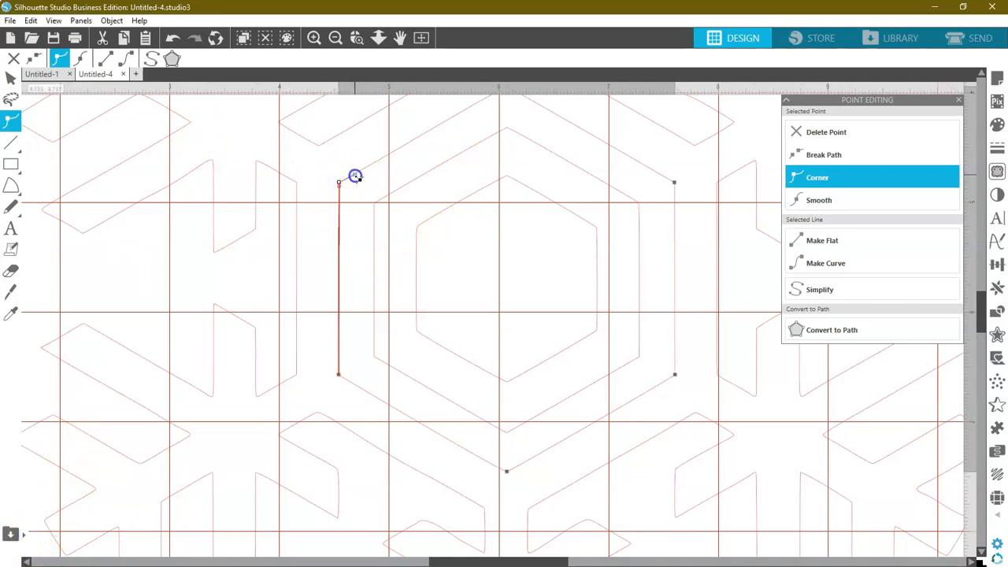
{"action": "right_click", "coordinate": [342, 182]}
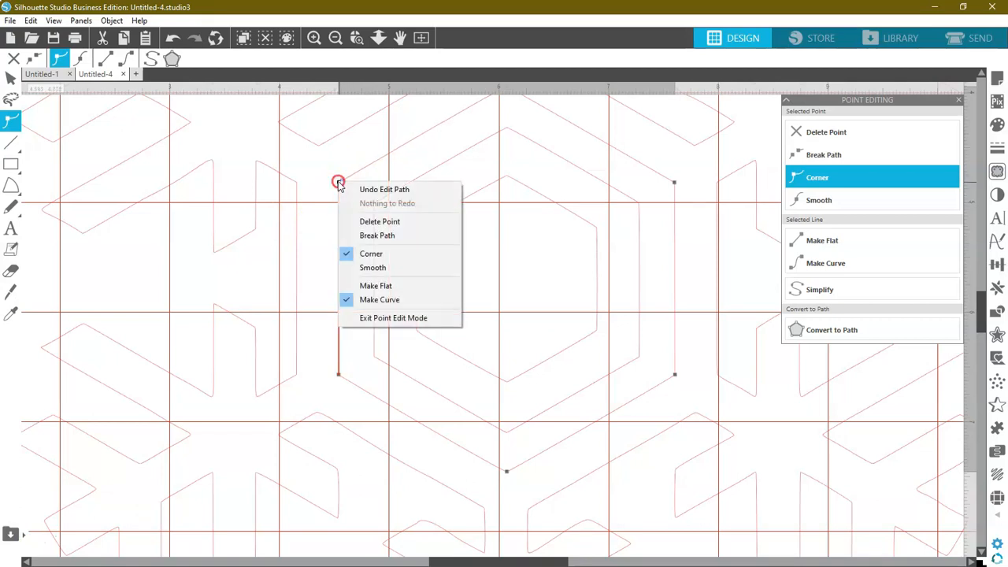
{"action": "left_click", "coordinate": [364, 288]}
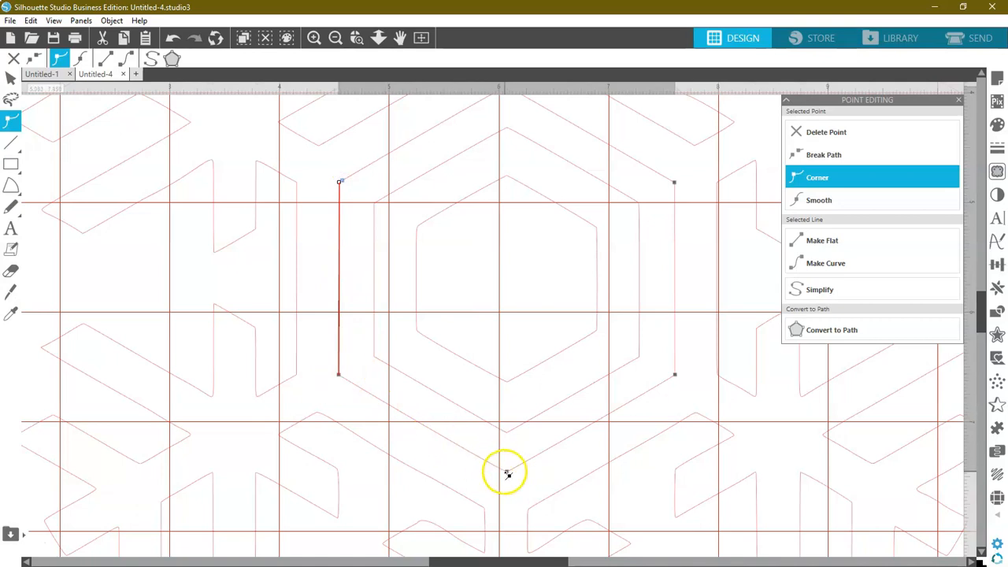
{"action": "left_click", "coordinate": [507, 472]}
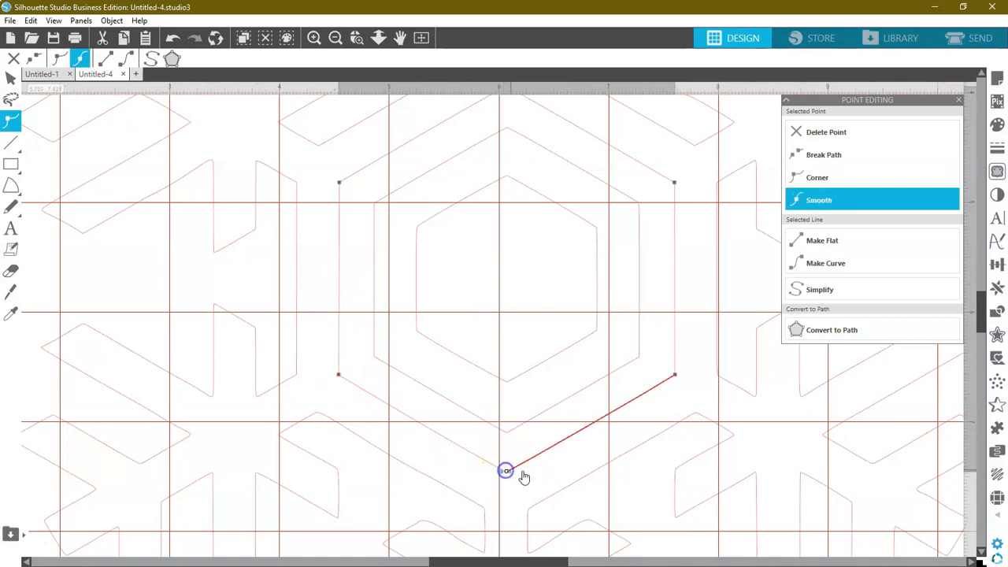
{"action": "right_click", "coordinate": [508, 472]}
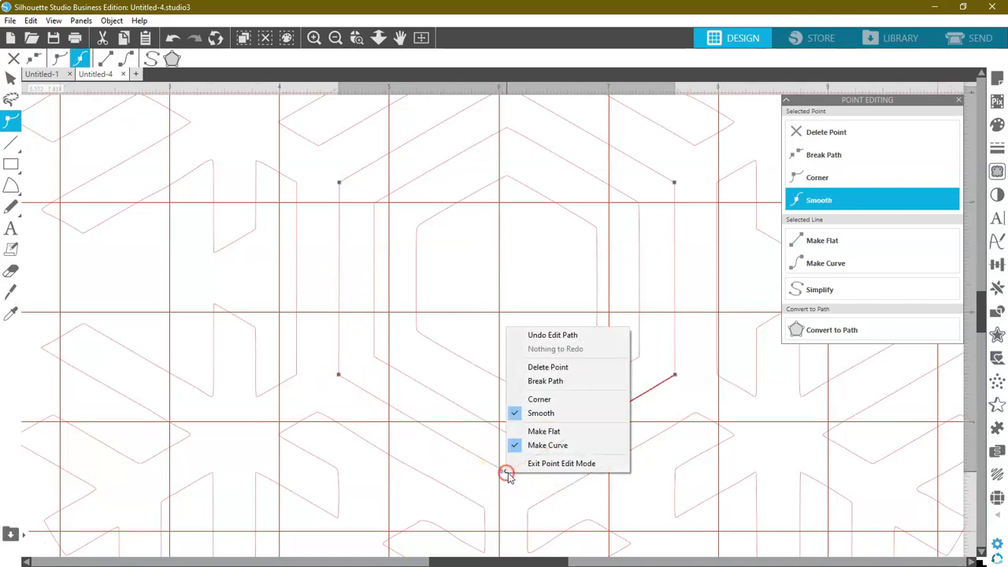
{"action": "left_click", "coordinate": [535, 433]}
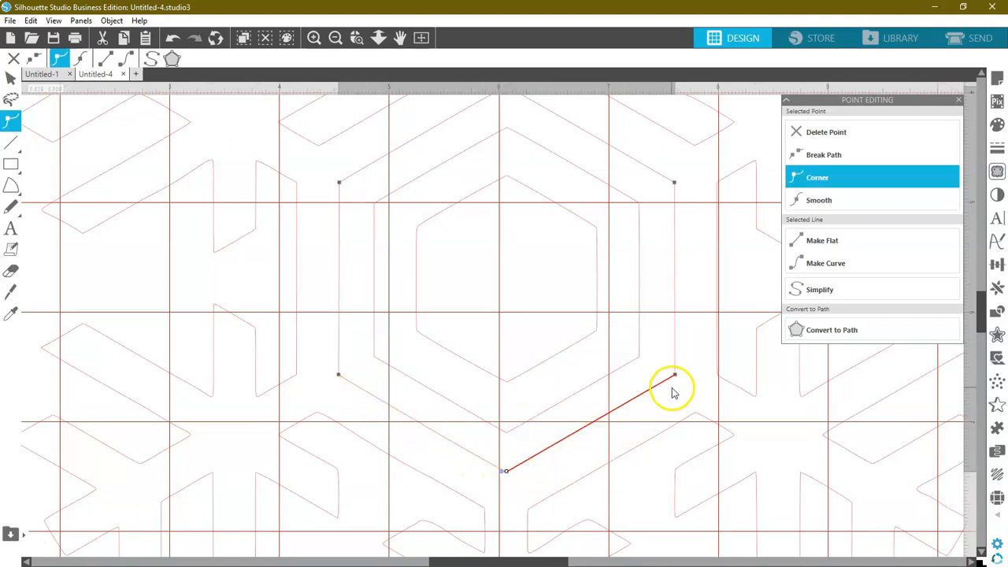
Make the lines flat at the third central hexagon's lower-left and upper-right corners
{"action": "right_click", "coordinate": [338, 375]}
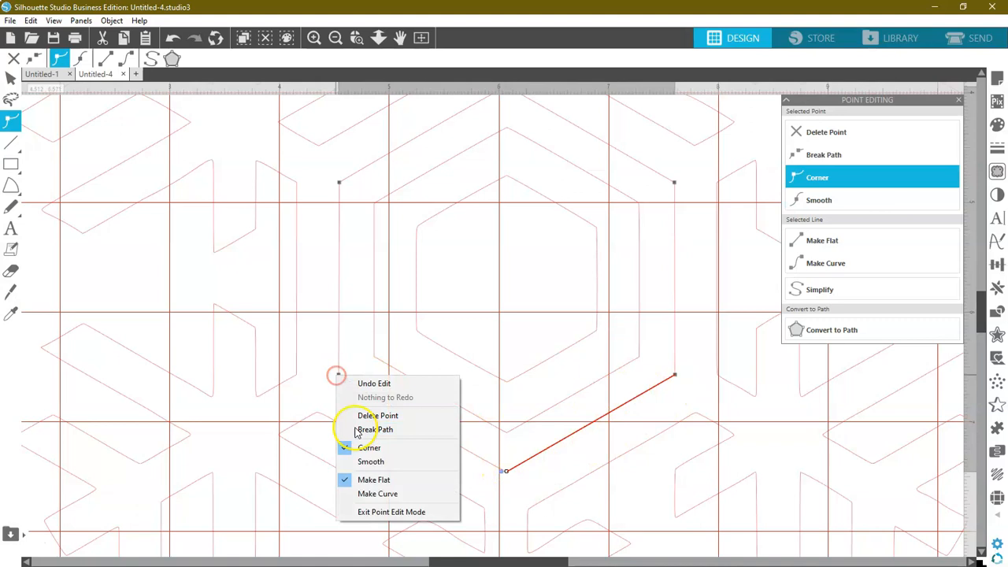
{"action": "left_click", "coordinate": [364, 480]}
{"action": "right_click", "coordinate": [674, 182]}
{"action": "left_click", "coordinate": [713, 288]}
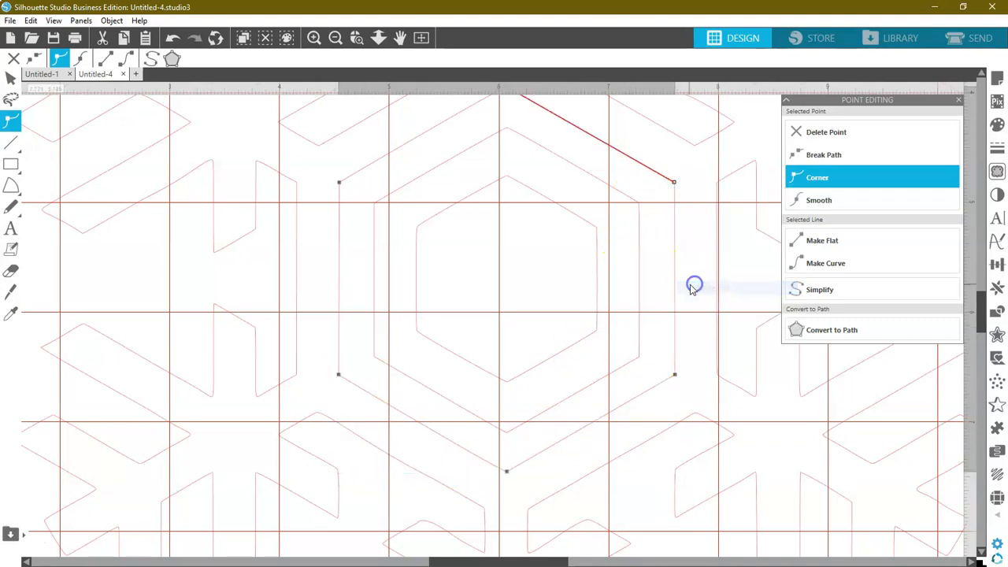
Make the innermost hexagon's lines flat at its upper-left and lower-left corners and delete the extra points on its left edge
{"action": "scroll", "coordinate": [654, 275], "scroll_direction": "up", "scroll_amount": 2}
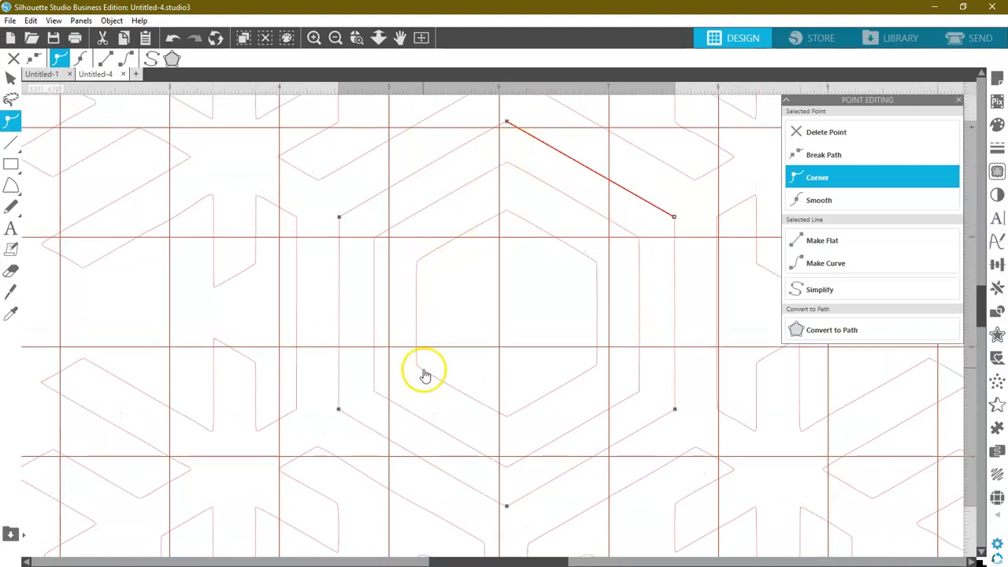
{"action": "left_click", "coordinate": [418, 263]}
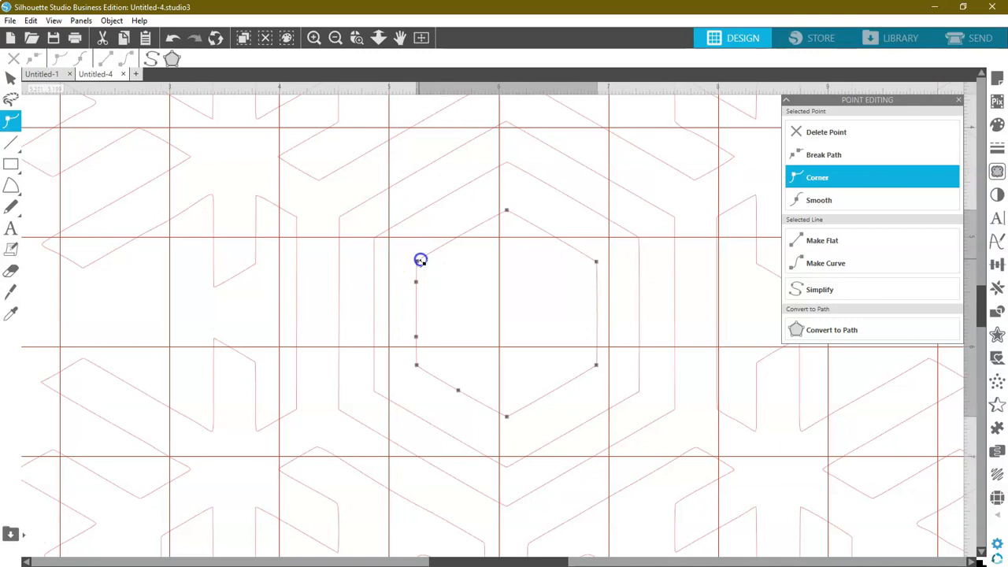
{"action": "right_click", "coordinate": [418, 263]}
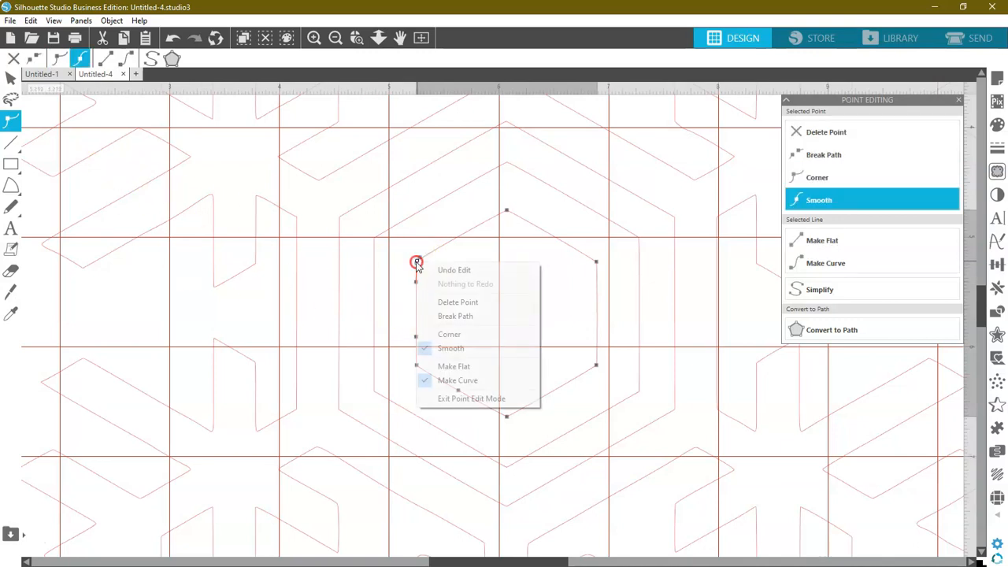
{"action": "left_click", "coordinate": [449, 368]}
{"action": "left_click", "coordinate": [418, 272]}
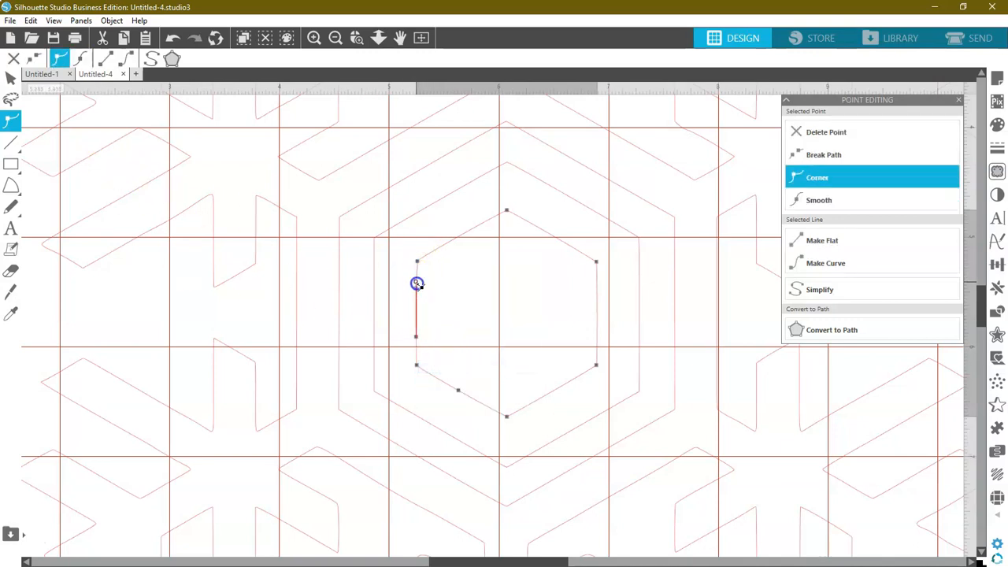
{"action": "key", "text": "Delete"}
{"action": "right_click", "coordinate": [420, 367]}
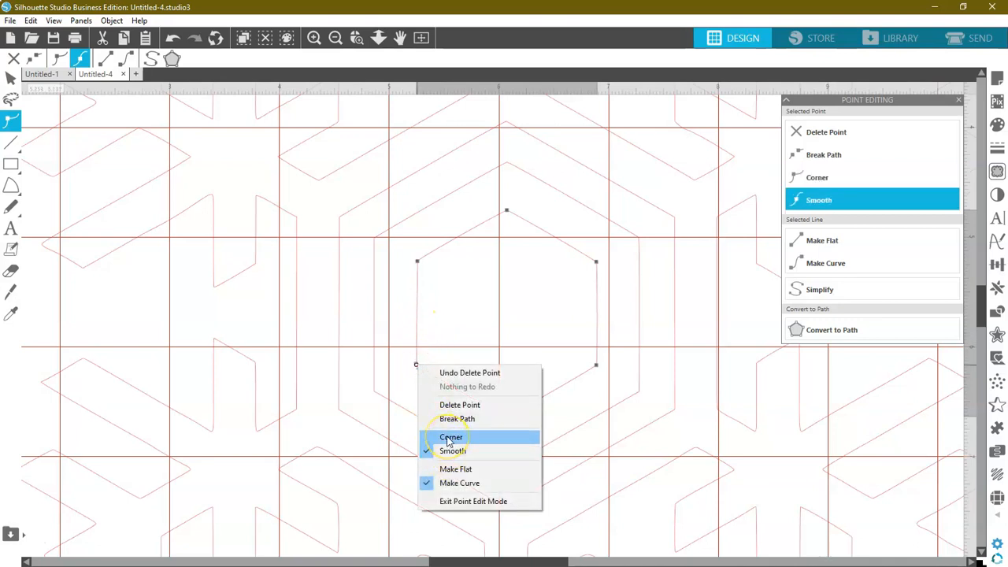
{"action": "left_click", "coordinate": [445, 470]}
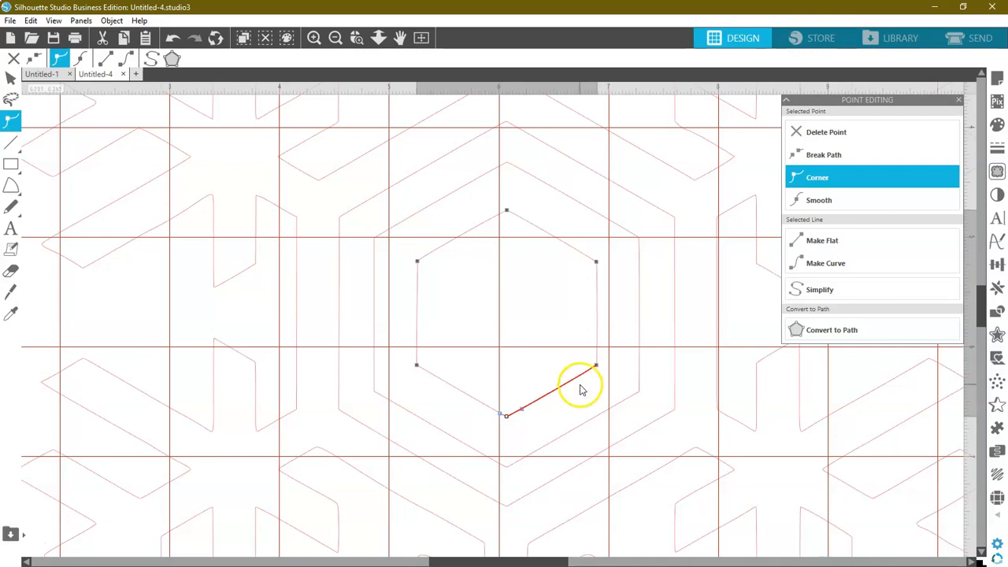
{"action": "right_click", "coordinate": [509, 418]}
{"action": "left_click", "coordinate": [531, 459]}
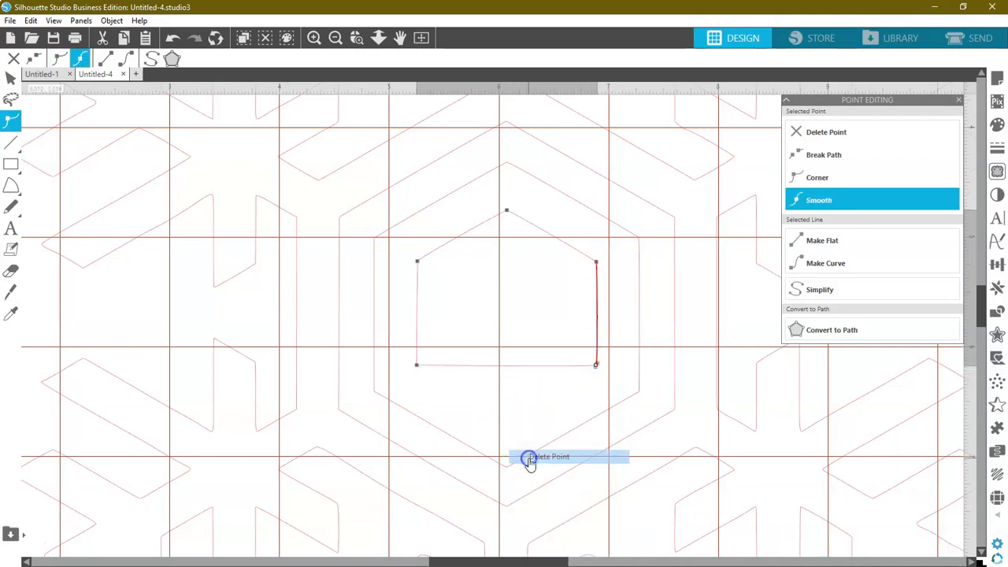
{"action": "left_click", "coordinate": [173, 37]}
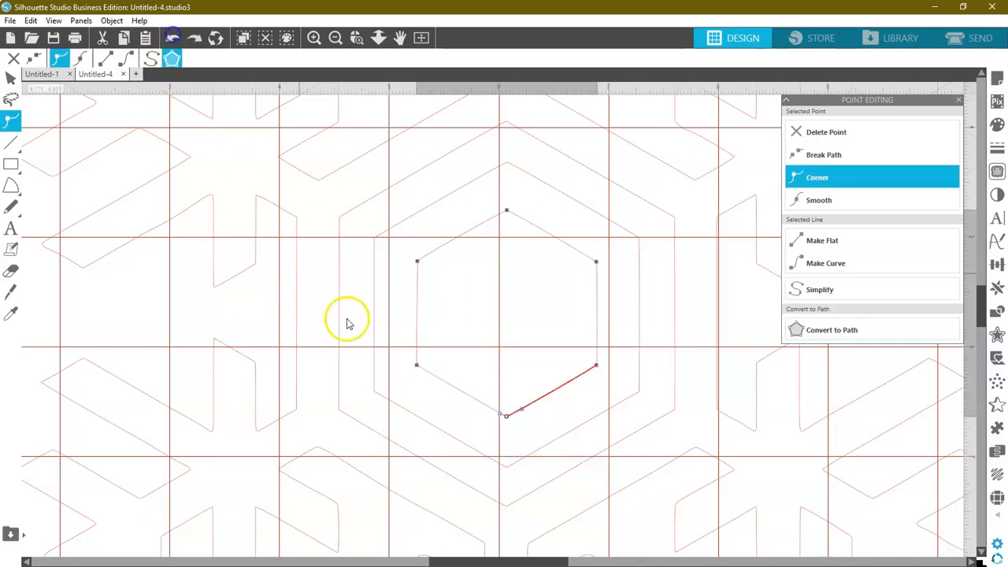
Make the innermost hexagon's lines flat at its right-hand corners and reselect the outermost central hexagon
{"action": "left_click", "coordinate": [598, 366]}
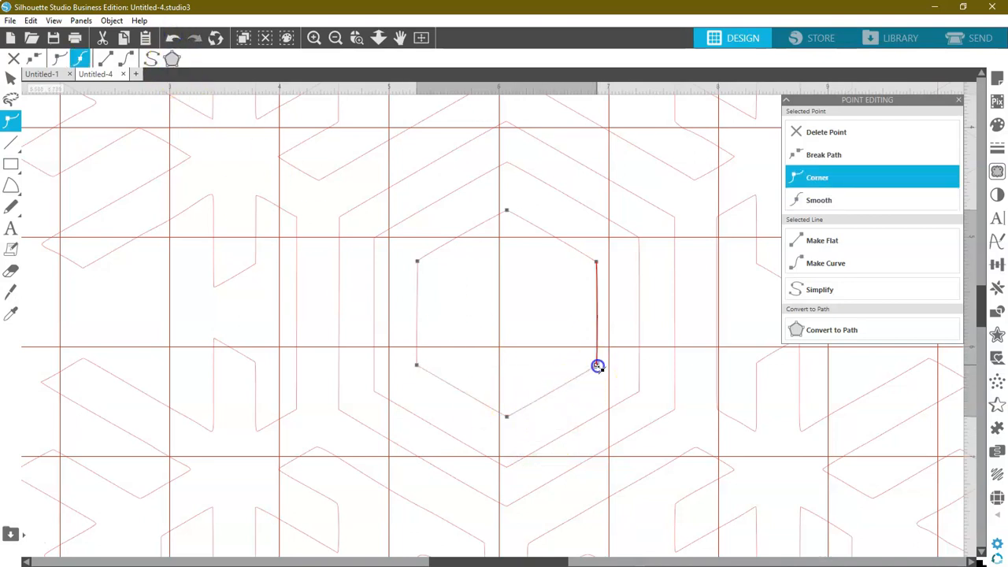
{"action": "right_click", "coordinate": [597, 366]}
{"action": "left_click", "coordinate": [597, 365]}
{"action": "left_click", "coordinate": [596, 261]}
{"action": "left_click", "coordinate": [363, 417]}
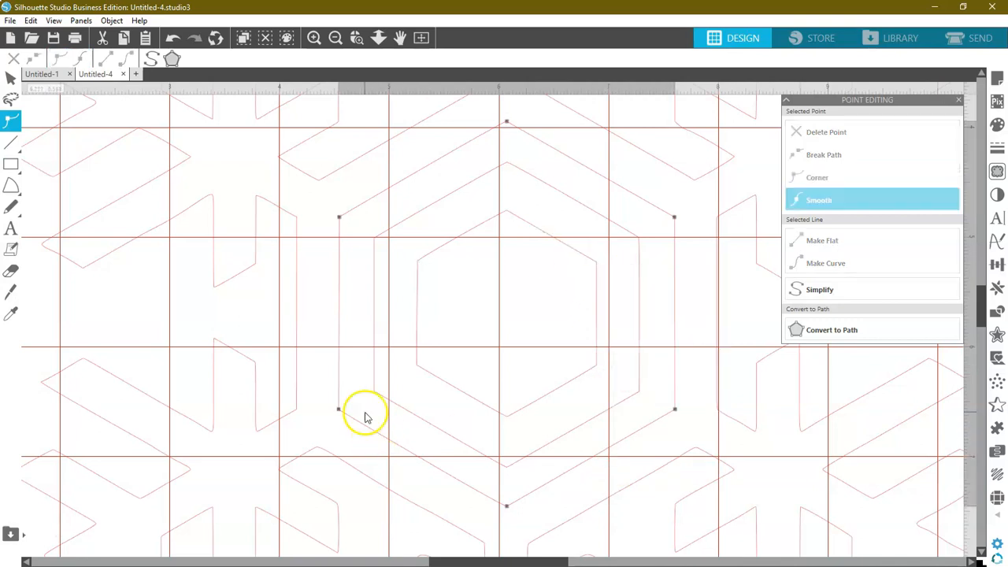
Open the snowflake's outer outline for point editing and delete the extra points near its left arms
{"action": "left_click", "coordinate": [296, 403]}
{"action": "left_click", "coordinate": [213, 398]}
{"action": "left_click_drag", "start_coordinate": [156, 399], "coordinate": [156, 346]}
{"action": "left_click", "coordinate": [152, 402]}
{"action": "key", "text": "Delete"}
Flatten a line and delete the extra points on the outer branches of the snowflake's lower-left arm
{"action": "scroll", "coordinate": [156, 398], "scroll_direction": "down", "scroll_amount": 2}
{"action": "left_click", "coordinate": [166, 351]}
{"action": "right_click", "coordinate": [43, 423]}
{"action": "right_click", "coordinate": [66, 456]}
{"action": "left_click", "coordinate": [94, 414]}
{"action": "left_click", "coordinate": [160, 469]}
{"action": "key", "text": "Delete"}
Delete the extra points along the vertical edges of the lower-left arm's downward branch
{"action": "left_click", "coordinate": [212, 382]}
{"action": "left_click", "coordinate": [213, 417], "text": "shift"}
{"action": "left_click", "coordinate": [214, 494], "text": "shift"}
{"action": "key", "text": "Delete"}
{"action": "left_click", "coordinate": [256, 414]}
{"action": "left_click", "coordinate": [256, 446], "text": "shift"}
{"action": "left_click", "coordinate": [256, 470], "text": "shift"}
Make the outline's lines flat at the corners between the snowflake's lower-left and bottom arms
{"action": "right_click", "coordinate": [214, 490]}
{"action": "right_click", "coordinate": [337, 371]}
{"action": "left_click", "coordinate": [373, 476]}
{"action": "right_click", "coordinate": [302, 322]}
{"action": "left_click", "coordinate": [316, 362]}
{"action": "right_click", "coordinate": [432, 380]}
{"action": "left_click", "coordinate": [464, 484]}
{"action": "right_click", "coordinate": [337, 409]}
{"action": "right_click", "coordinate": [302, 321]}
{"action": "left_click", "coordinate": [316, 361]}
Make the outline's lines flat at the corner points around the snowflake's bottom arm
{"action": "right_click", "coordinate": [417, 426]}
{"action": "left_click", "coordinate": [451, 384]}
{"action": "right_click", "coordinate": [457, 438]}
{"action": "left_click", "coordinate": [479, 332]}
{"action": "right_click", "coordinate": [528, 437]}
{"action": "left_click", "coordinate": [551, 331]}
{"action": "right_click", "coordinate": [620, 359]}
{"action": "left_click", "coordinate": [639, 399]}
{"action": "right_click", "coordinate": [587, 424]}
{"action": "left_click", "coordinate": [609, 370]}
{"action": "right_click", "coordinate": [528, 455]}
{"action": "left_click", "coordinate": [552, 394]}
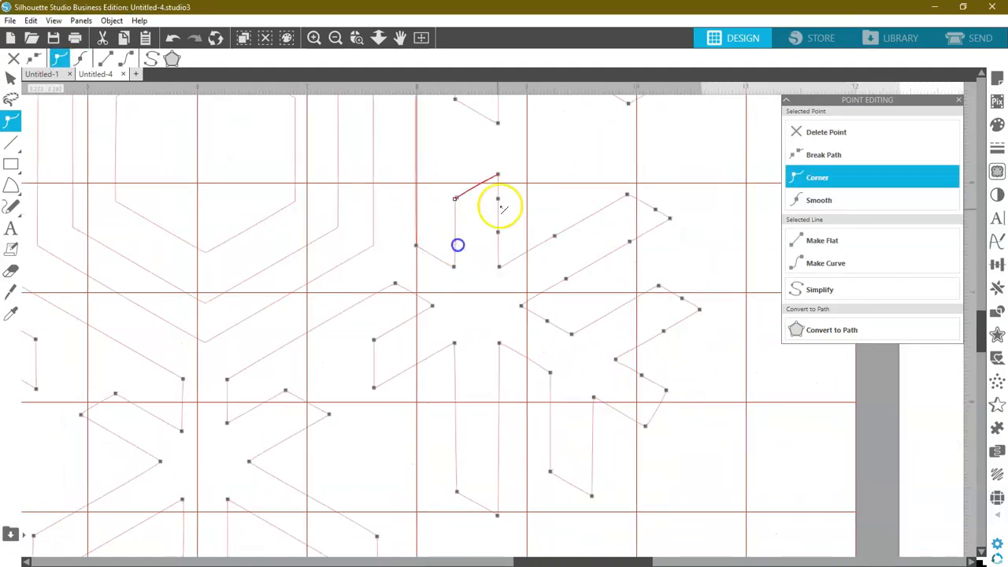
Delete the extra midway points on the outer branches of the snowflake's lower-right arm
{"action": "left_click", "coordinate": [631, 241]}
{"action": "left_click", "coordinate": [664, 333]}
{"action": "key", "text": "Delete"}
{"action": "left_click", "coordinate": [641, 376]}
{"action": "key", "text": "Delete"}
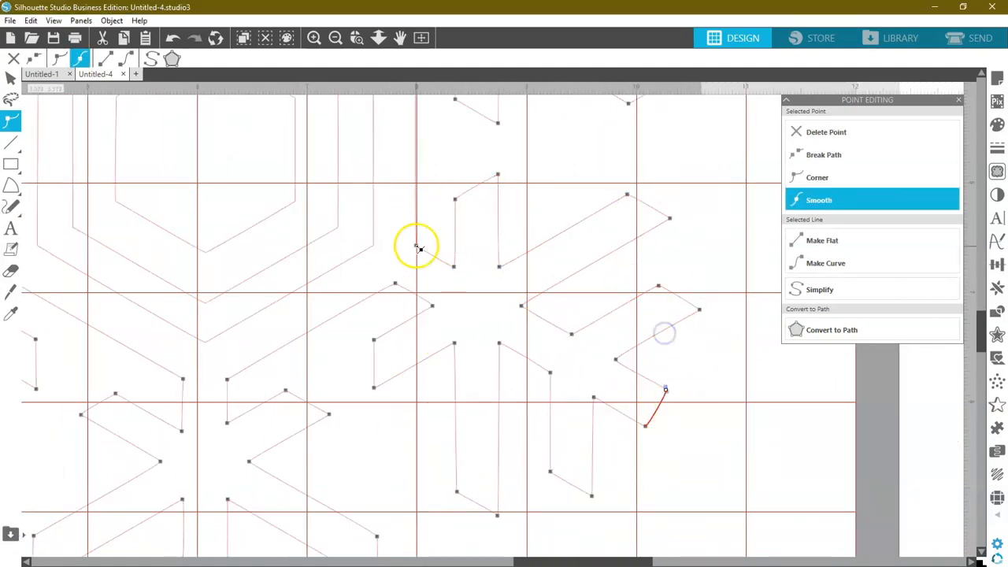
Make the lines flat at the corners of the lower-right arm's upper and outer side branches
{"action": "right_click", "coordinate": [454, 199]}
{"action": "left_click", "coordinate": [472, 305]}
{"action": "right_click", "coordinate": [499, 267]}
{"action": "left_click", "coordinate": [516, 372]}
{"action": "right_click", "coordinate": [660, 286]}
{"action": "left_click", "coordinate": [677, 390]}
{"action": "right_click", "coordinate": [700, 310]}
{"action": "left_click", "coordinate": [718, 416]}
{"action": "right_click", "coordinate": [617, 362]}
{"action": "left_click", "coordinate": [644, 467]}
Make the lines flat at the corners of the lower-right arm's outer tip and downward branches
{"action": "right_click", "coordinate": [666, 391]}
{"action": "left_click", "coordinate": [685, 496]}
{"action": "right_click", "coordinate": [594, 398]}
{"action": "left_click", "coordinate": [611, 503]}
{"action": "right_click", "coordinate": [551, 471]}
{"action": "left_click", "coordinate": [568, 429]}
{"action": "right_click", "coordinate": [498, 515]}
{"action": "left_click", "coordinate": [518, 472]}
Make the lines flat at the corners of the lower-right arm's inner side branch, toward the snowflake's centre
{"action": "right_click", "coordinate": [455, 344]}
{"action": "left_click", "coordinate": [468, 450]}
{"action": "right_click", "coordinate": [374, 389]}
{"action": "left_click", "coordinate": [393, 493]}
{"action": "right_click", "coordinate": [375, 340]}
{"action": "left_click", "coordinate": [393, 444]}
{"action": "right_click", "coordinate": [432, 307]}
{"action": "right_click", "coordinate": [396, 283]}
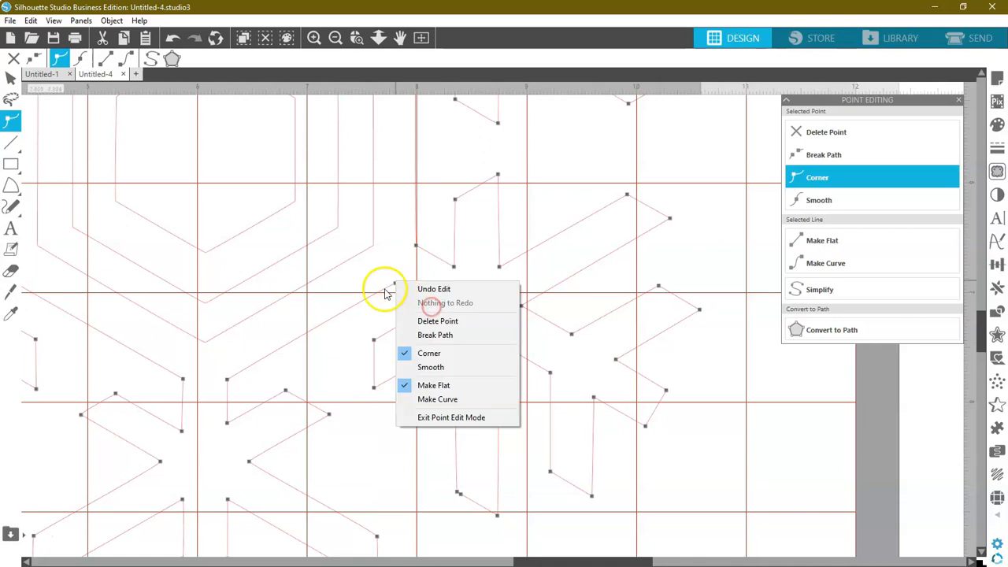
Make the lines flat at the inner corners of the bottom arm and at the tip of its upper-left side branch
{"action": "right_click", "coordinate": [228, 381]}
{"action": "right_click", "coordinate": [182, 431]}
{"action": "right_click", "coordinate": [183, 380]}
{"action": "right_click", "coordinate": [81, 416]}
{"action": "left_click", "coordinate": [138, 550]}
{"action": "left_click_drag", "start_coordinate": [581, 561], "coordinate": [513, 562]}
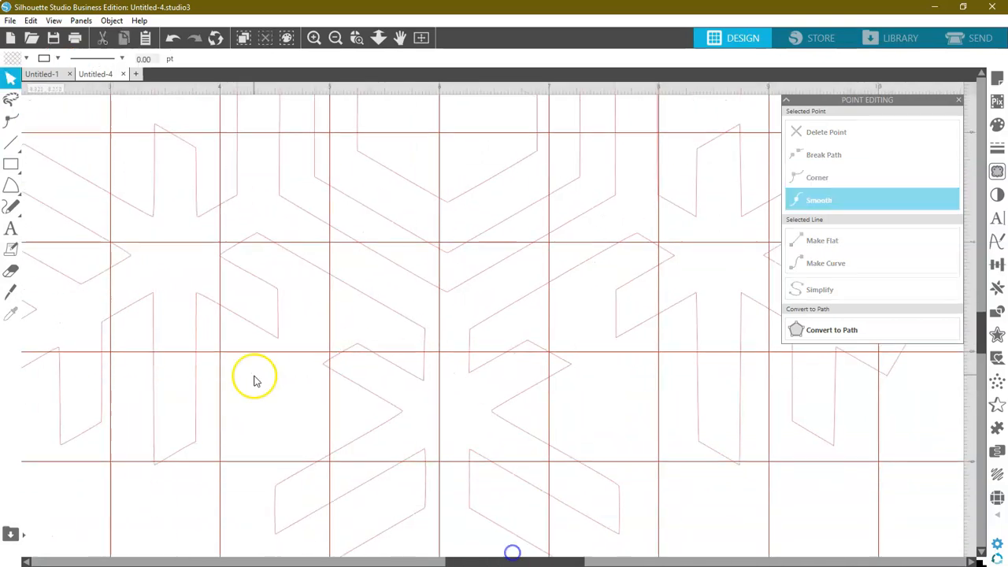
{"action": "scroll", "coordinate": [254, 381], "scroll_direction": "down", "scroll_amount": 1}
{"action": "double_click", "coordinate": [336, 324]}
{"action": "right_click", "coordinate": [323, 335]}
{"action": "left_click", "coordinate": [360, 438]}
Fit the mat in view, edit the whole snowflake's points, and make lines flat at the upper-left arm's outer corners
{"action": "left_click", "coordinate": [420, 38]}
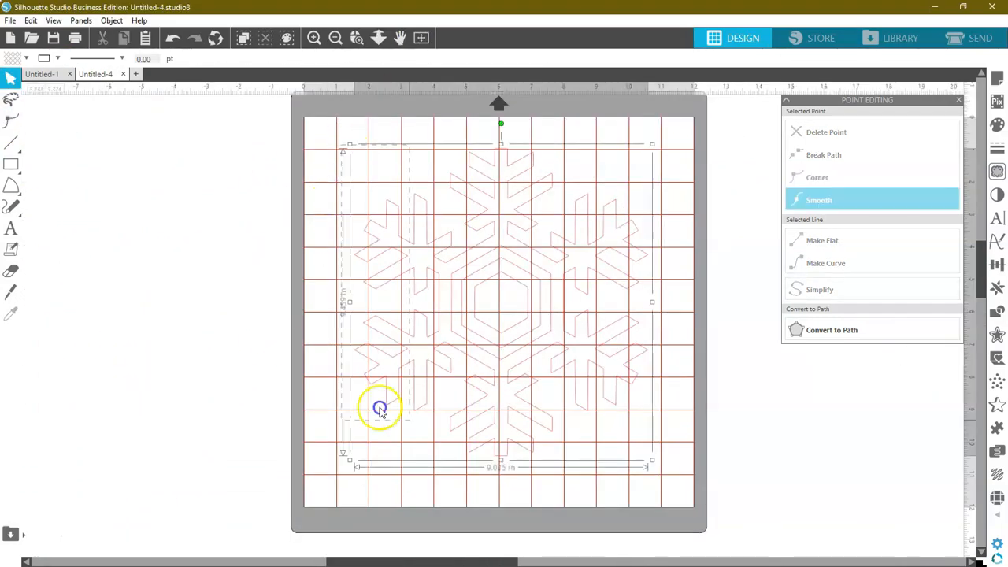
{"action": "left_click", "coordinate": [11, 122]}
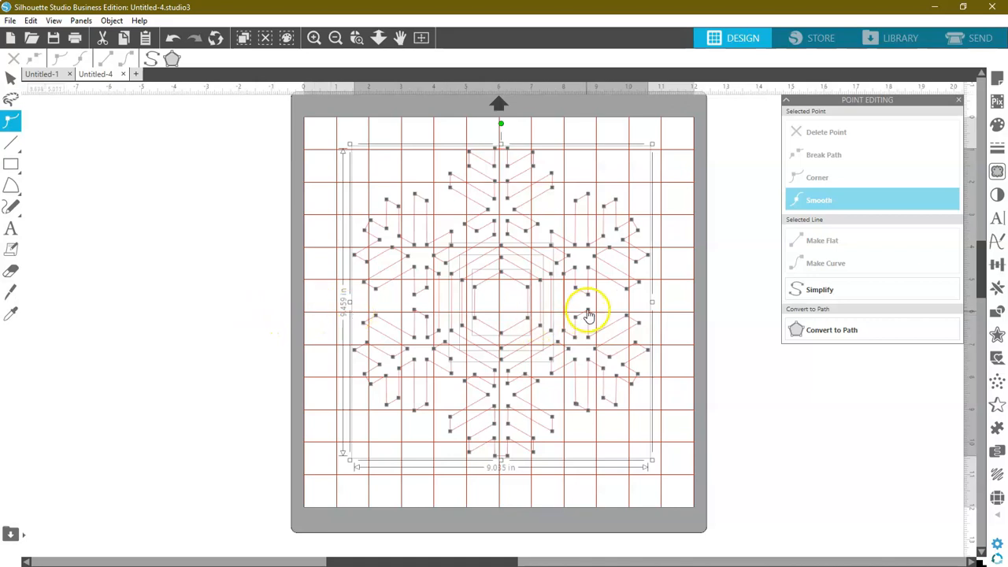
{"action": "right_click", "coordinate": [413, 266]}
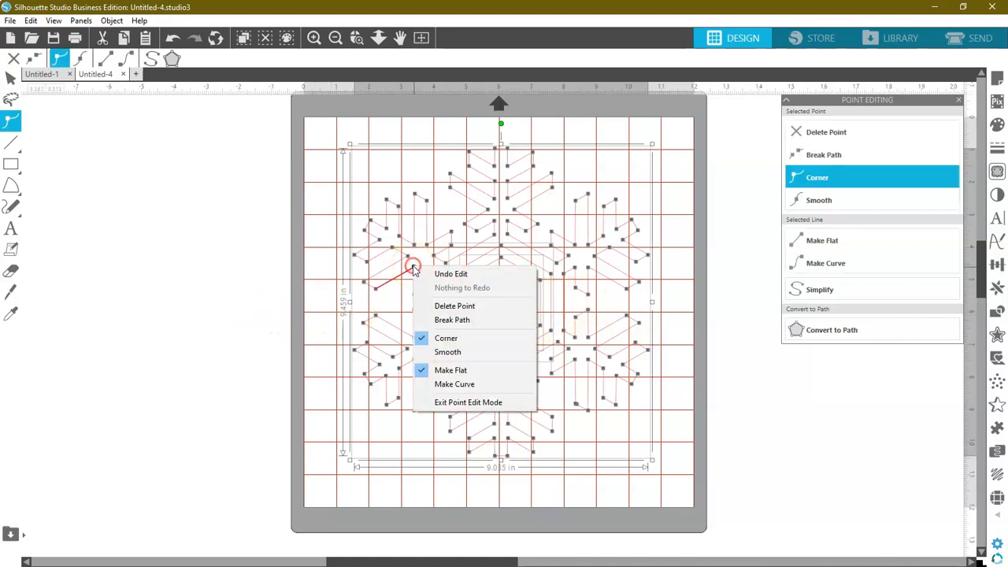
{"action": "right_click", "coordinate": [392, 250]}
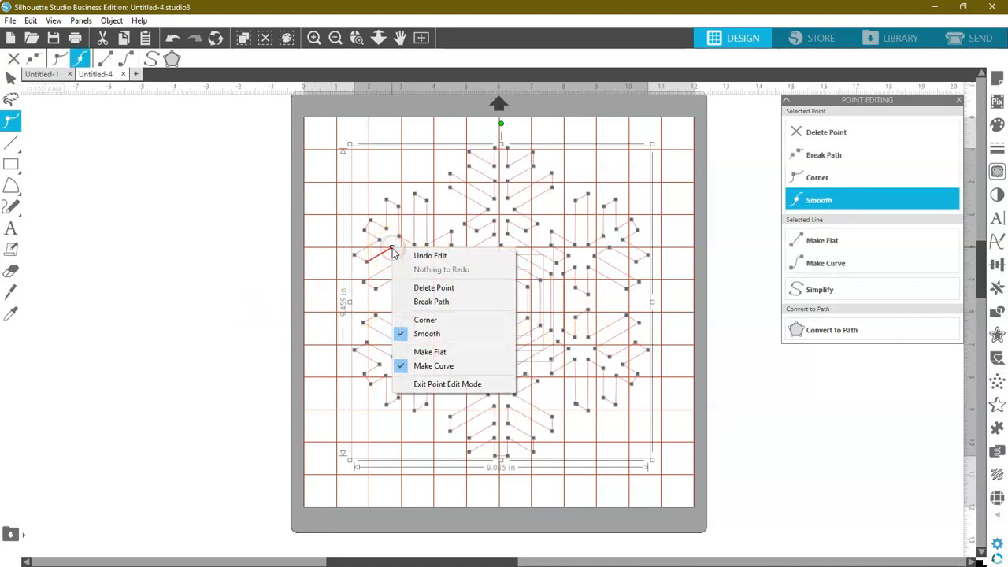
{"action": "left_click", "coordinate": [422, 352]}
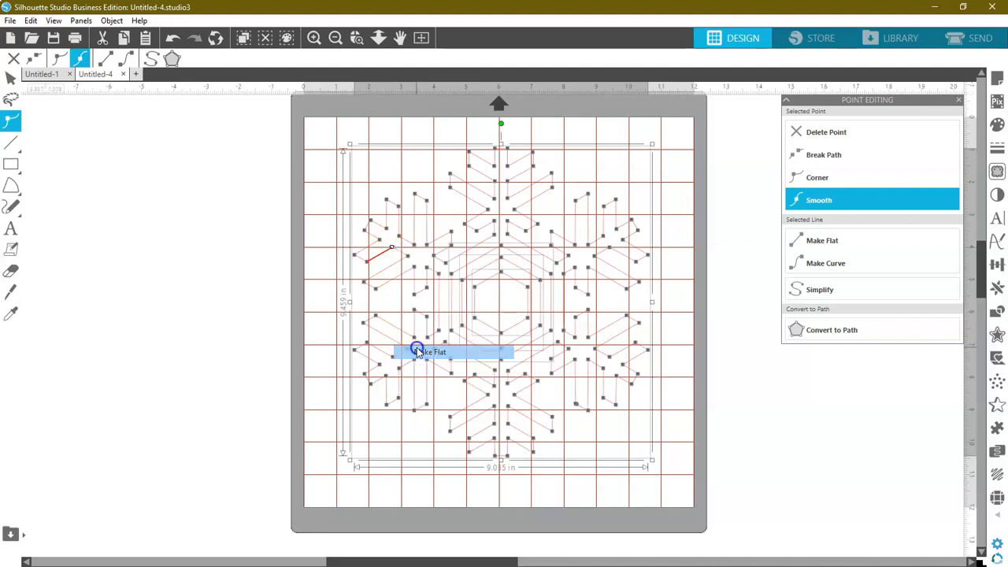
{"action": "right_click", "coordinate": [370, 265]}
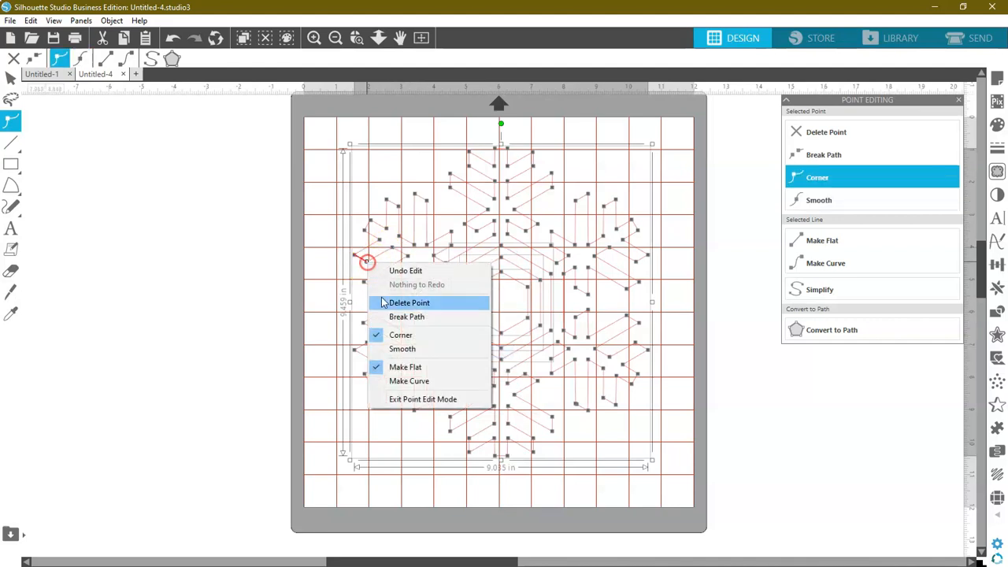
{"action": "right_click", "coordinate": [363, 232]}
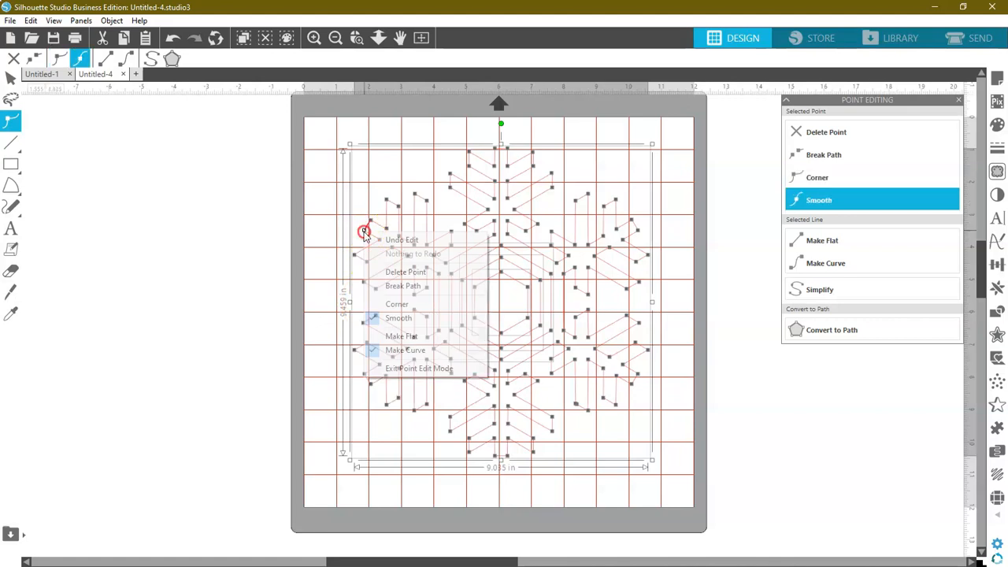
{"action": "left_click", "coordinate": [392, 336]}
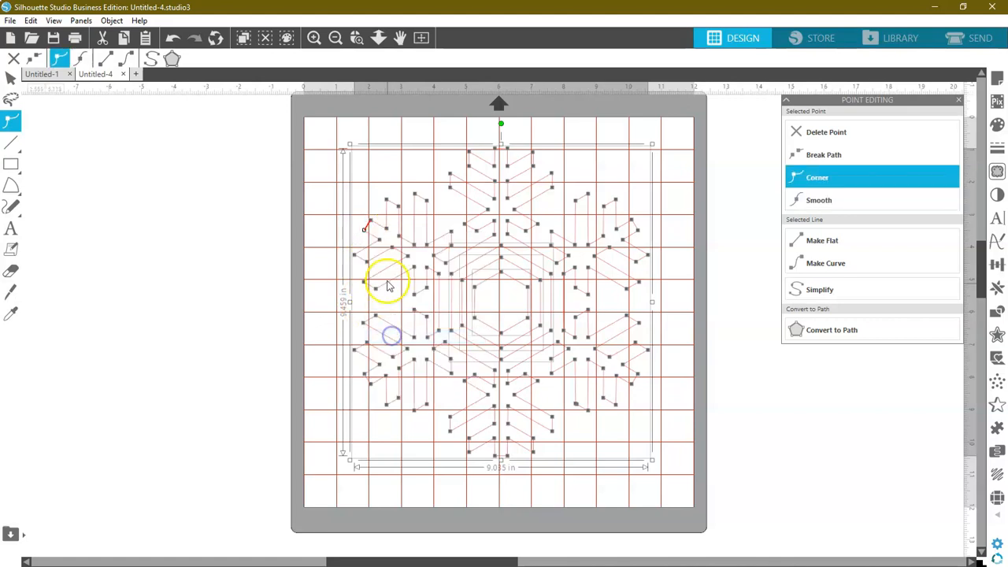
Make the lines flat at the remaining outer and upper corners of the upper-left arm and finish editing points
{"action": "right_click", "coordinate": [370, 222]}
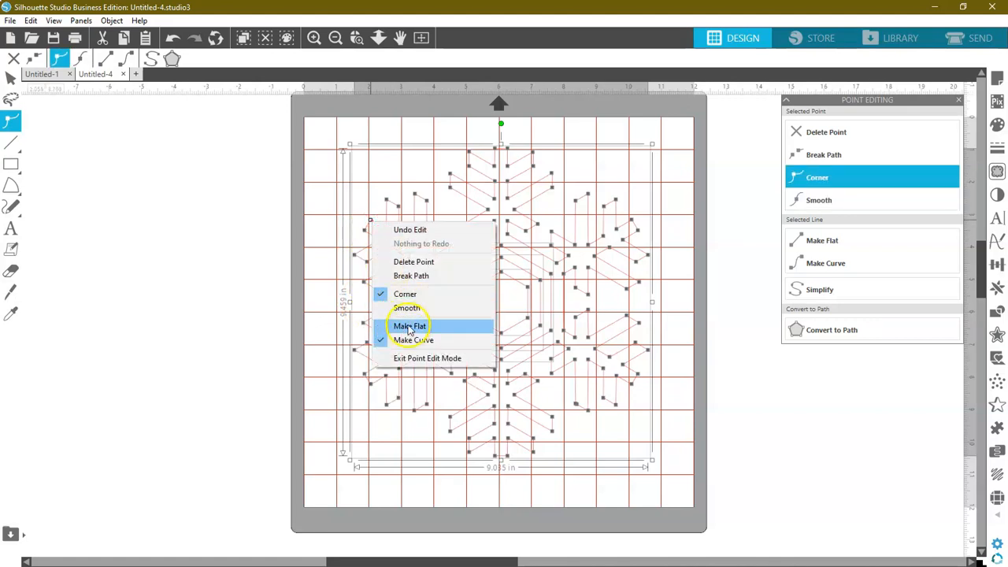
{"action": "left_click", "coordinate": [409, 327]}
{"action": "right_click", "coordinate": [388, 202]}
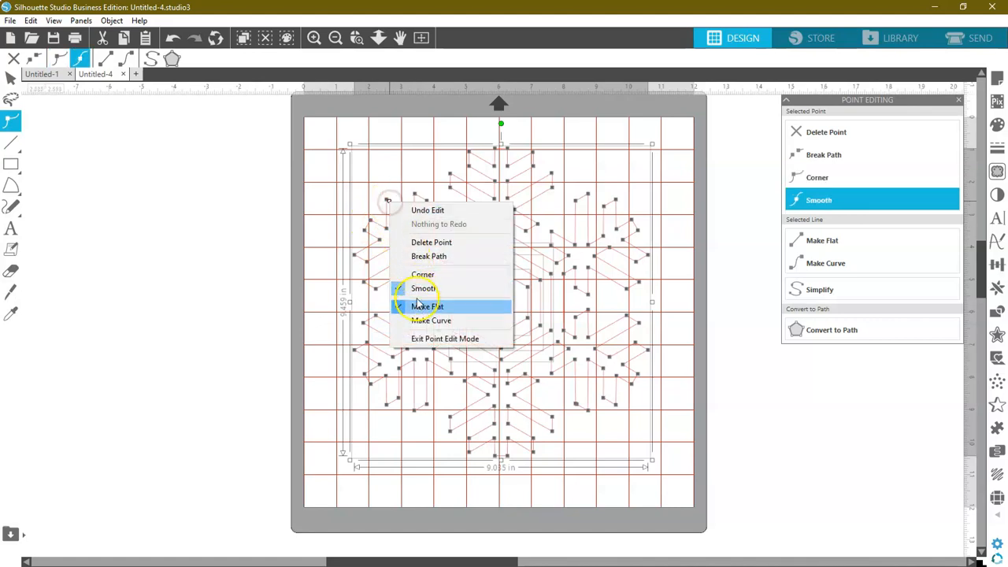
{"action": "left_click", "coordinate": [416, 193]}
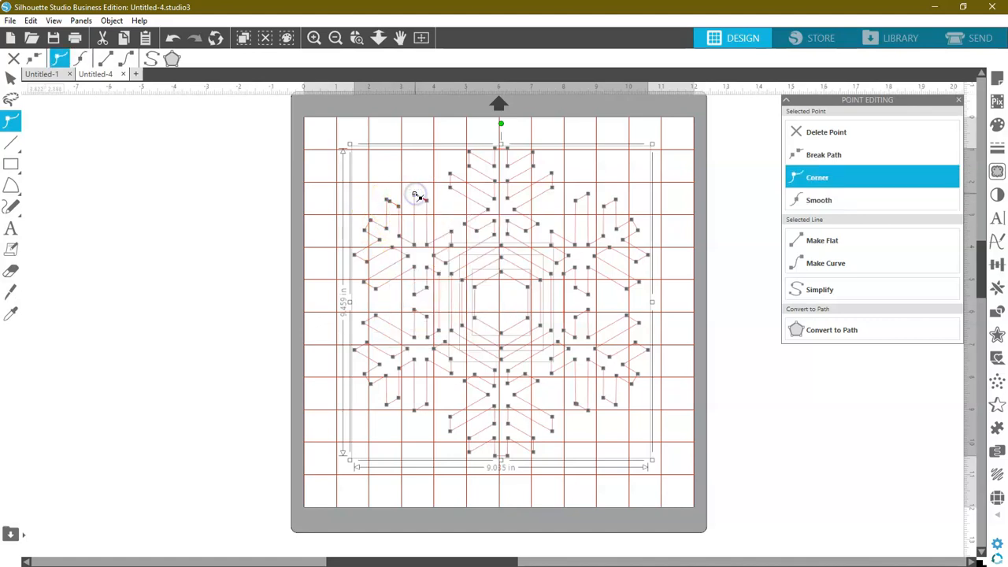
{"action": "right_click", "coordinate": [417, 196]}
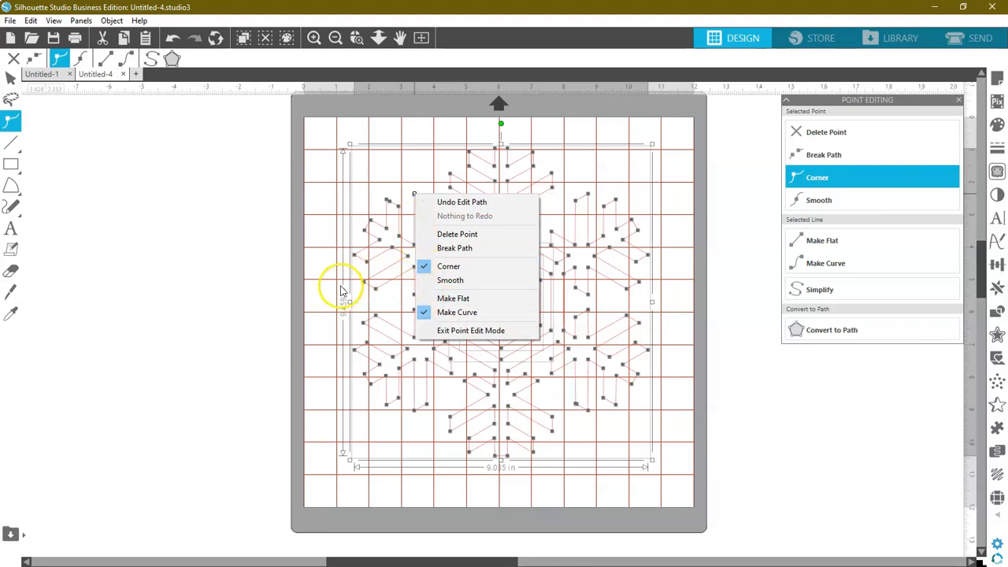
{"action": "left_click", "coordinate": [445, 299]}
{"action": "left_click", "coordinate": [319, 293]}
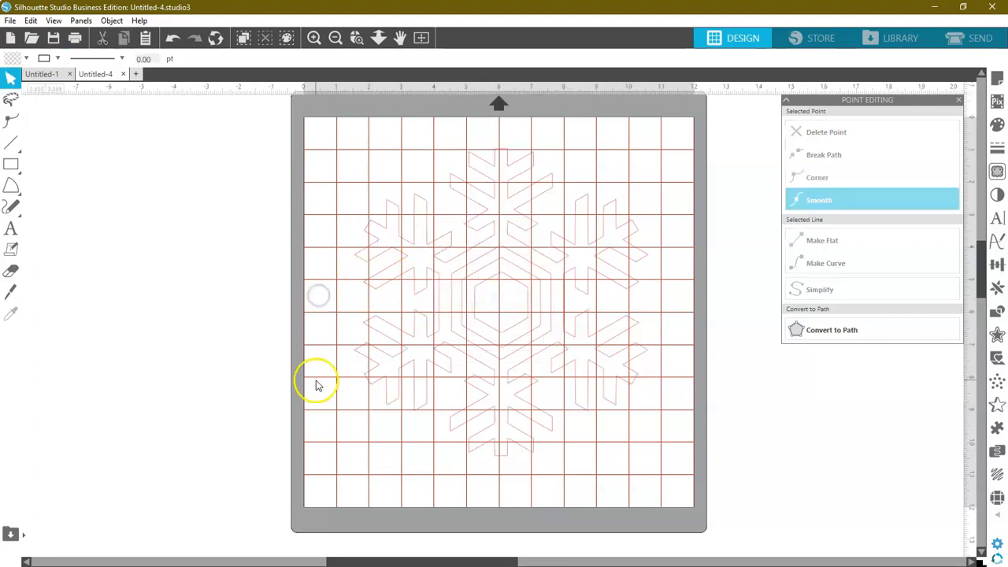
Combine all the snowflake's shapes into one compound path and fill it with black
{"action": "left_click_drag", "start_coordinate": [309, 207], "coordinate": [643, 507]}
{"action": "right_click", "coordinate": [525, 383]}
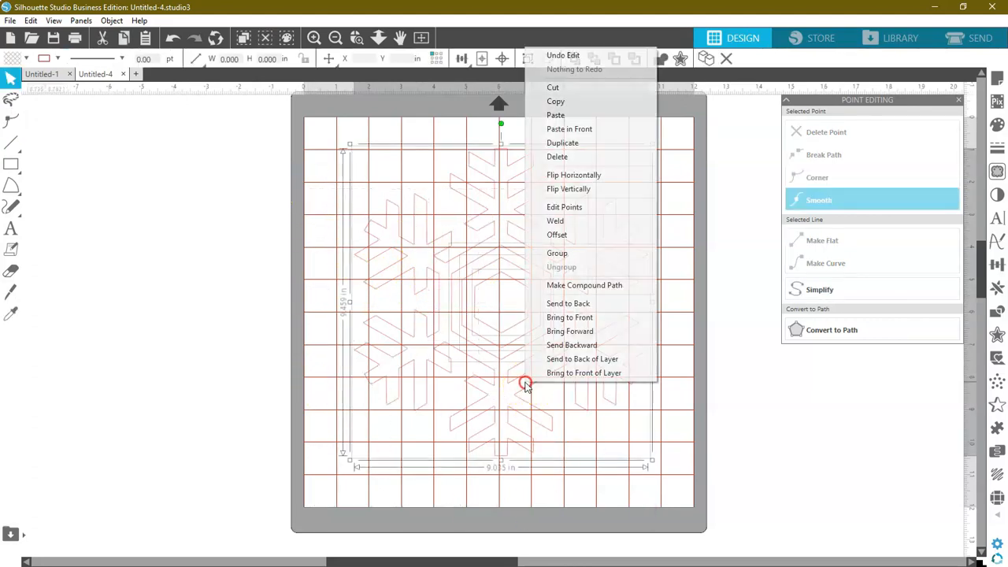
{"action": "left_click", "coordinate": [573, 287]}
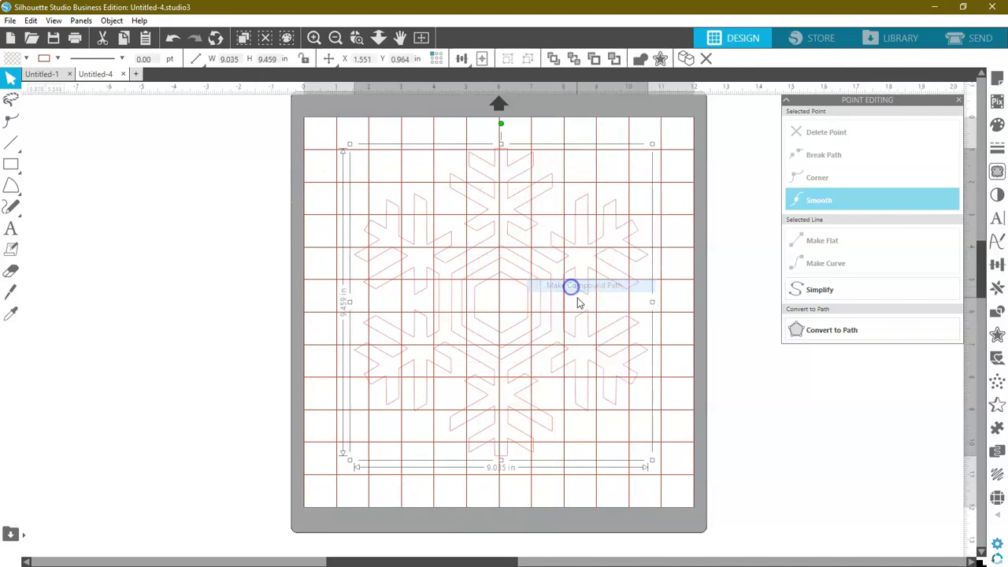
{"action": "left_click", "coordinate": [26, 59]}
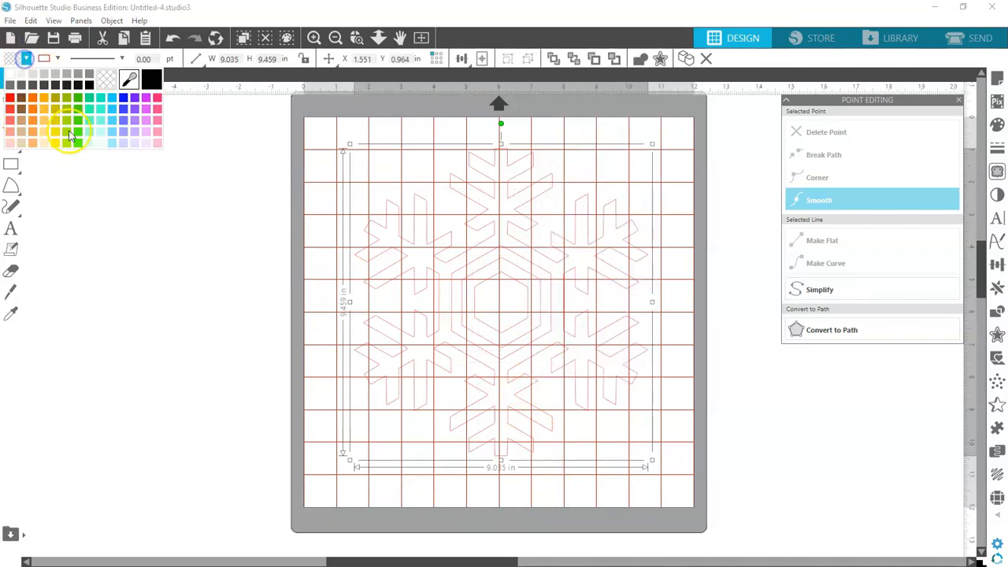
{"action": "left_click", "coordinate": [89, 86]}
{"action": "left_click", "coordinate": [228, 256]}
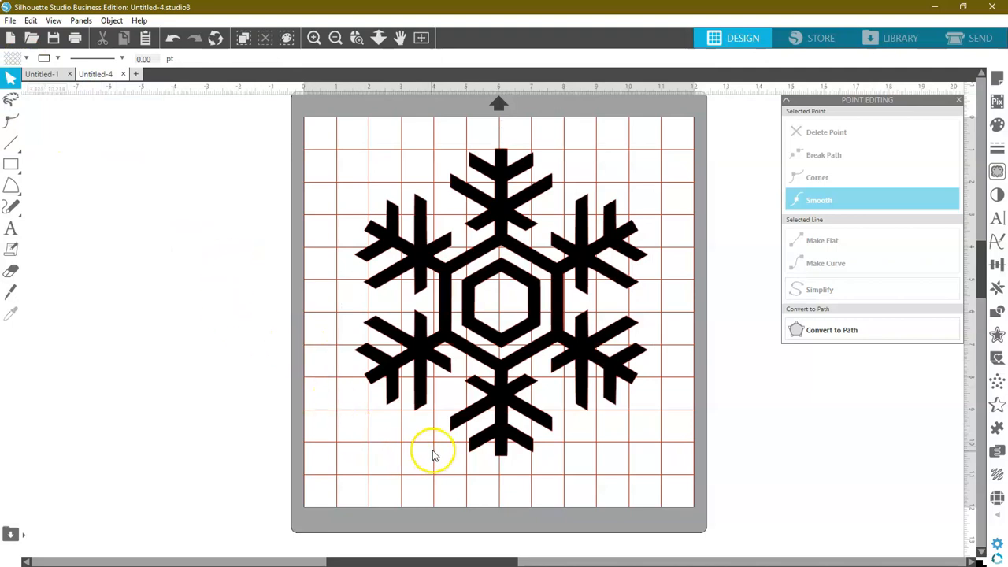
Shift the filled snowflake slightly down and left on the mat and scale it proportionally to about 8.41 × 8.81 in
{"action": "left_click_drag", "start_coordinate": [499, 454], "coordinate": [492, 461]}
{"action": "double_click", "coordinate": [493, 458]}
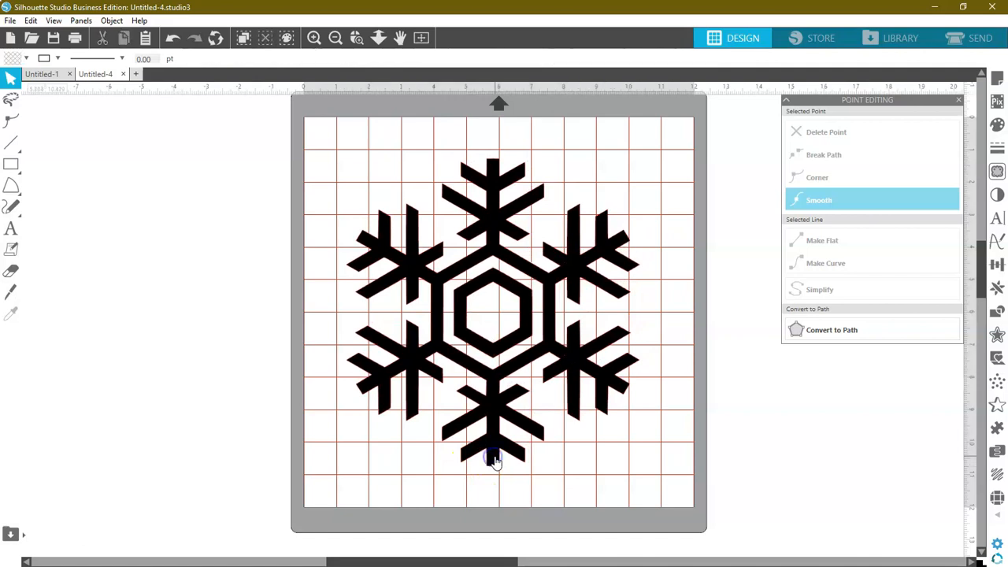
{"action": "left_click", "coordinate": [523, 465]}
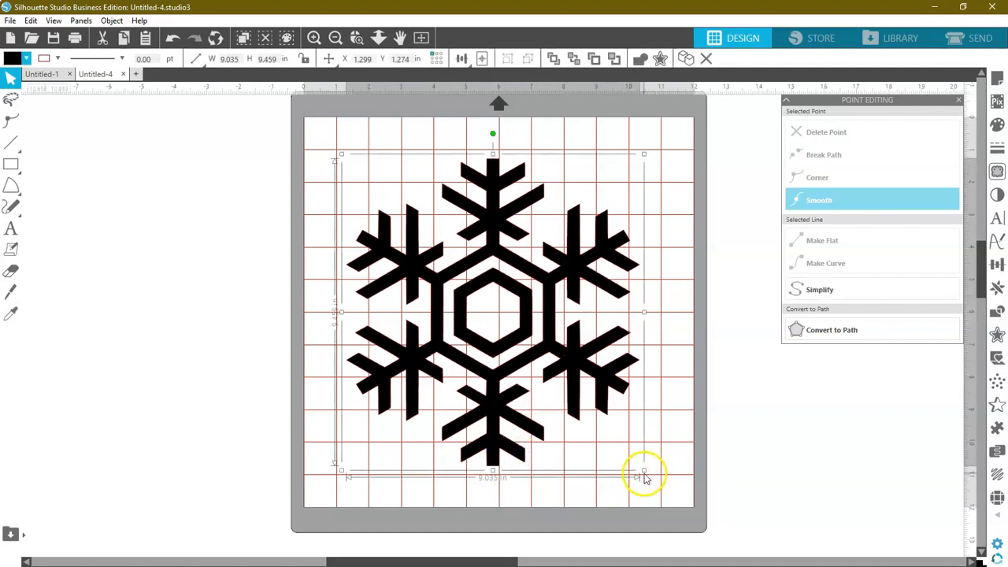
{"action": "left_click_drag", "start_coordinate": [645, 472], "coordinate": [623, 452]}
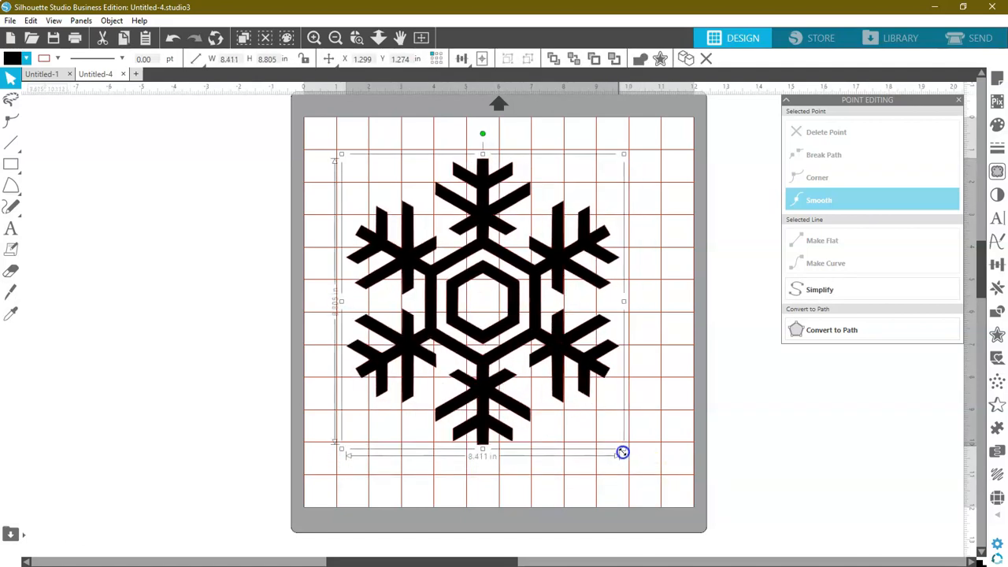
Create an outward offset of 0.280 in around the black snowflake
{"action": "left_click", "coordinate": [998, 337]}
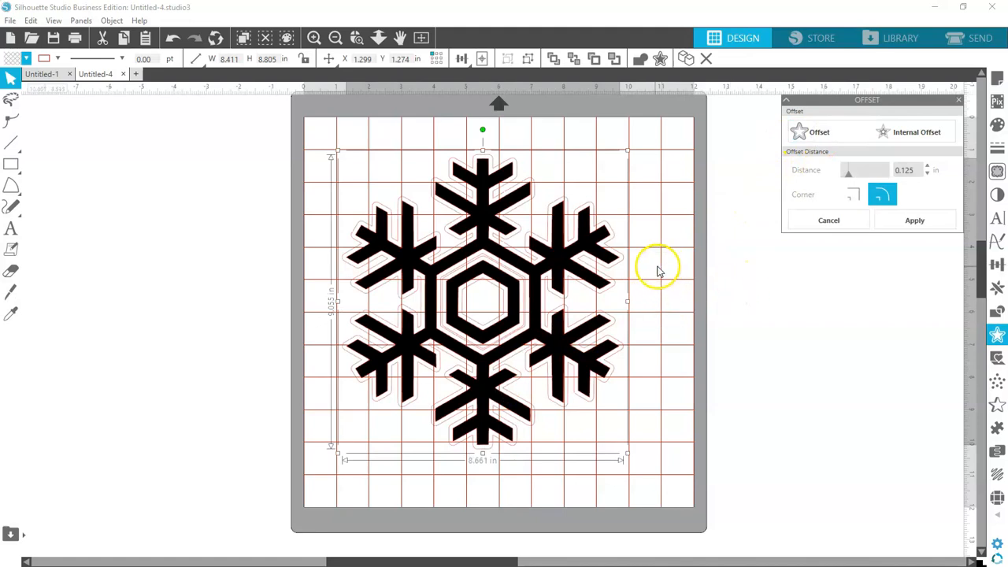
{"action": "left_click", "coordinate": [927, 167]}
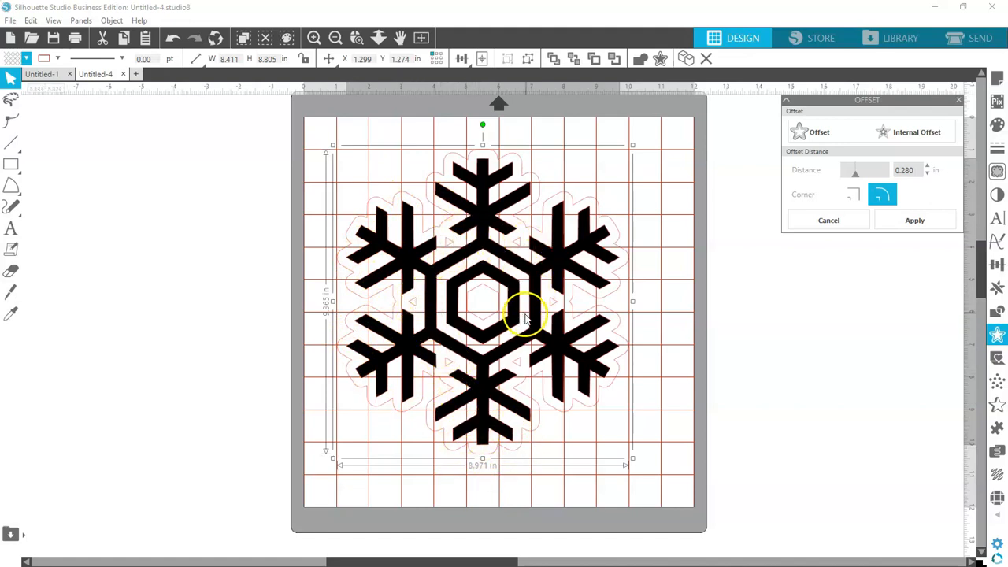
{"action": "left_click", "coordinate": [680, 332]}
Move the black snowflake off the mat and release the offset's compound path
{"action": "left_click_drag", "start_coordinate": [567, 353], "coordinate": [186, 365]}
{"action": "left_click", "coordinate": [501, 323]}
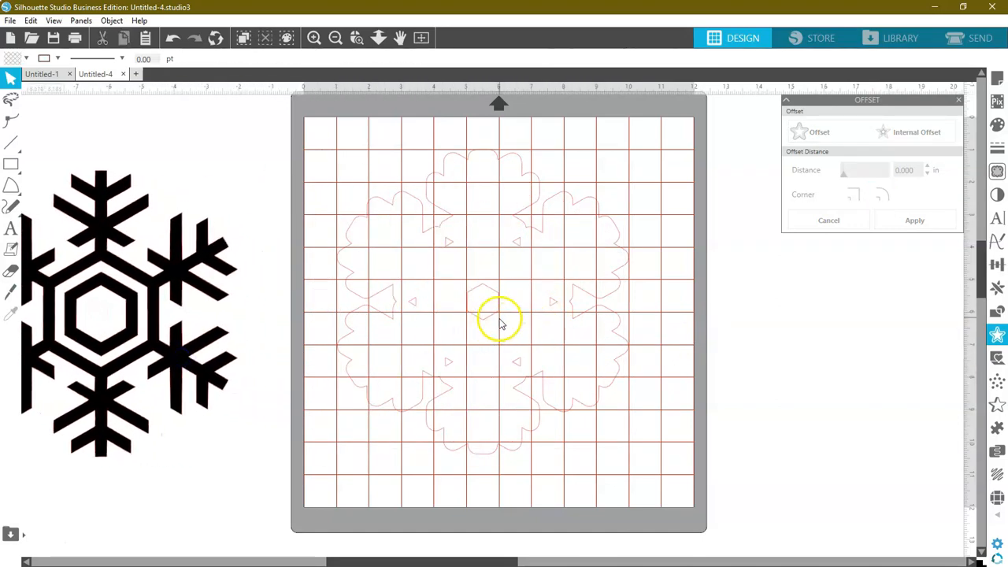
{"action": "right_click", "coordinate": [501, 323]}
{"action": "left_click", "coordinate": [544, 471]}
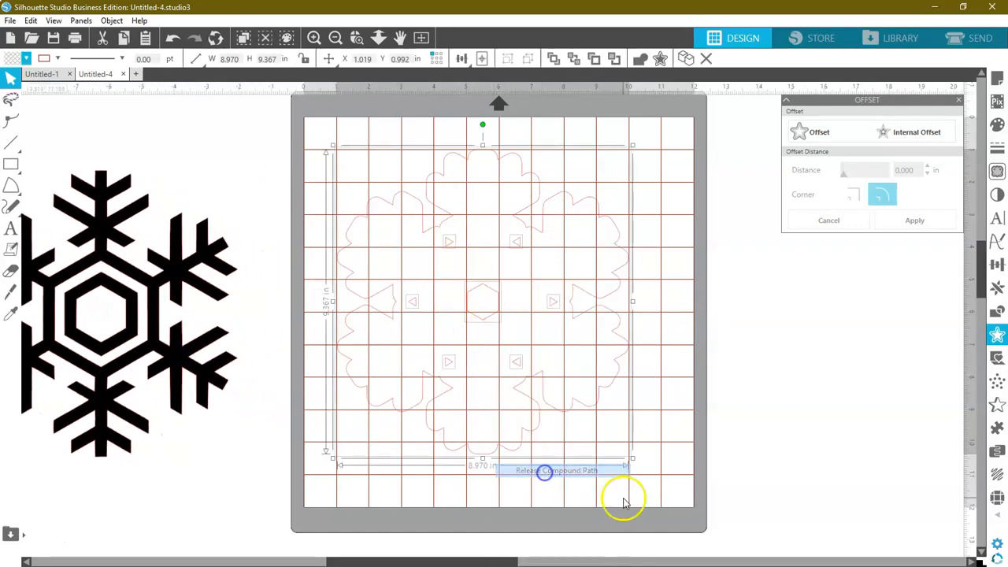
{"action": "left_click", "coordinate": [670, 500]}
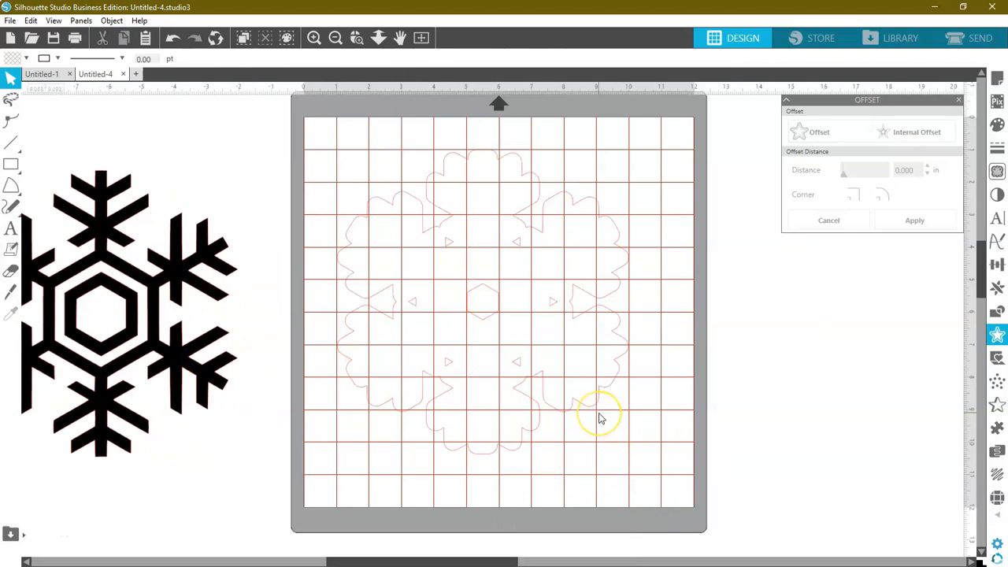
Move the outer offset outline over the black snowflake and delete the small triangles and hexagon left on the mat
{"action": "left_click_drag", "start_coordinate": [591, 409], "coordinate": [220, 414]}
{"action": "left_click_drag", "start_coordinate": [386, 197], "coordinate": [699, 416]}
{"action": "key", "text": "Delete"}
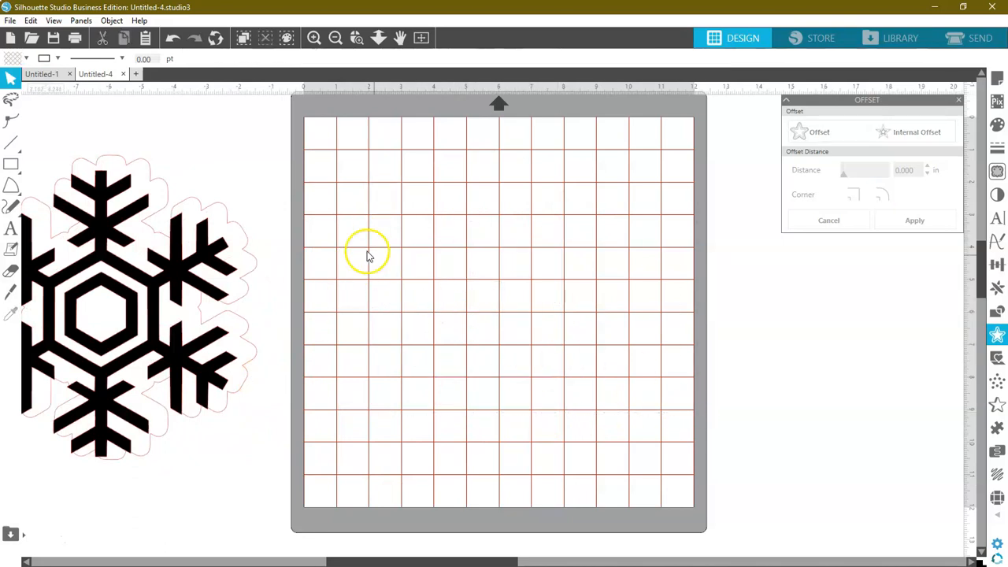
Move the snowflake and its outline back onto the mat together and align both by their centres on the page
{"action": "left_click", "coordinate": [141, 264]}
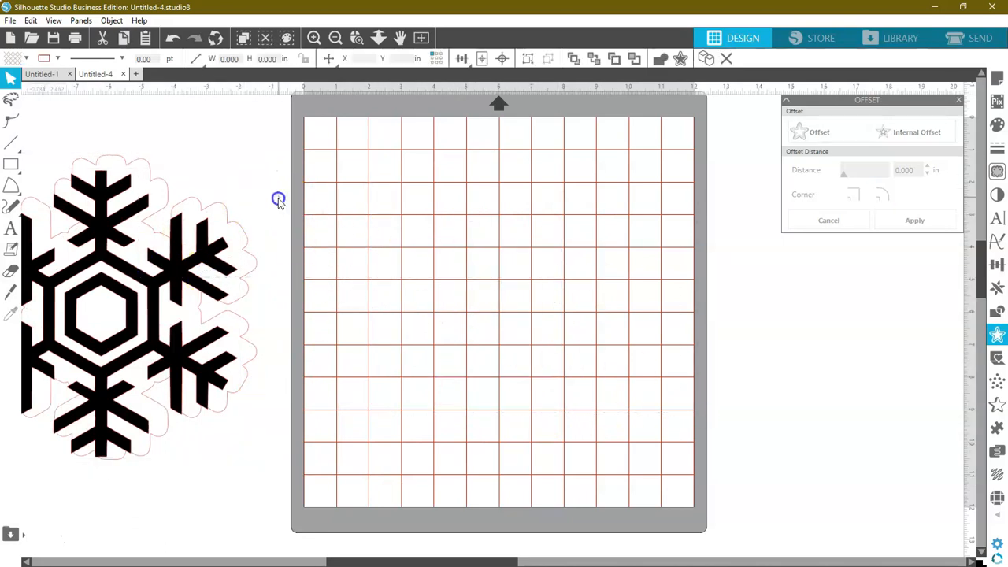
{"action": "left_click_drag", "start_coordinate": [145, 274], "coordinate": [533, 275]}
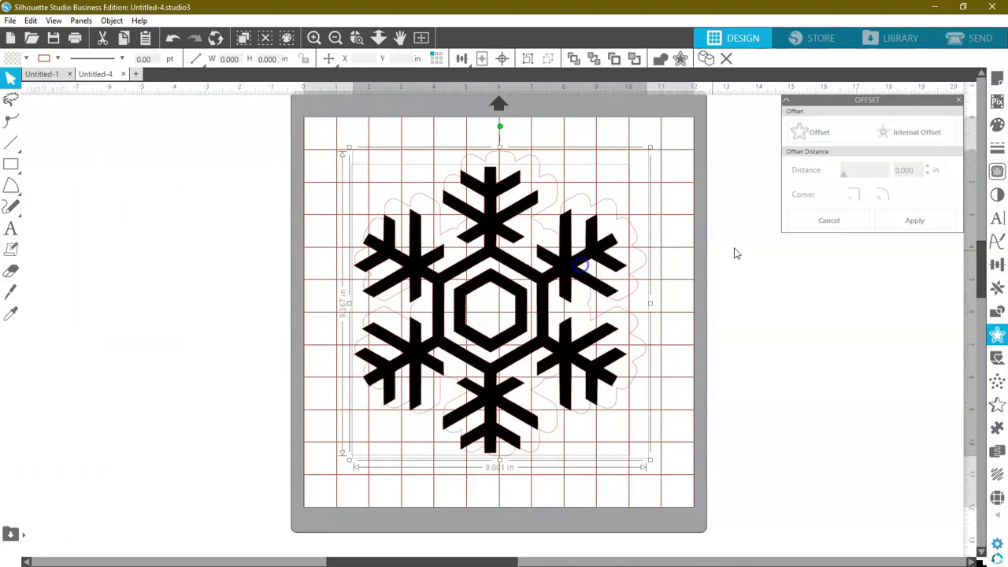
{"action": "left_click", "coordinate": [997, 287]}
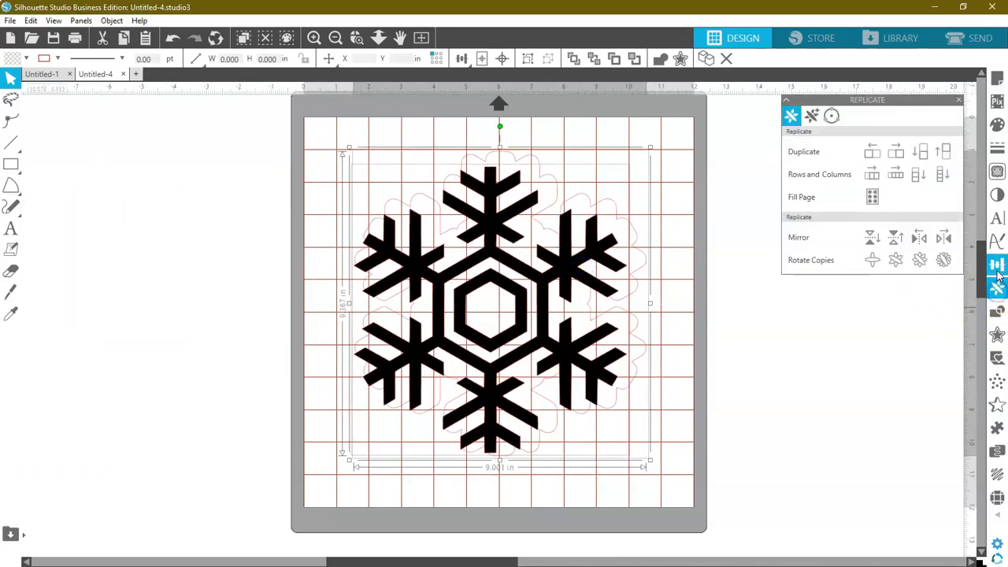
{"action": "left_click", "coordinate": [997, 264]}
{"action": "left_click", "coordinate": [908, 151]}
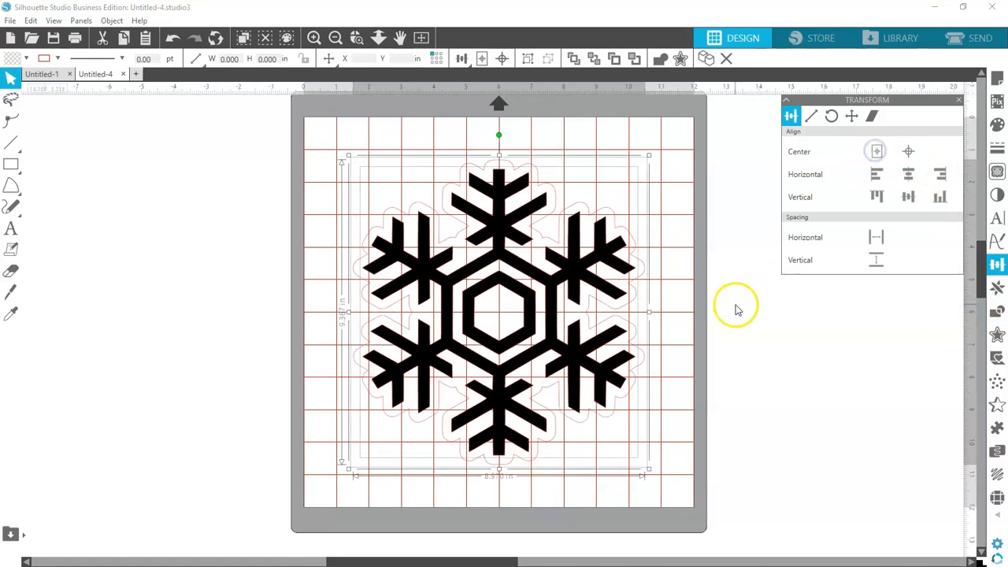
{"action": "left_click", "coordinate": [734, 305]}
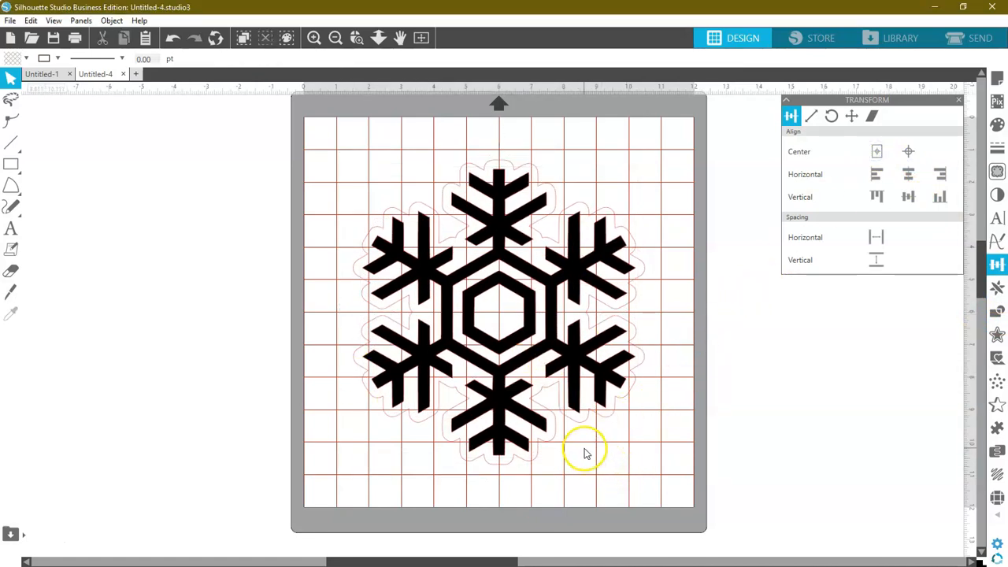
Make the snowflake and its offset outline one compound path and fill it with black
{"action": "left_click", "coordinate": [572, 400]}
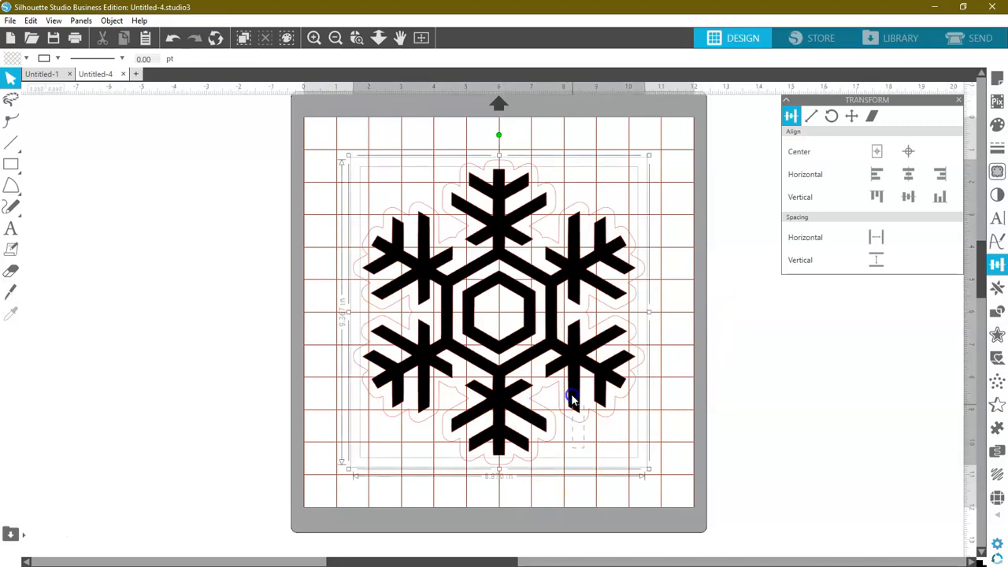
{"action": "right_click", "coordinate": [572, 401]}
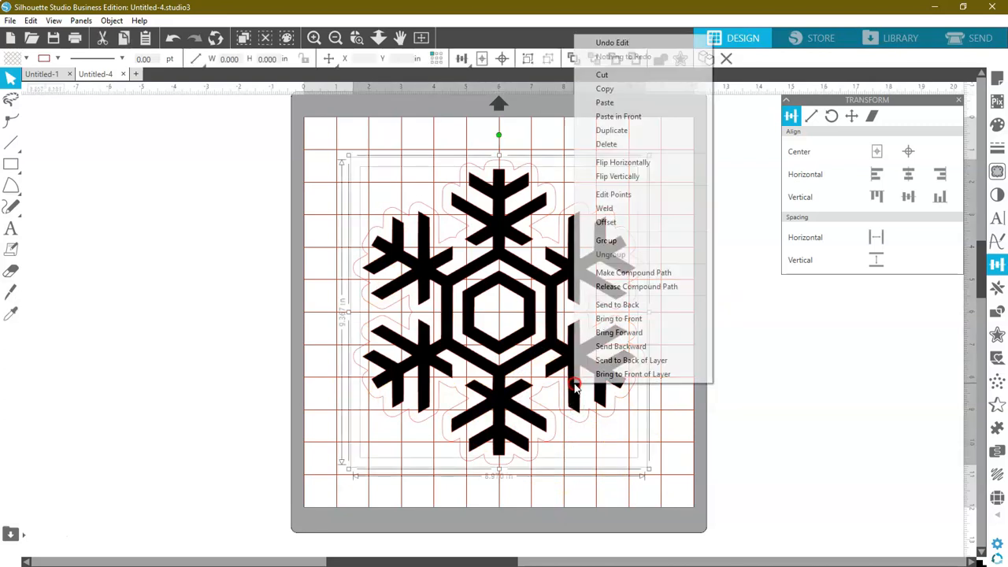
{"action": "left_click", "coordinate": [607, 276]}
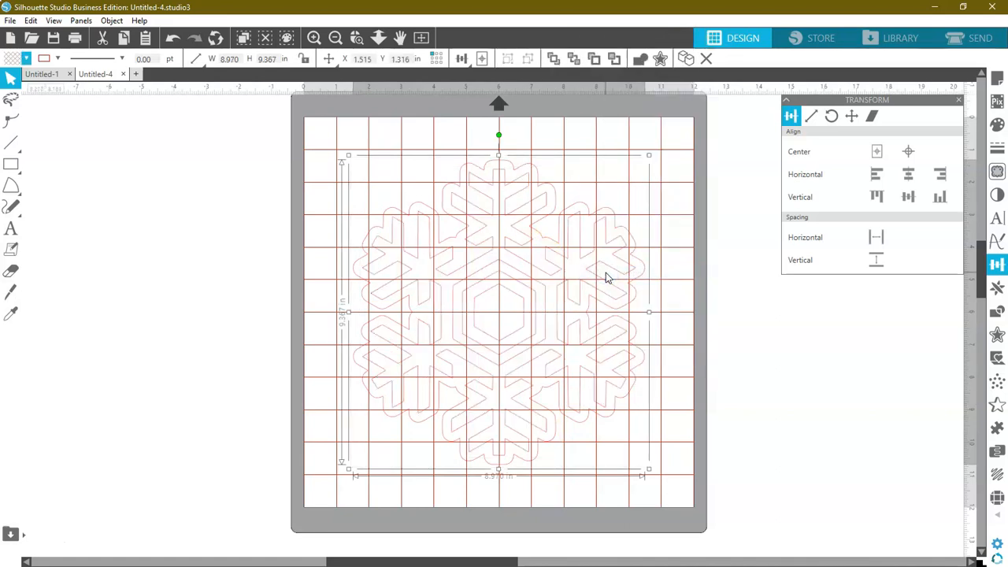
{"action": "left_click", "coordinate": [581, 181]}
{"action": "left_click", "coordinate": [555, 194]}
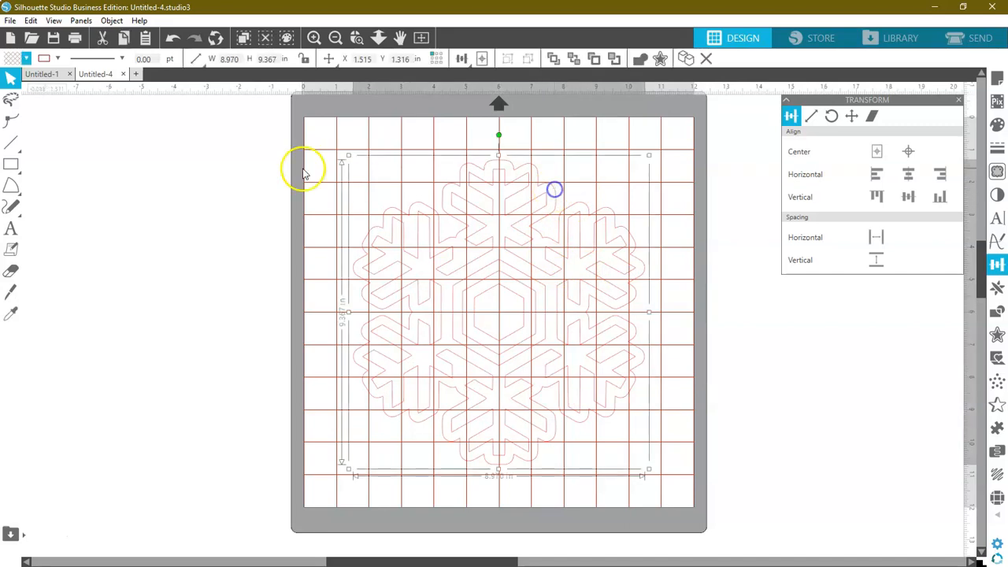
{"action": "left_click", "coordinate": [22, 58]}
{"action": "left_click", "coordinate": [93, 85]}
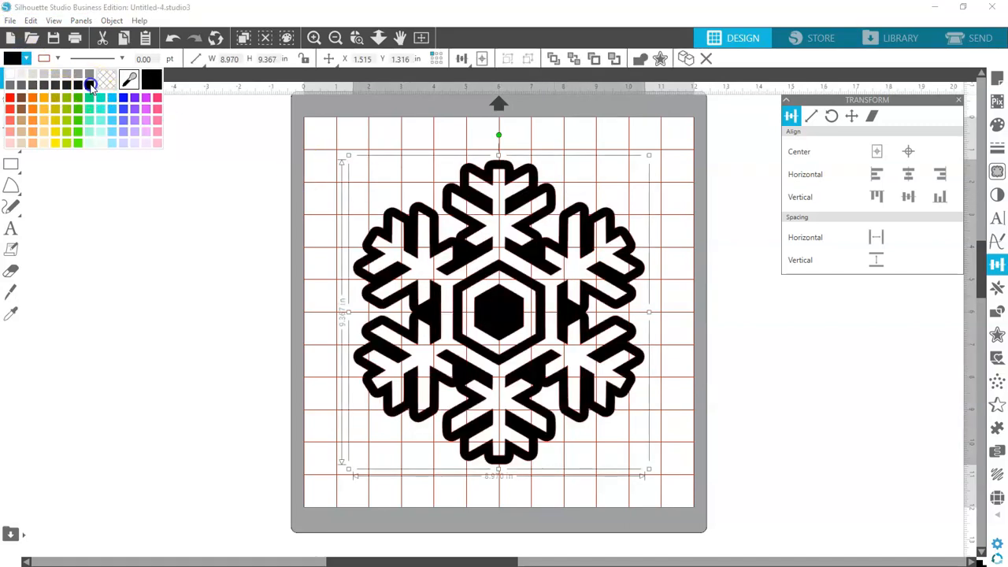
{"action": "left_click", "coordinate": [173, 227]}
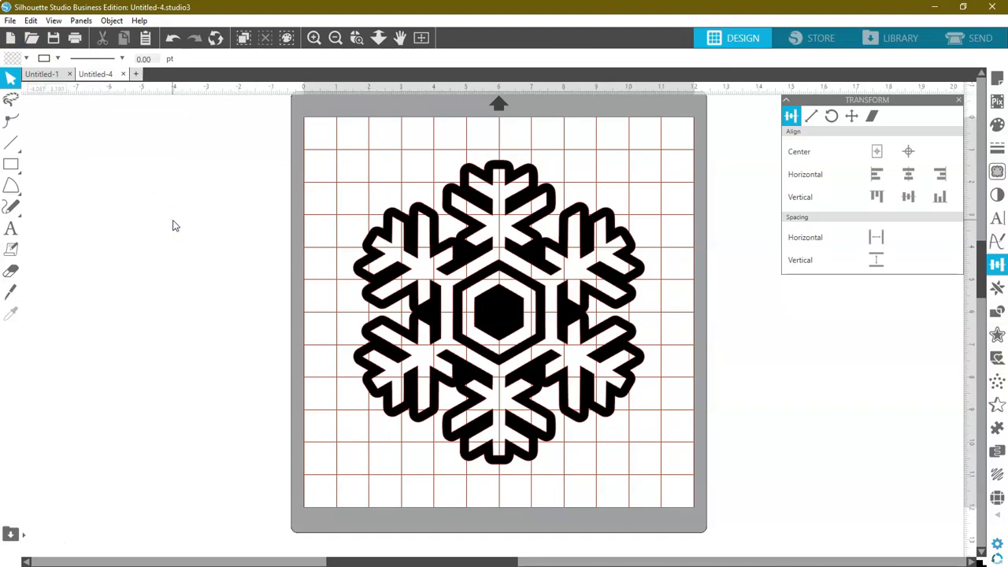
Undo the black fill and the compound path joining the snowflake and its outline, and clear the selection
{"action": "left_click", "coordinate": [173, 38]}
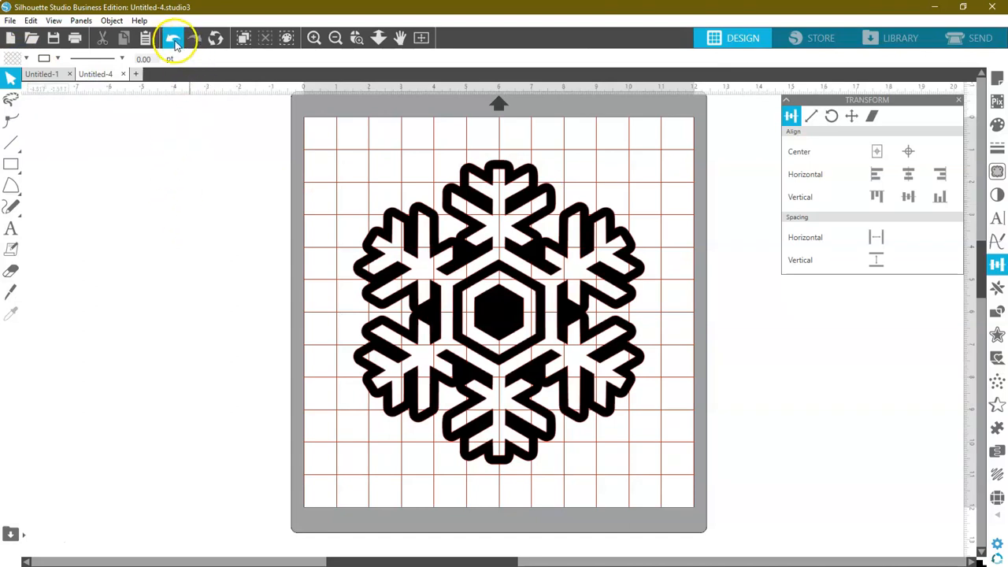
{"action": "left_click", "coordinate": [173, 44]}
{"action": "left_click", "coordinate": [174, 43]}
{"action": "left_click", "coordinate": [173, 43]}
{"action": "left_click", "coordinate": [173, 43]}
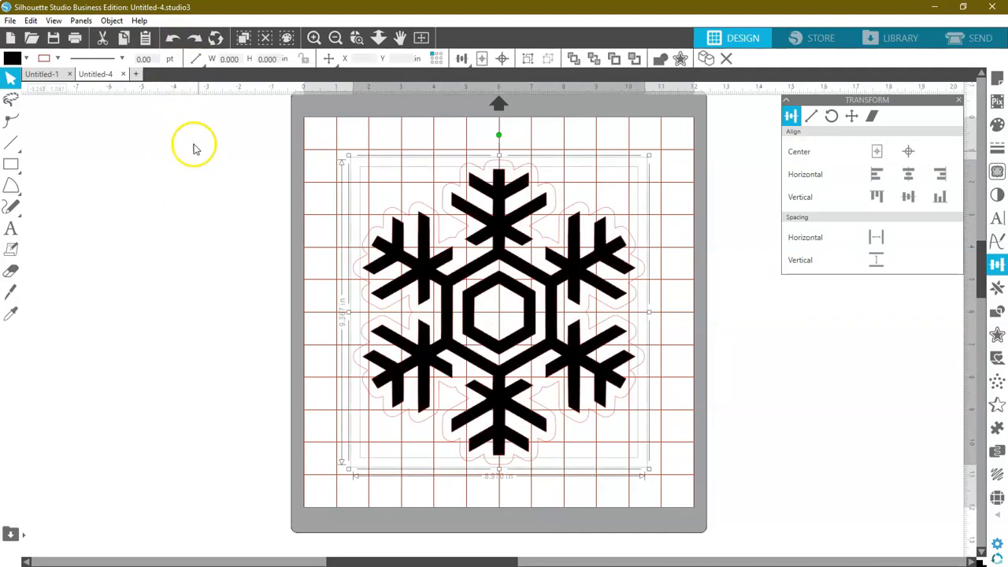
{"action": "left_click", "coordinate": [211, 172]}
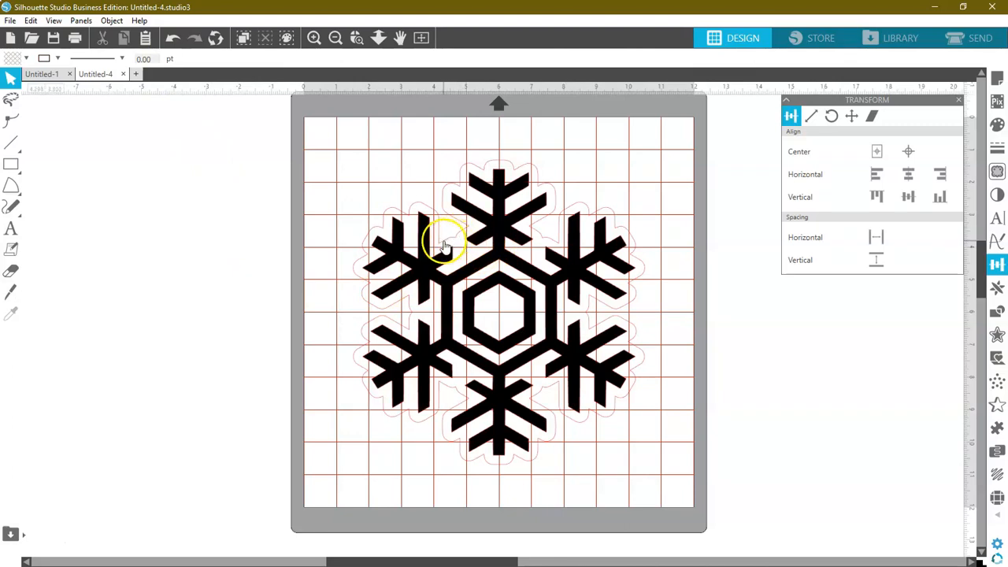
Move the black snowflake off the mat, clear of the offset outline, and open the outline for point editing
{"action": "left_click_drag", "start_coordinate": [457, 241], "coordinate": [48, 218]}
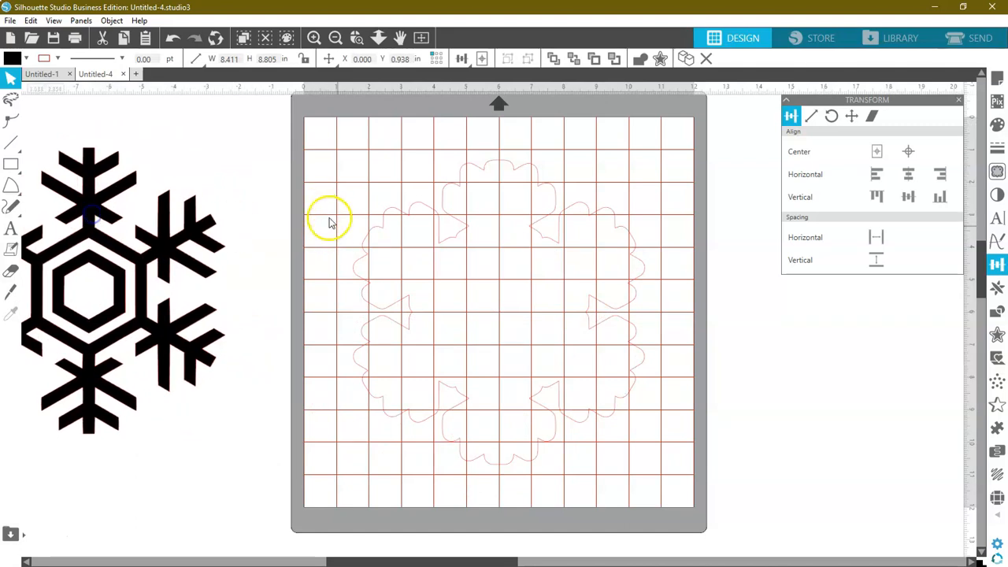
{"action": "left_click", "coordinate": [464, 271]}
{"action": "left_click", "coordinate": [454, 244]}
{"action": "left_click", "coordinate": [11, 120]}
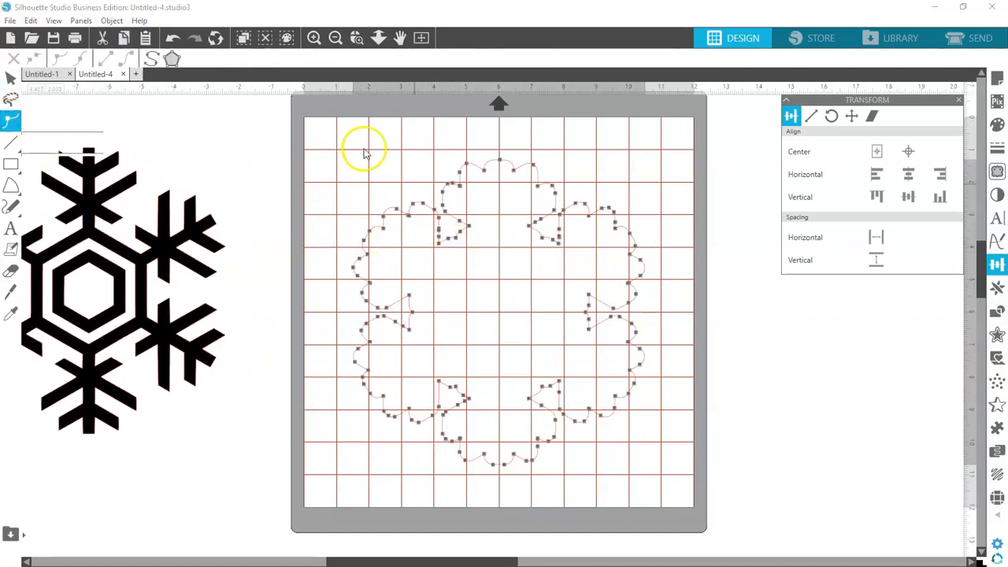
{"action": "left_click", "coordinate": [312, 38]}
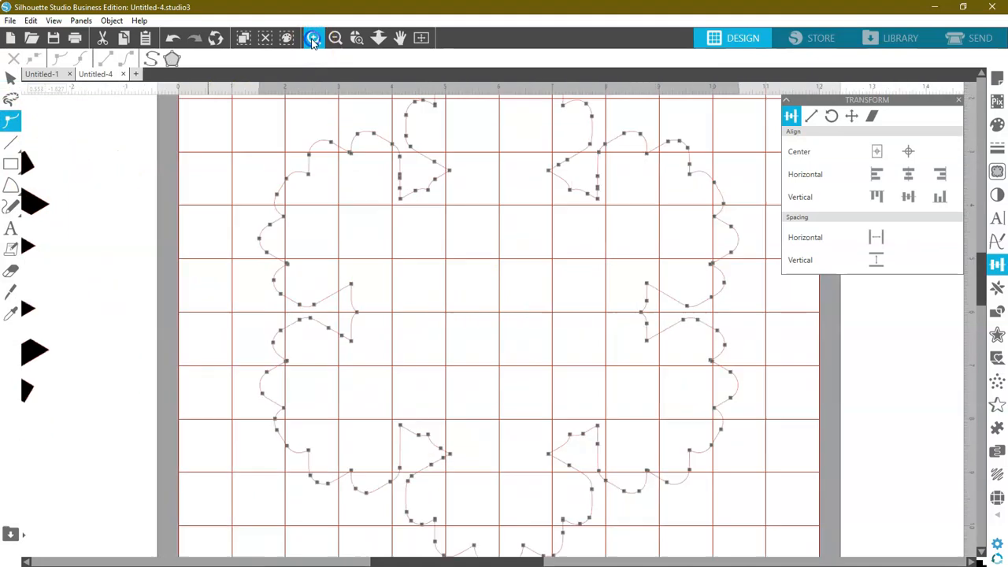
{"action": "left_click", "coordinate": [438, 343]}
{"action": "scroll", "coordinate": [437, 341], "scroll_direction": "up", "scroll_amount": 2}
{"action": "scroll", "coordinate": [439, 344], "scroll_direction": "up", "scroll_amount": 4}
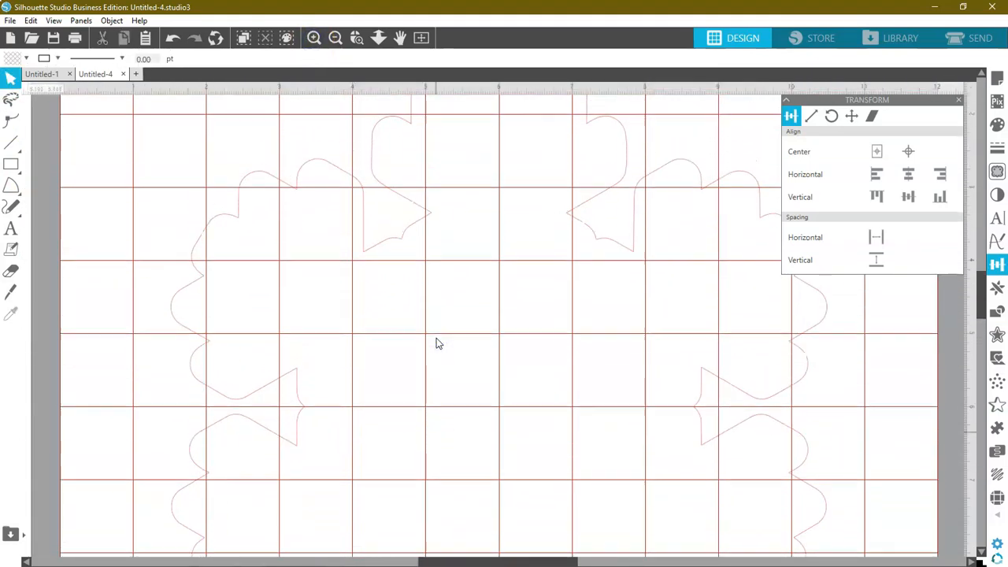
{"action": "left_click", "coordinate": [424, 306]}
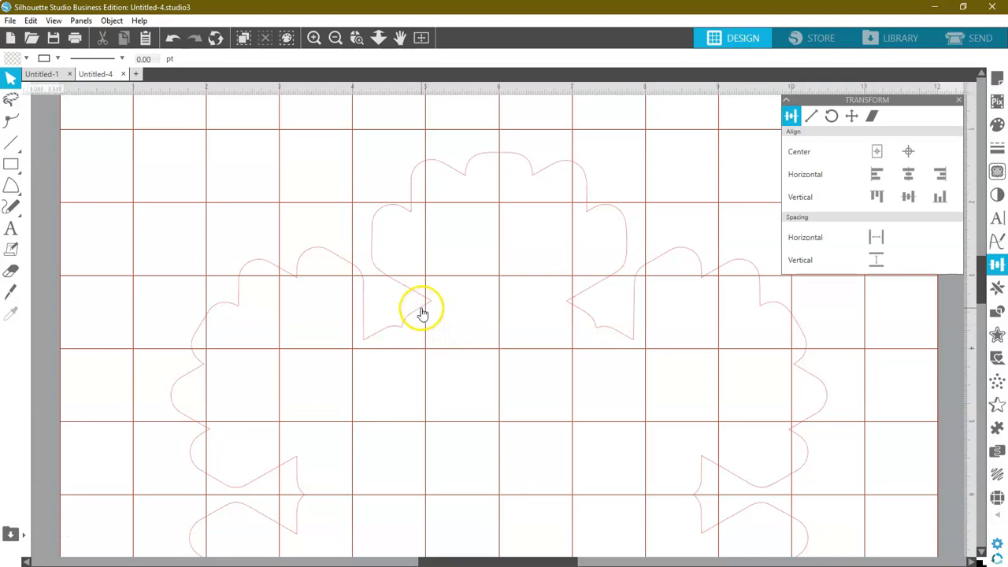
{"action": "left_click", "coordinate": [12, 122]}
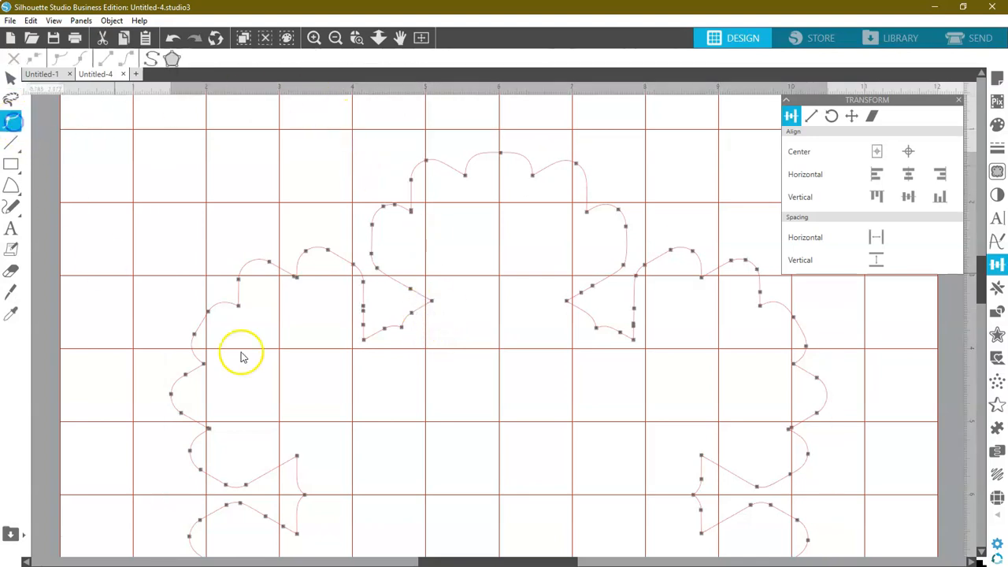
Delete the extra points on the inner edges of the outline's six triangular notches to leave straight-sided triangles
{"action": "left_click", "coordinate": [389, 332]}
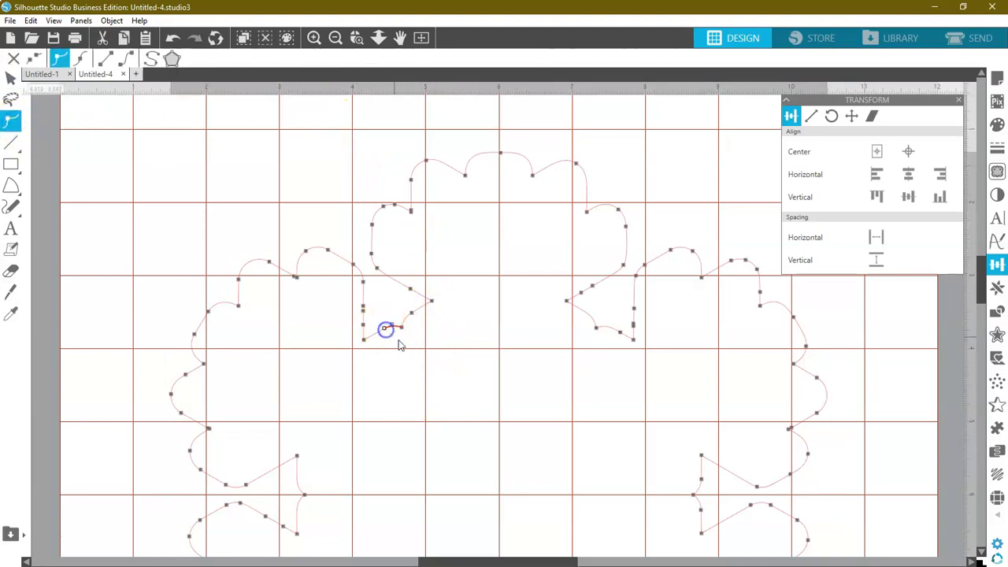
{"action": "left_click", "coordinate": [595, 324]}
{"action": "key", "text": "Delete"}
{"action": "left_click", "coordinate": [699, 481]}
{"action": "key", "text": "Delete"}
{"action": "scroll", "coordinate": [717, 504], "scroll_direction": "down", "scroll_amount": 3}
{"action": "left_click", "coordinate": [420, 463]}
{"action": "key", "text": "Delete"}
{"action": "left_click", "coordinate": [305, 274]}
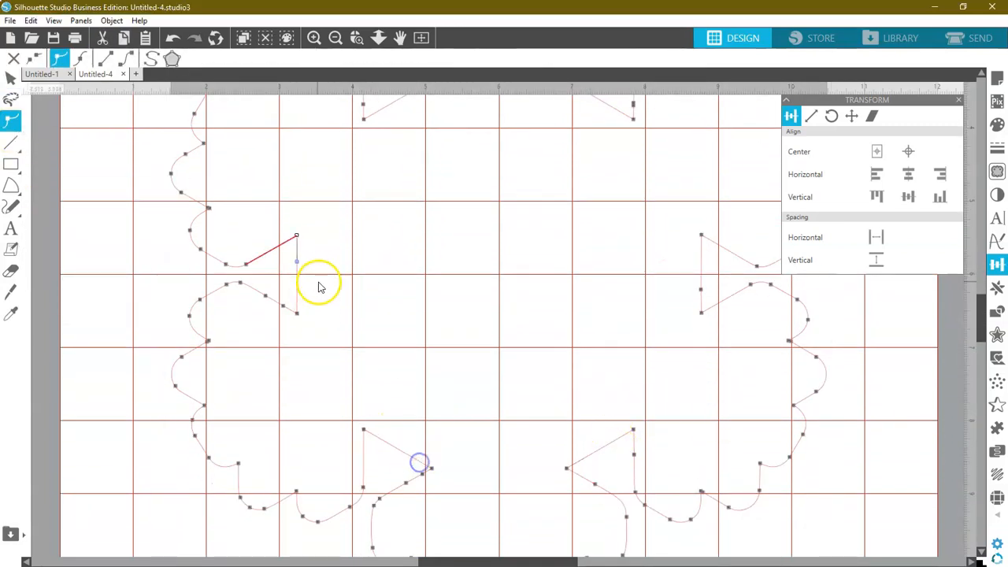
Move the black snowflake back over the cleaned outline and align both by their centres
{"action": "left_click", "coordinate": [421, 37]}
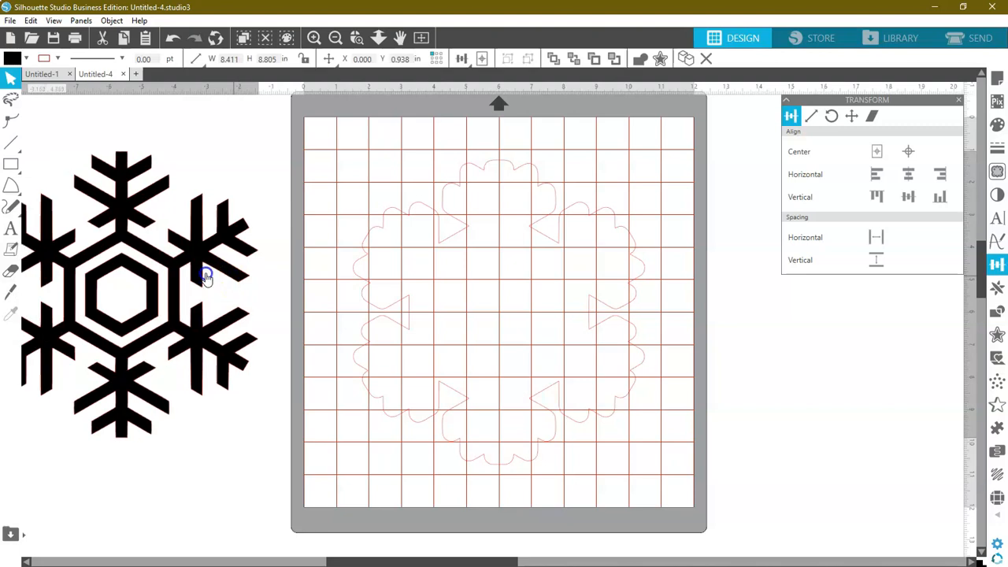
{"action": "left_click_drag", "start_coordinate": [205, 277], "coordinate": [603, 302]}
{"action": "left_click", "coordinate": [749, 387]}
{"action": "left_click", "coordinate": [554, 270]}
{"action": "left_click", "coordinate": [908, 151]}
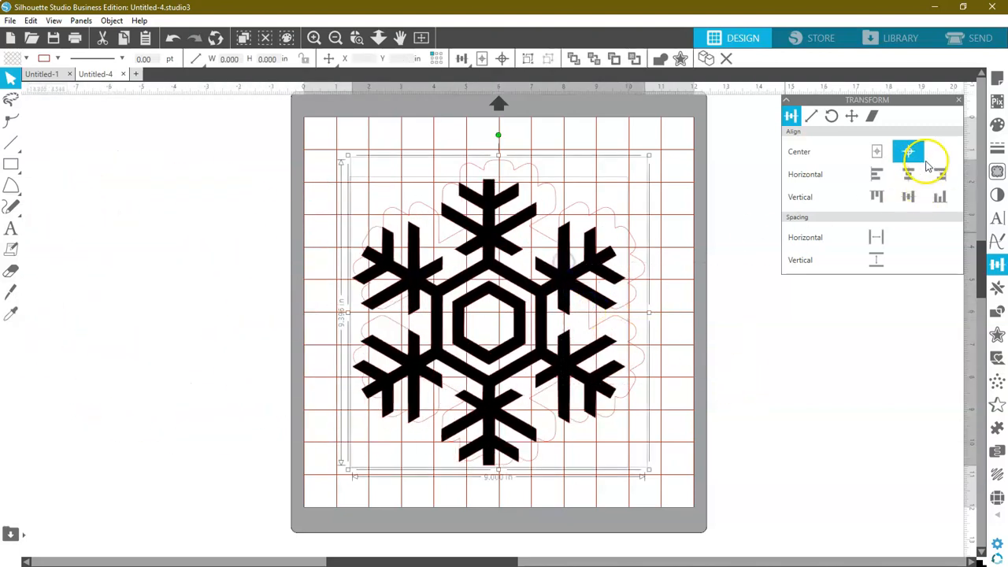
{"action": "left_click", "coordinate": [732, 360]}
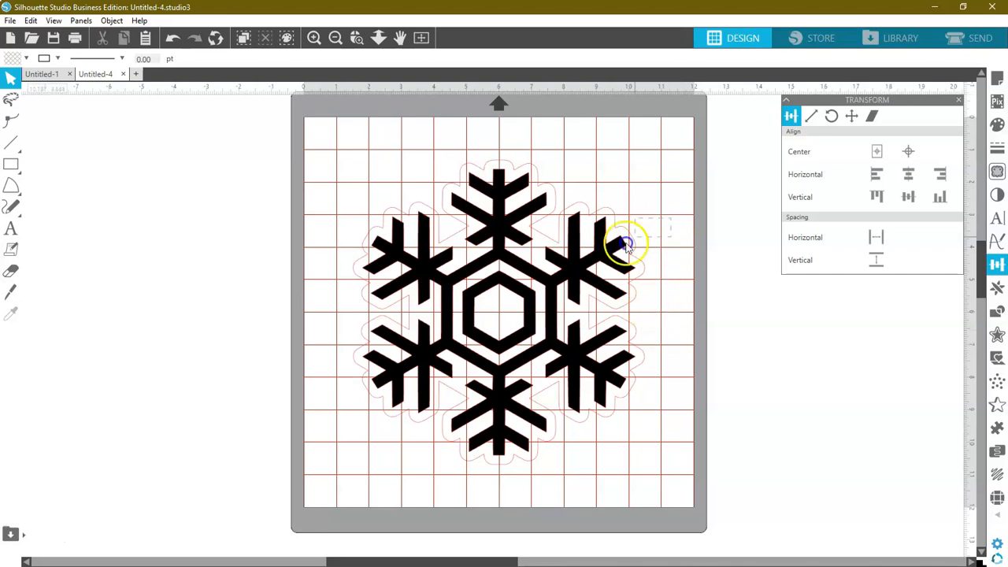
Group the black snowflake with its offset outline
{"action": "left_click", "coordinate": [590, 264]}
{"action": "right_click", "coordinate": [590, 263]}
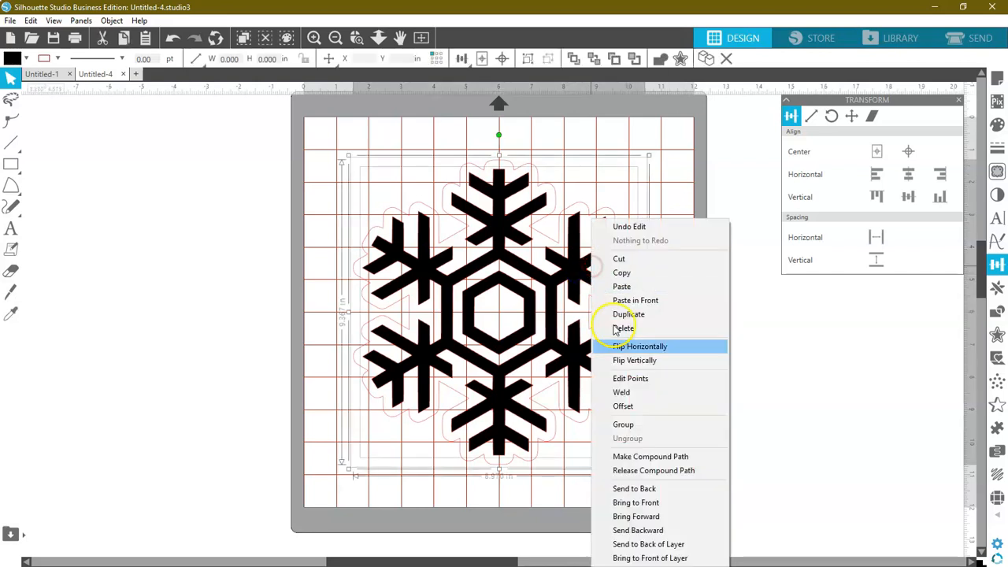
{"action": "left_click", "coordinate": [634, 425]}
{"action": "left_click", "coordinate": [686, 407]}
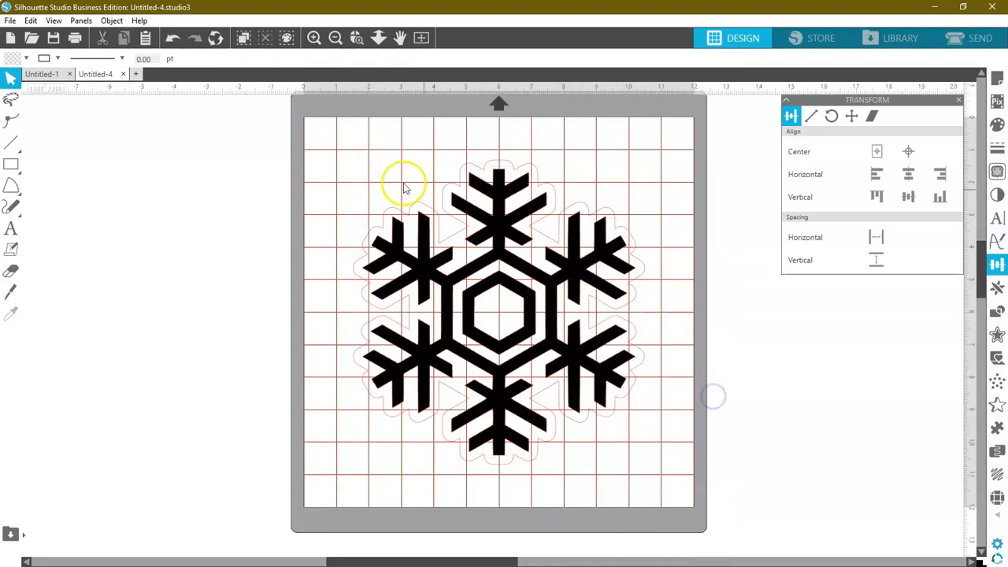
{"action": "left_click", "coordinate": [172, 37]}
{"action": "left_click", "coordinate": [175, 164]}
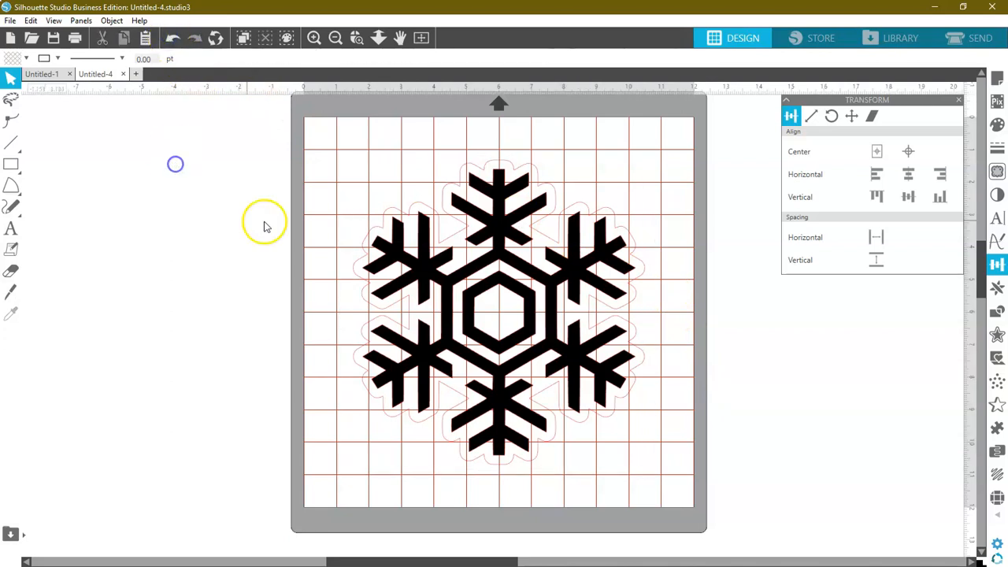
Remove the fill colour from the grouped snowflake and outline
{"action": "left_click", "coordinate": [420, 264]}
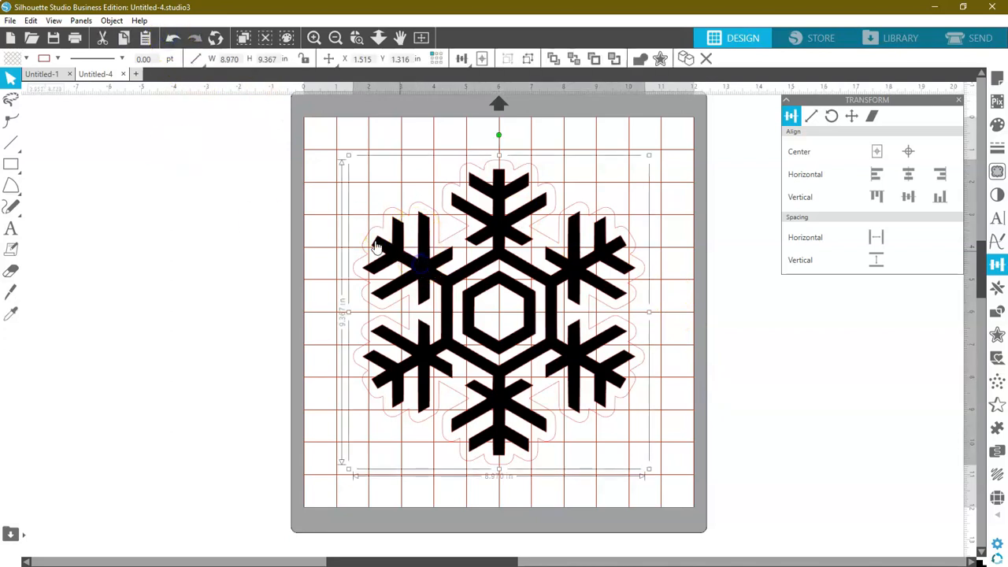
{"action": "left_click", "coordinate": [28, 60]}
{"action": "left_click", "coordinate": [106, 83]}
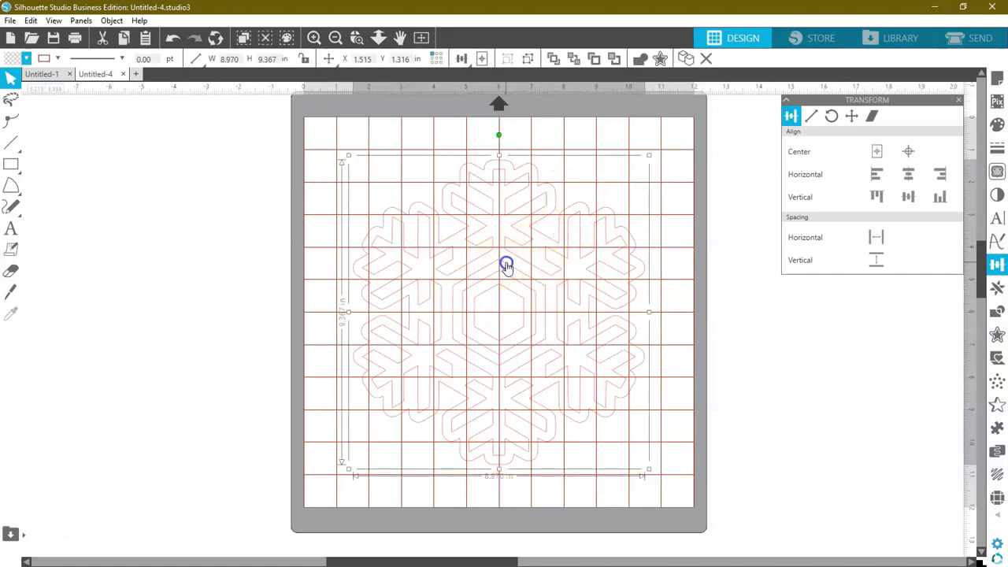
Nudge the unfilled design on the mat and ungroup the snowflake from its outline
{"action": "mouse_move", "coordinate": [507, 267]}
{"action": "left_mouse_down"}
{"action": "mouse_move", "coordinate": [178, 234]}
{"action": "mouse_move", "coordinate": [518, 276]}
{"action": "left_mouse_up"}
{"action": "right_click", "coordinate": [521, 275]}
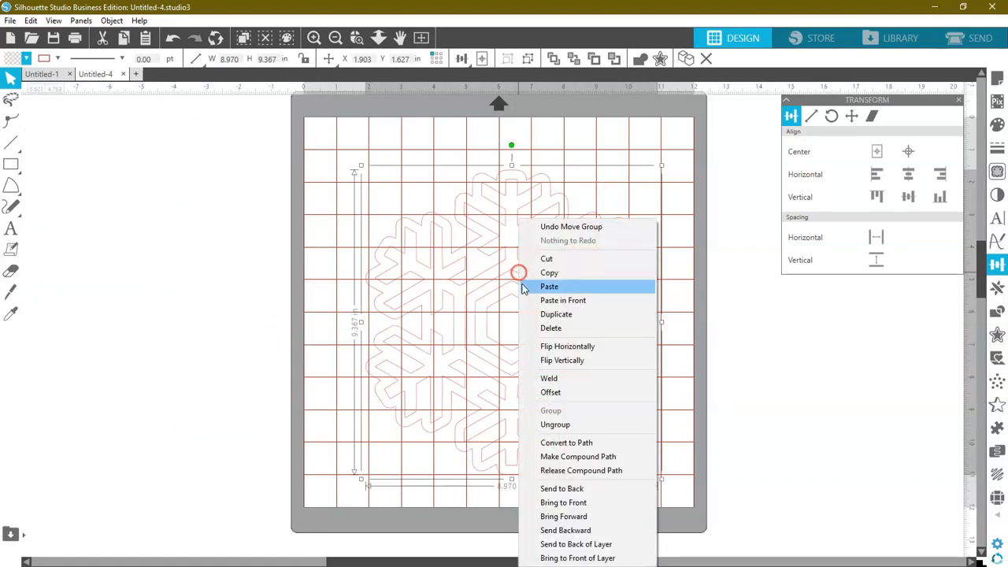
{"action": "left_click", "coordinate": [537, 426]}
{"action": "left_click", "coordinate": [777, 368]}
Move the snowflake away from its outline and set its line colour to blue
{"action": "left_click_drag", "start_coordinate": [536, 315], "coordinate": [241, 255]}
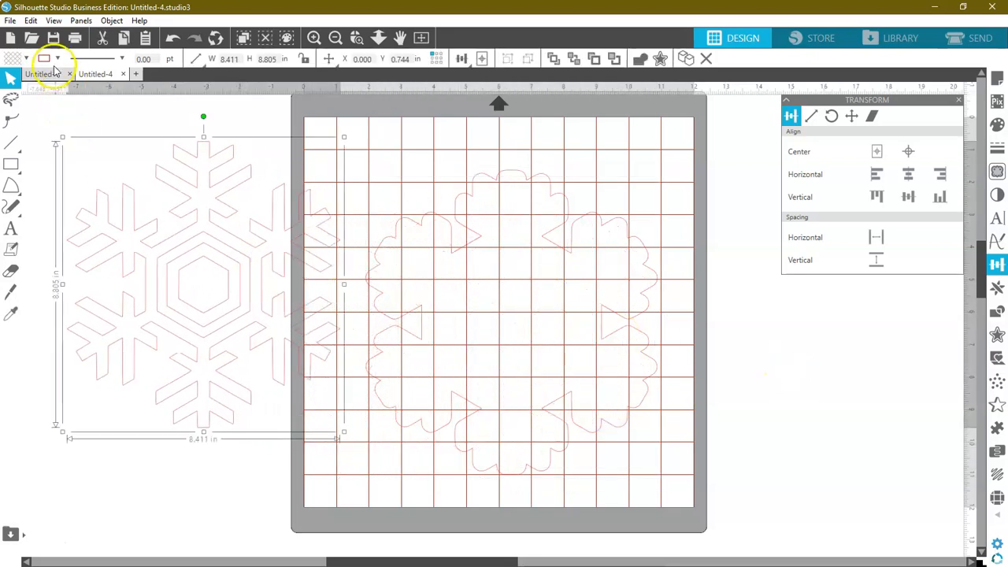
{"action": "left_click", "coordinate": [51, 58]}
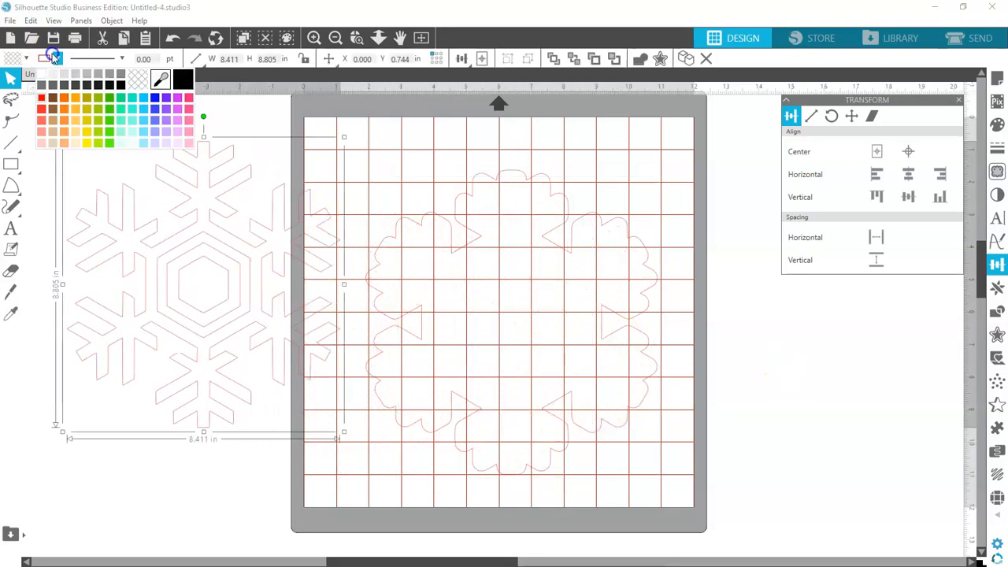
{"action": "left_click", "coordinate": [158, 98]}
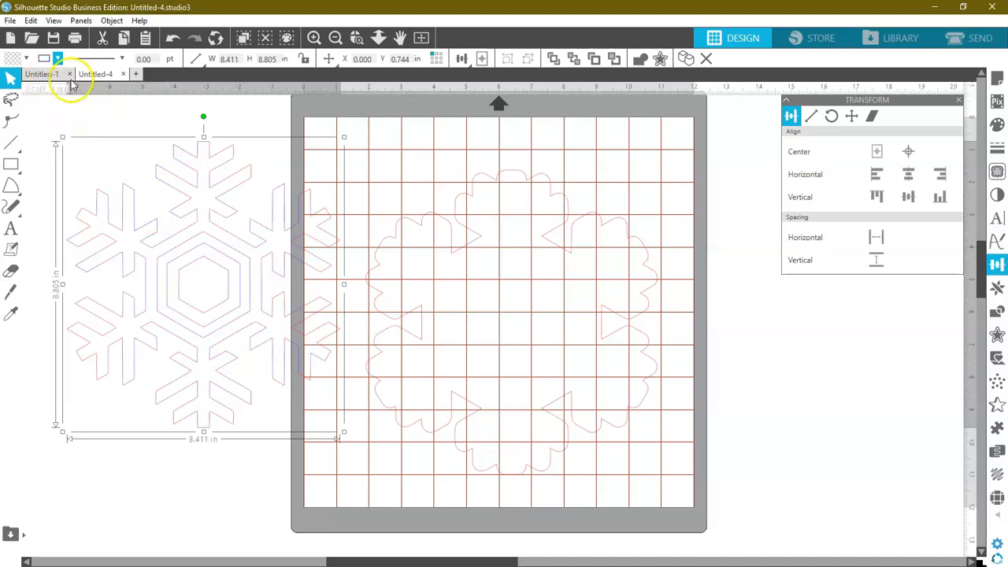
Move the blue-lined snowflake back onto the red outline and centre the two on each other
{"action": "left_click_drag", "start_coordinate": [289, 234], "coordinate": [577, 263]}
{"action": "left_click_drag", "start_coordinate": [675, 217], "coordinate": [618, 274]}
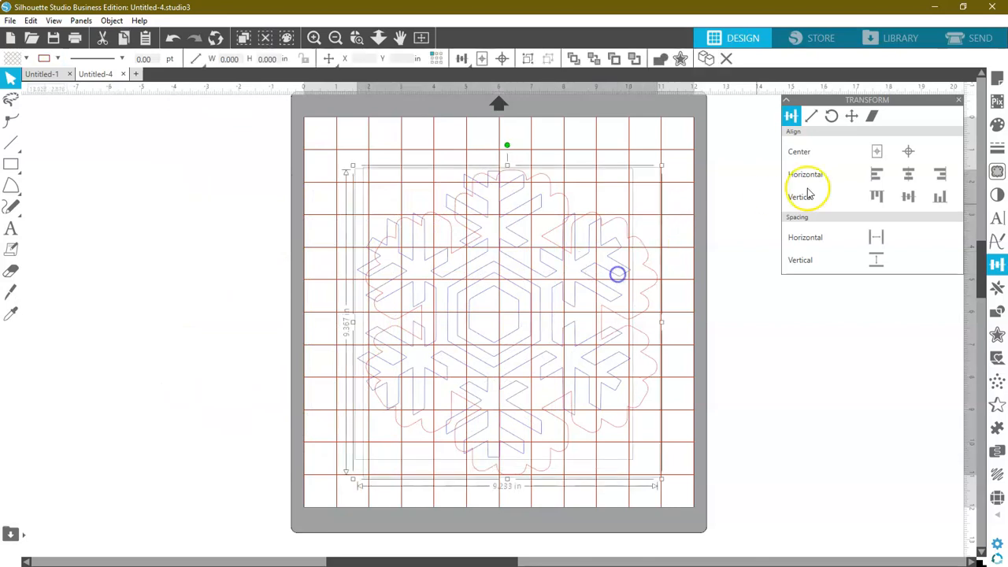
{"action": "left_click", "coordinate": [913, 160]}
{"action": "left_click", "coordinate": [680, 261]}
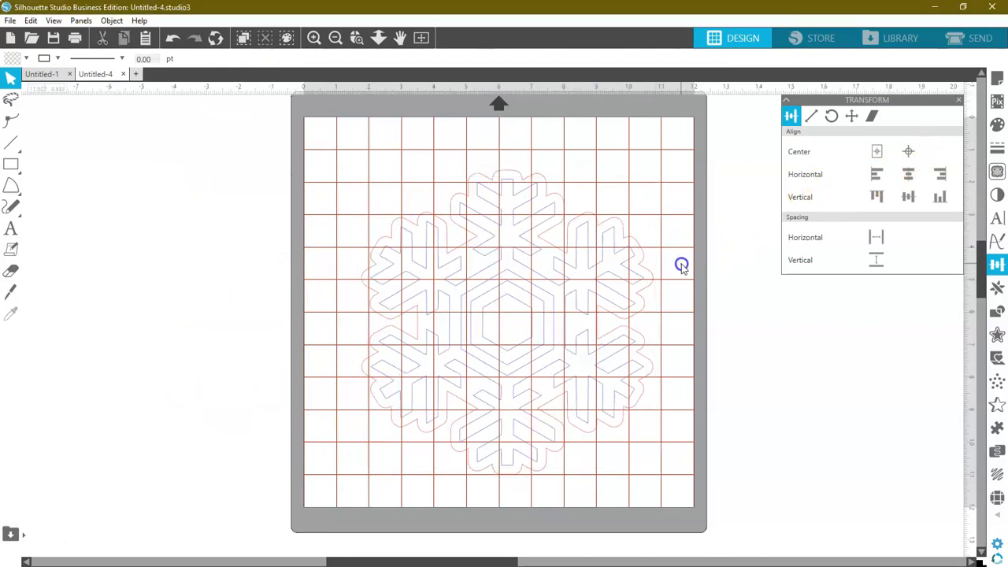
Fill the inner snowflake with blue
{"action": "left_click", "coordinate": [599, 290]}
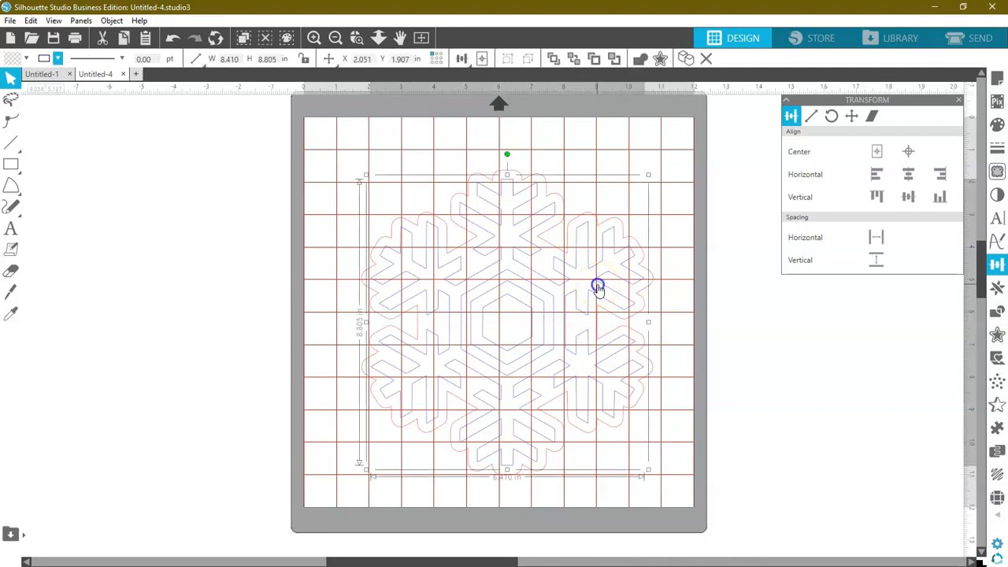
{"action": "left_click", "coordinate": [28, 60]}
{"action": "left_click", "coordinate": [122, 93]}
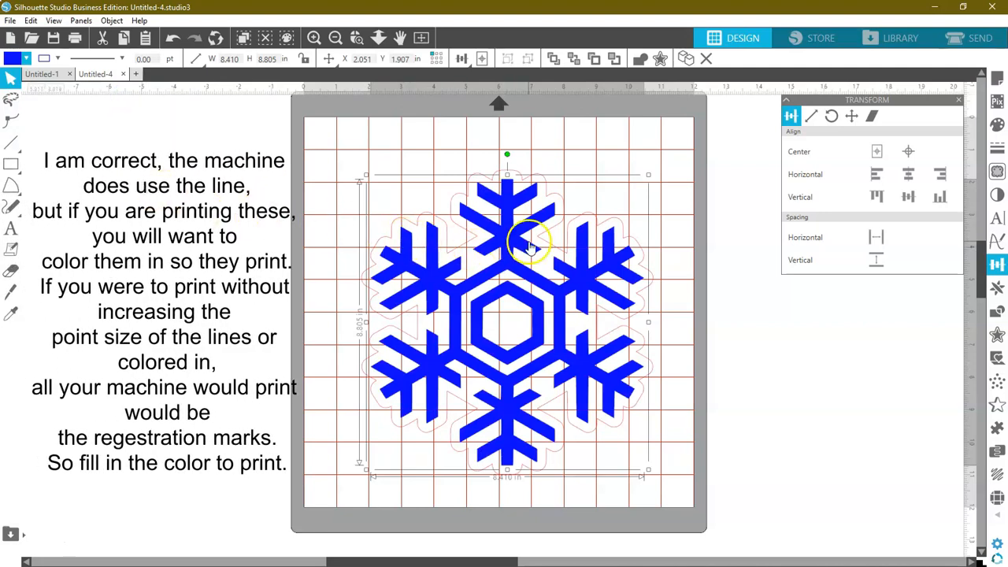
Group the blue snowflake with its outline, scale the group down to about 3.87 by 4.05 in and move it up the mat
{"action": "left_click", "coordinate": [690, 174]}
{"action": "left_click", "coordinate": [647, 235]}
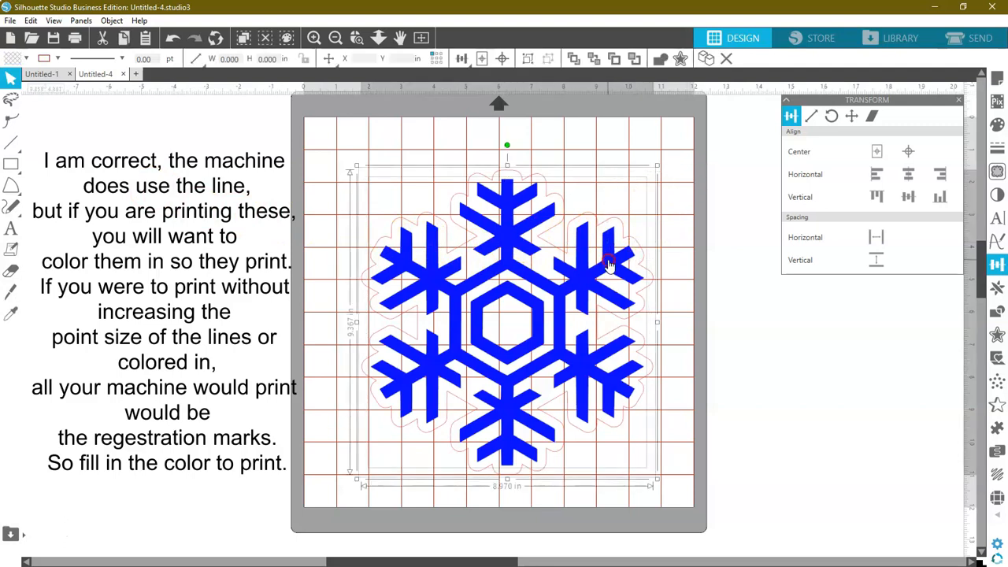
{"action": "right_click", "coordinate": [610, 260]}
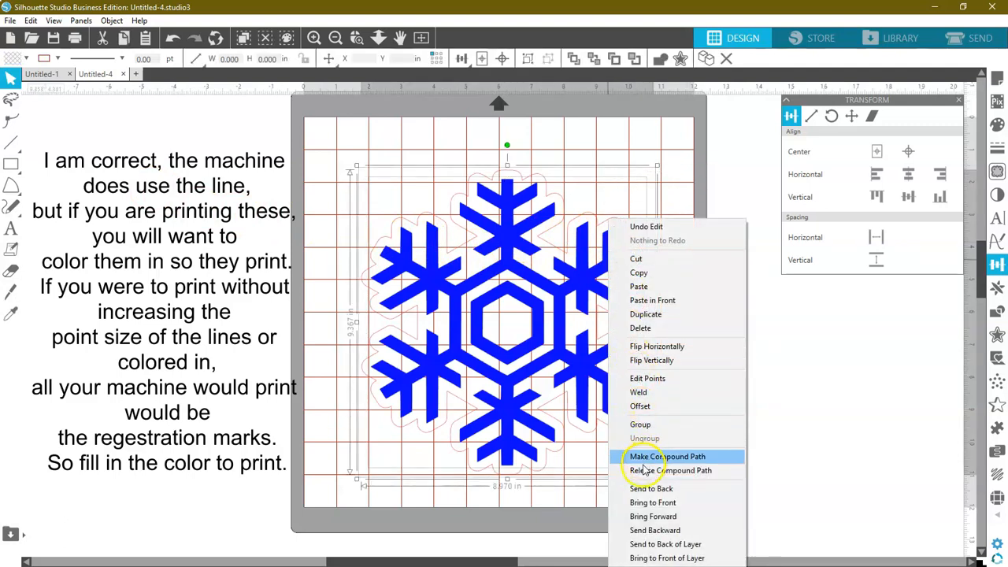
{"action": "left_click", "coordinate": [641, 426]}
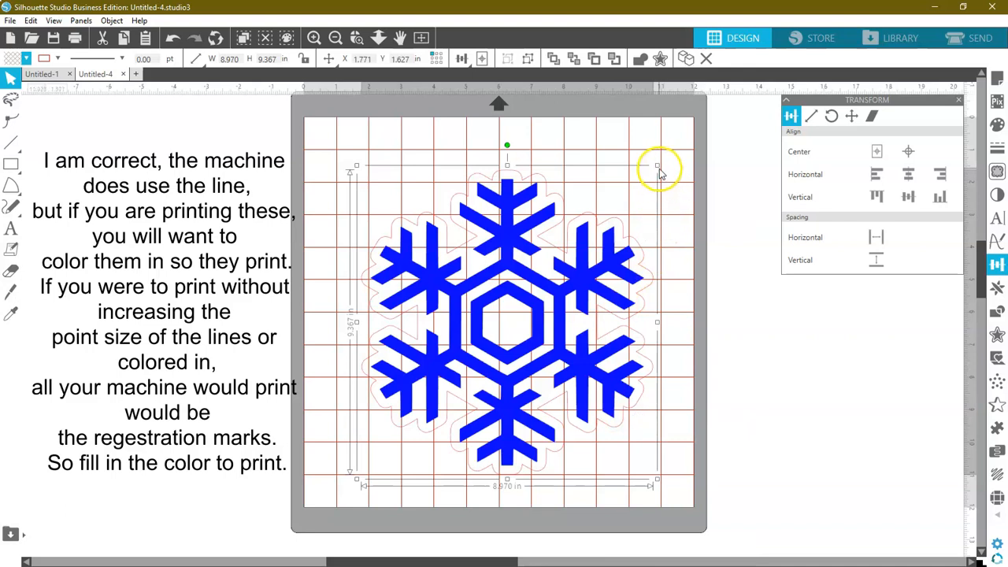
{"action": "left_click_drag", "start_coordinate": [659, 167], "coordinate": [468, 317]}
{"action": "left_click_drag", "start_coordinate": [480, 385], "coordinate": [483, 272]}
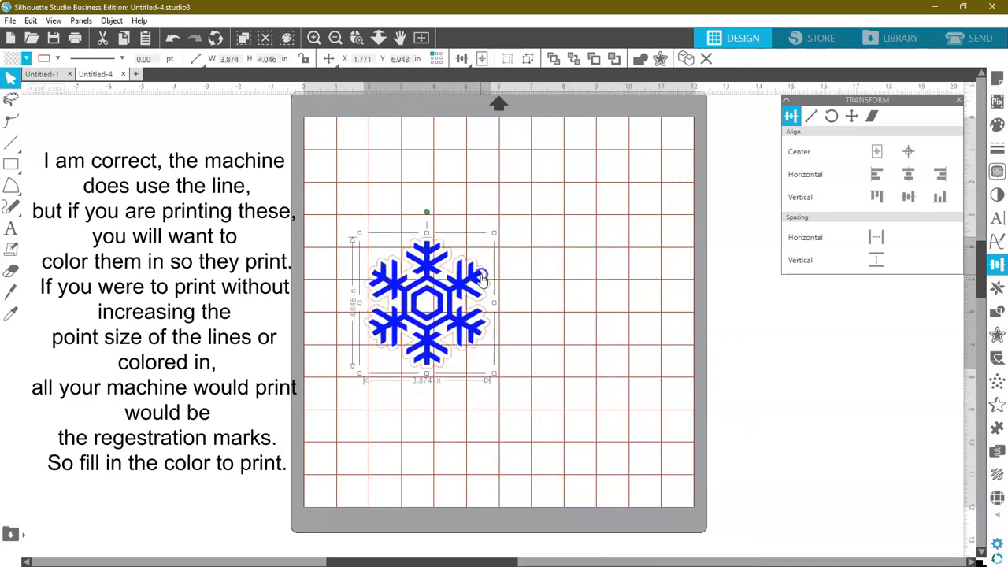
Turn on Type 1 registration marks for the page
{"action": "left_click", "coordinate": [998, 77]}
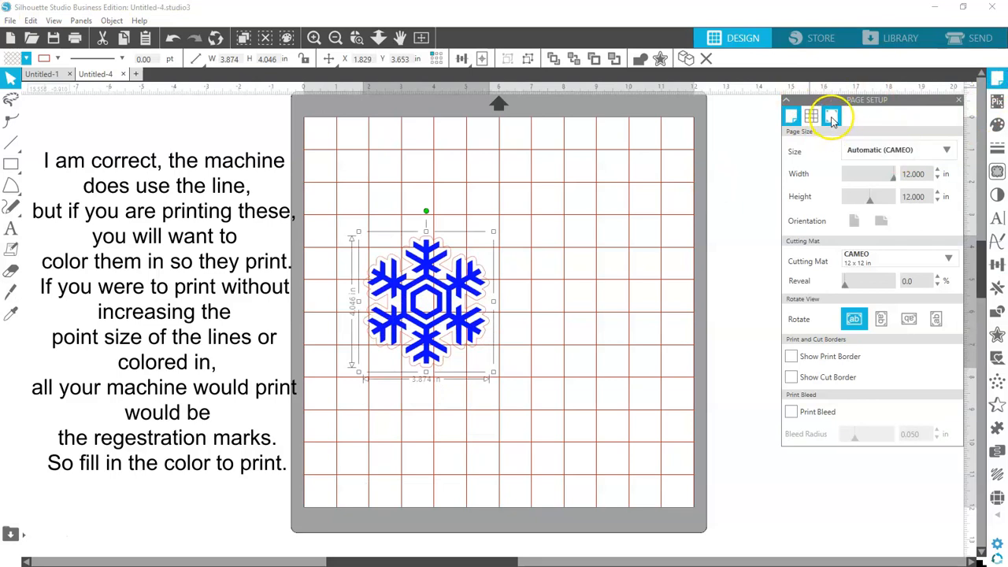
{"action": "left_click", "coordinate": [833, 118]}
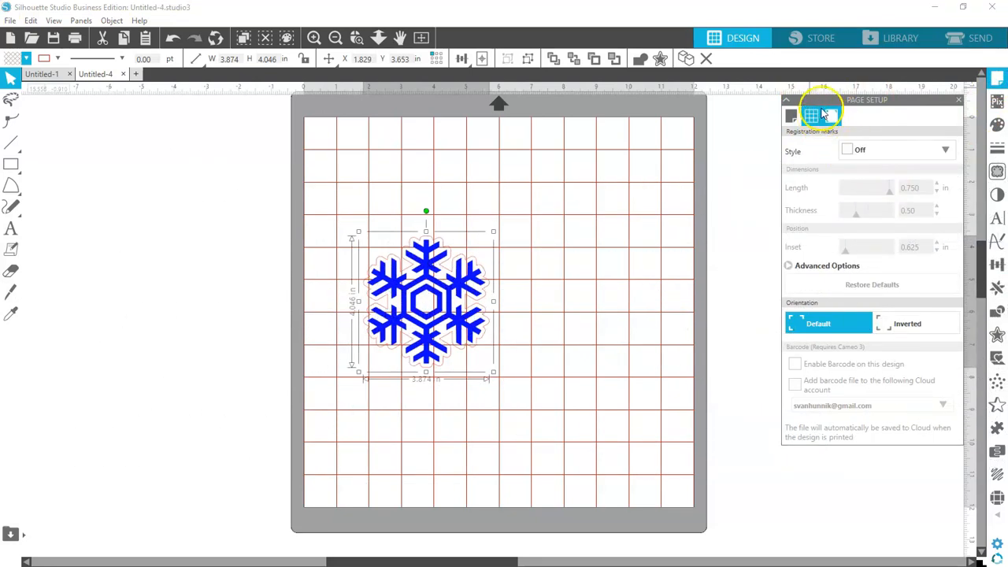
{"action": "left_click", "coordinate": [946, 150]}
{"action": "left_click", "coordinate": [873, 192]}
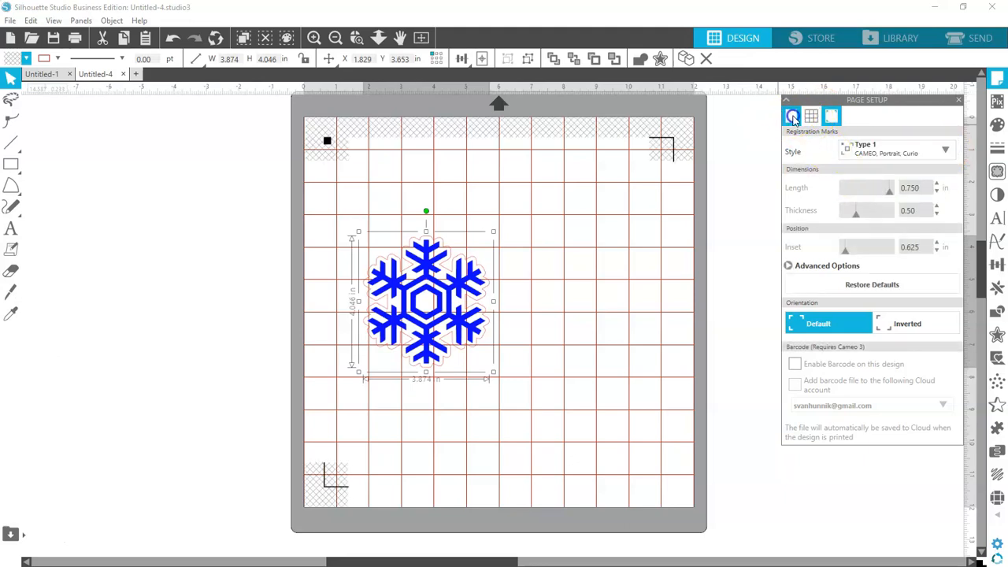
Set the page size to Current Printer with portrait orientation
{"action": "left_click", "coordinate": [792, 117]}
{"action": "left_click", "coordinate": [945, 150]}
{"action": "left_click", "coordinate": [874, 217]}
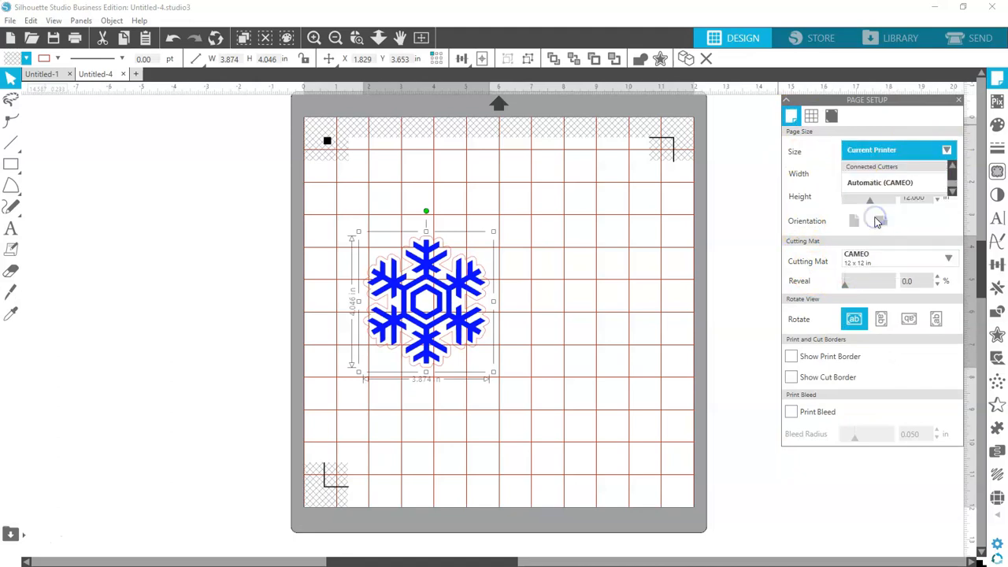
{"action": "left_click", "coordinate": [855, 221]}
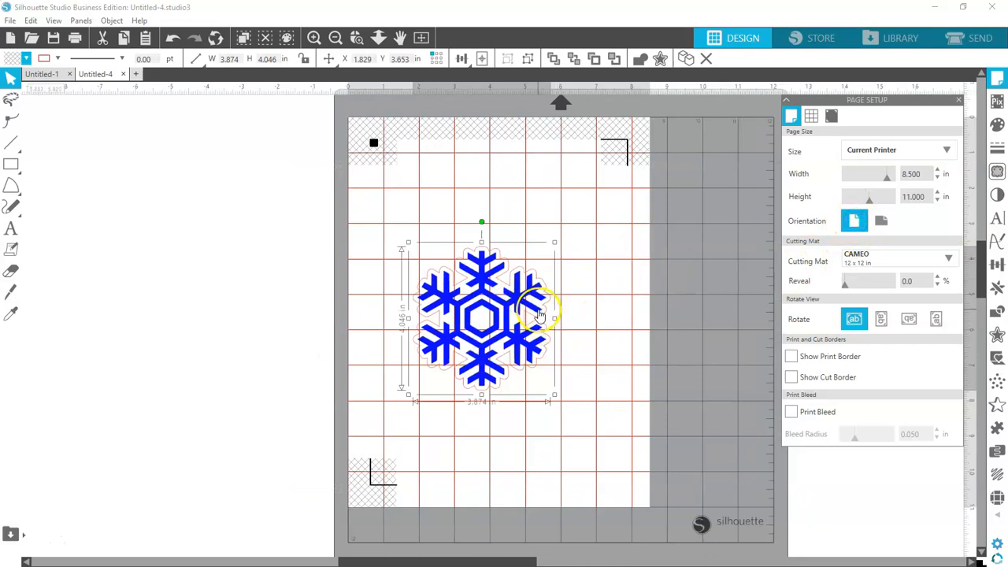
Set the registration marks' thickness to 1.00 and their inset to 0.394 in
{"action": "left_click", "coordinate": [833, 117]}
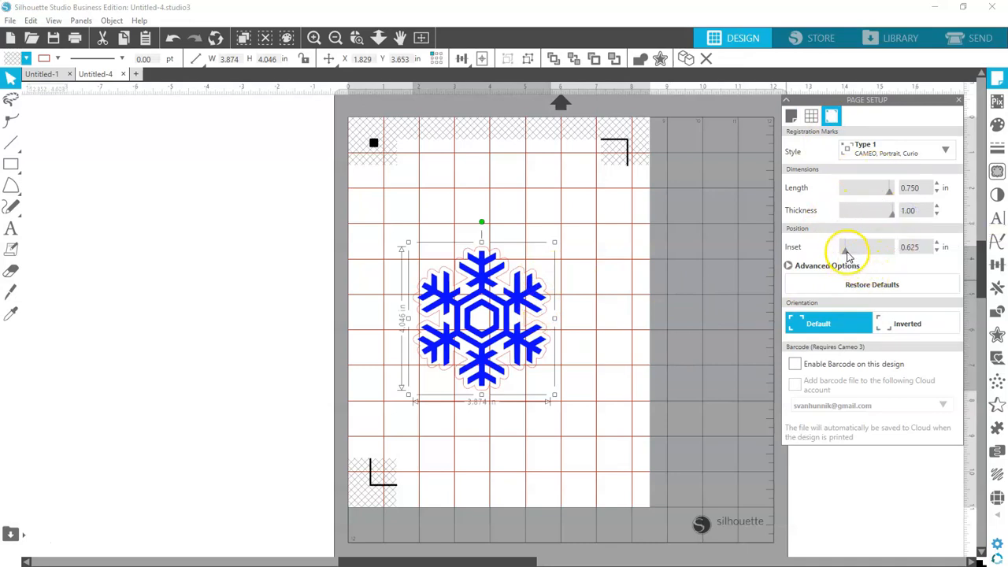
{"action": "left_click_drag", "start_coordinate": [846, 251], "coordinate": [824, 251]}
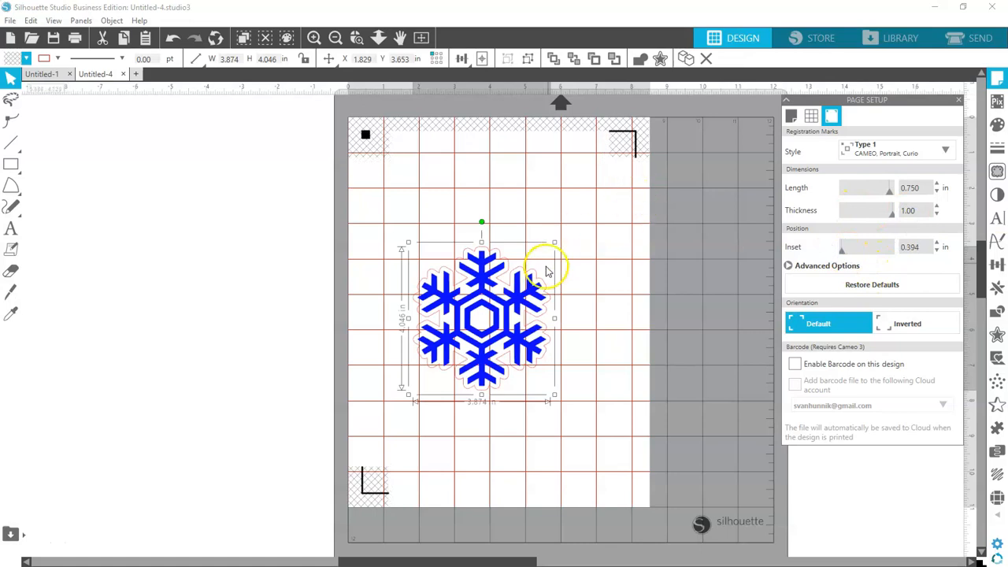
Scale the snowflake group down to about 2.64 by 2.75 in and place it near the page's upper-left registration mark
{"action": "left_click_drag", "start_coordinate": [509, 339], "coordinate": [510, 258]}
{"action": "left_click_drag", "start_coordinate": [551, 311], "coordinate": [482, 210]}
{"action": "right_click", "coordinate": [482, 210]}
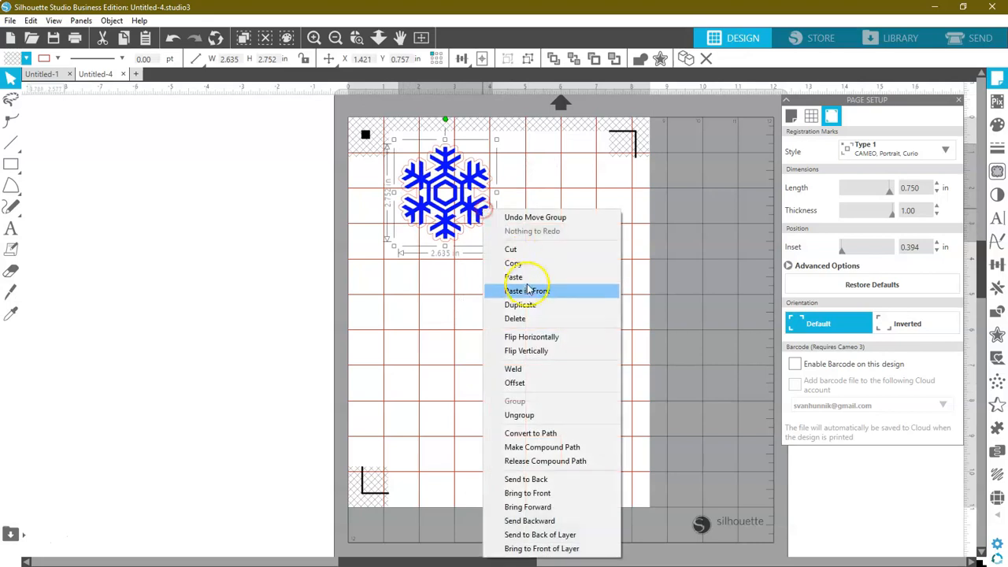
Replicate the snowflake group into a row of four and duplicate the row above
{"action": "left_click", "coordinate": [998, 287]}
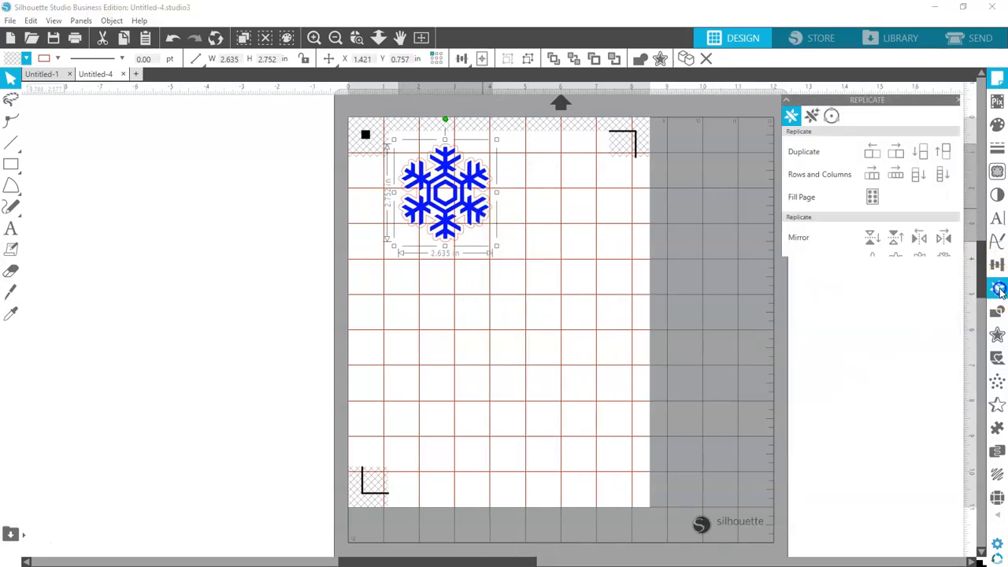
{"action": "left_click", "coordinate": [898, 178]}
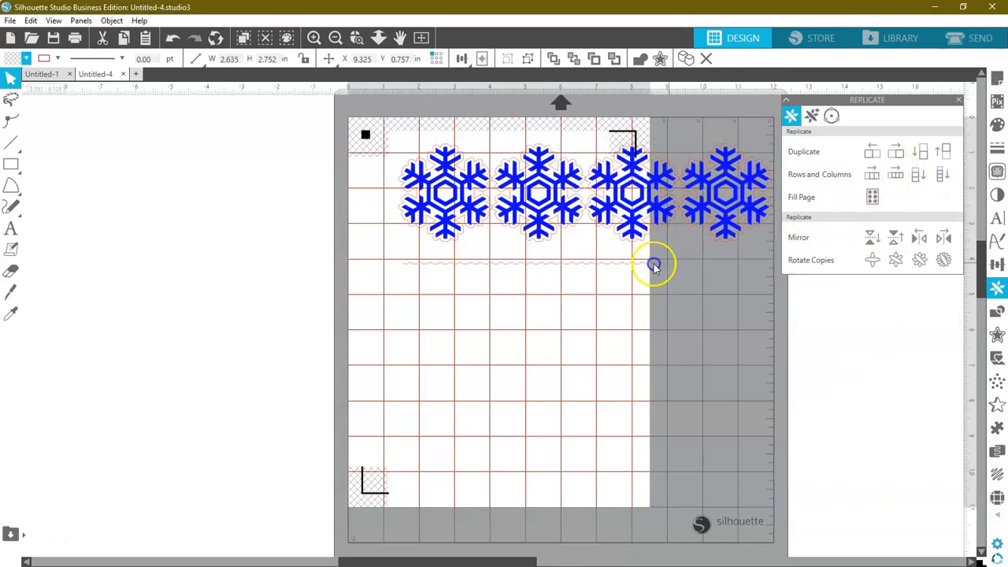
{"action": "left_click", "coordinate": [943, 151]}
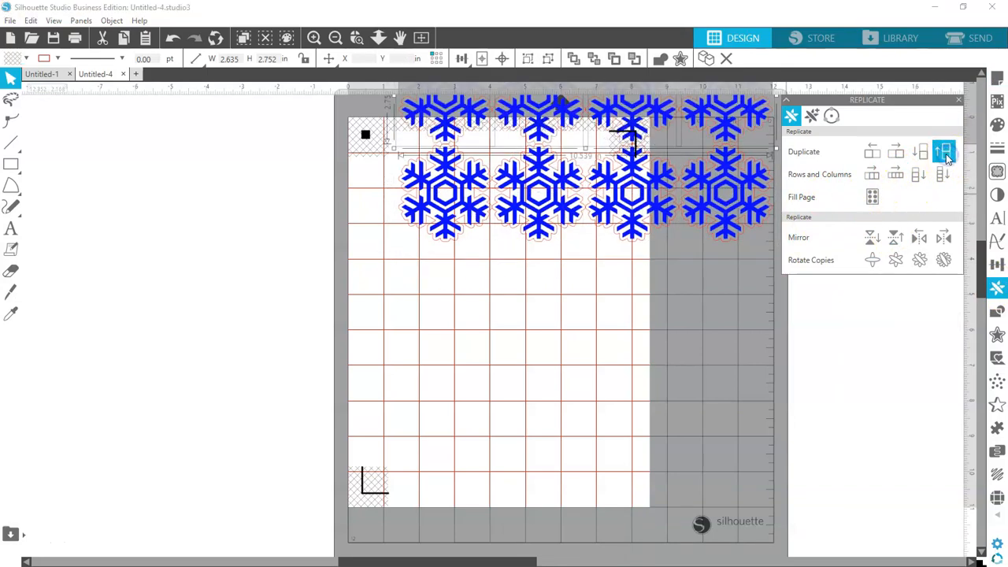
Spread the overlapping snowflake copies apart across the page and mat so each can be handled separately
{"action": "left_click_drag", "start_coordinate": [700, 220], "coordinate": [654, 361]}
{"action": "left_click", "coordinate": [667, 430]}
{"action": "left_click_drag", "start_coordinate": [685, 258], "coordinate": [727, 227]}
{"action": "left_click_drag", "start_coordinate": [591, 247], "coordinate": [654, 223]}
{"action": "left_click_drag", "start_coordinate": [646, 372], "coordinate": [744, 385]}
{"action": "left_click_drag", "start_coordinate": [469, 330], "coordinate": [575, 375]}
{"action": "left_click_drag", "start_coordinate": [550, 350], "coordinate": [623, 413]}
{"action": "left_click_drag", "start_coordinate": [482, 237], "coordinate": [525, 267]}
{"action": "left_click_drag", "start_coordinate": [390, 236], "coordinate": [449, 217]}
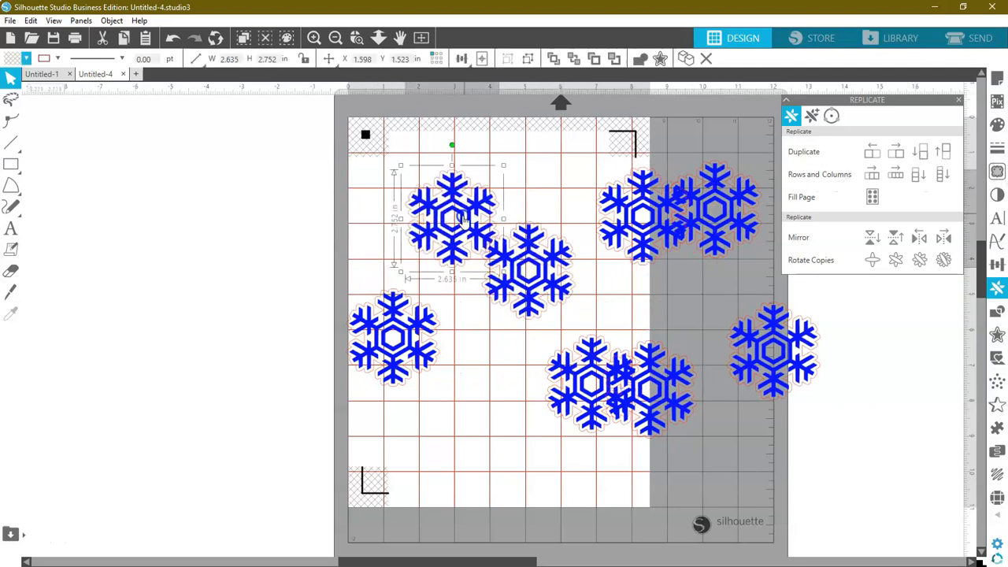
Shrink the upper-left snowflake and enlarge its neighbour to about 3.03 by 3.16 in, placing both near the page's top edge
{"action": "left_click_drag", "start_coordinate": [504, 166], "coordinate": [471, 200]}
{"action": "left_click_drag", "start_coordinate": [433, 242], "coordinate": [429, 184]}
{"action": "left_click", "coordinate": [516, 245]}
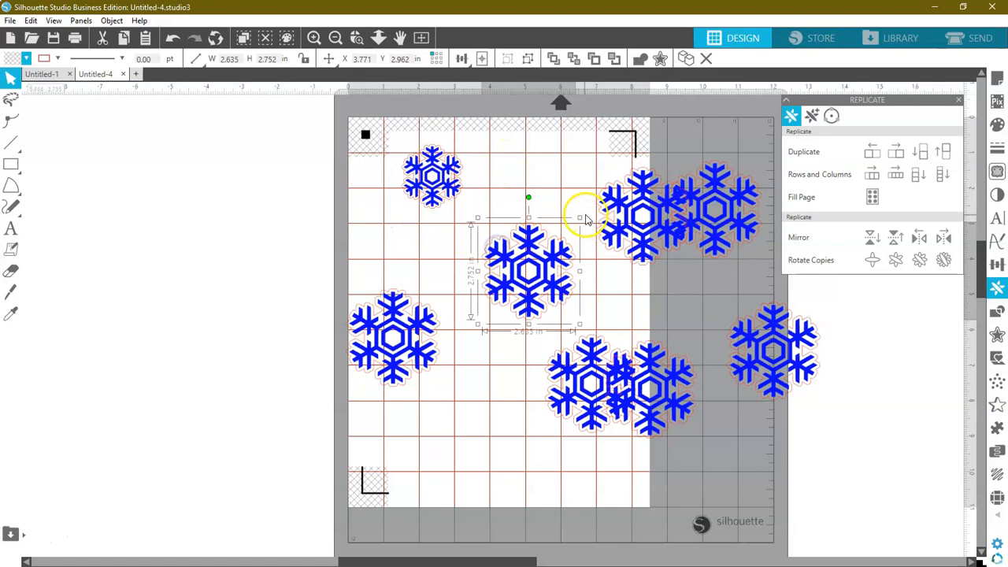
{"action": "left_click_drag", "start_coordinate": [580, 219], "coordinate": [591, 202]}
{"action": "left_click_drag", "start_coordinate": [515, 265], "coordinate": [506, 205]}
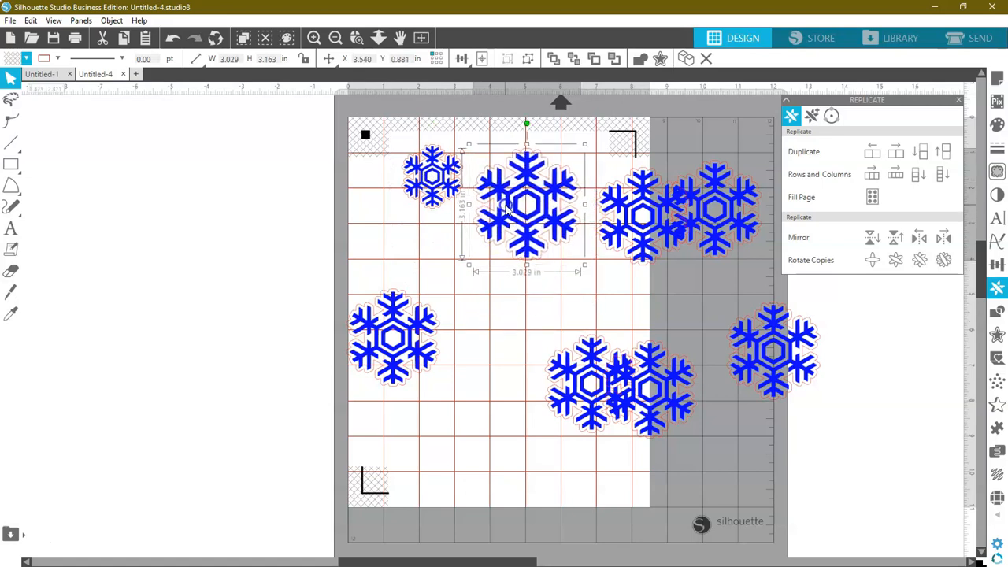
Scale two more snowflakes to about 2.07 by 2.16 in and 1.29 by 1.35 in, and stack them down the page's left side
{"action": "left_click_drag", "start_coordinate": [396, 347], "coordinate": [398, 344]}
{"action": "left_click_drag", "start_coordinate": [446, 281], "coordinate": [430, 304]}
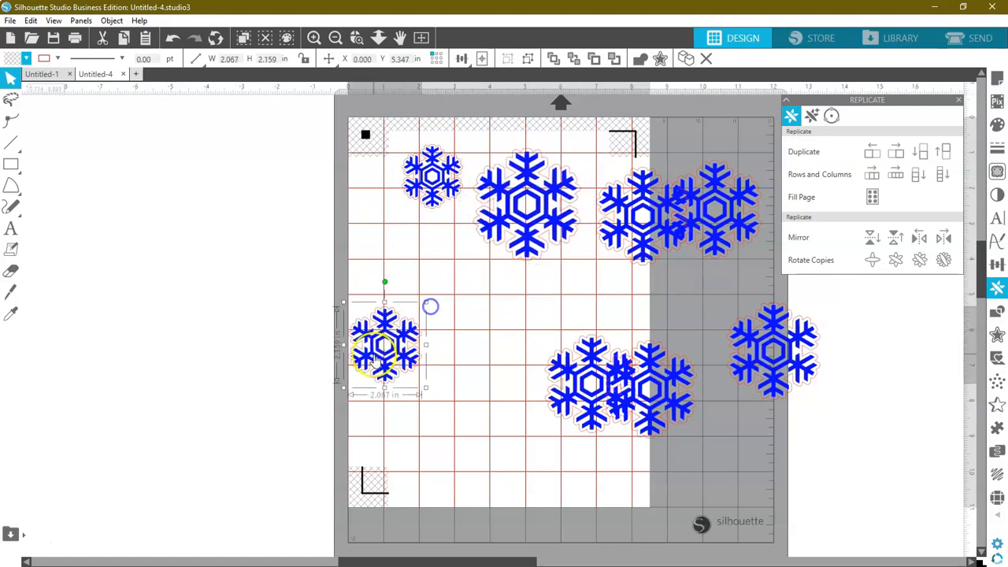
{"action": "left_click_drag", "start_coordinate": [384, 359], "coordinate": [426, 293]}
{"action": "left_click_drag", "start_coordinate": [547, 391], "coordinate": [432, 410]}
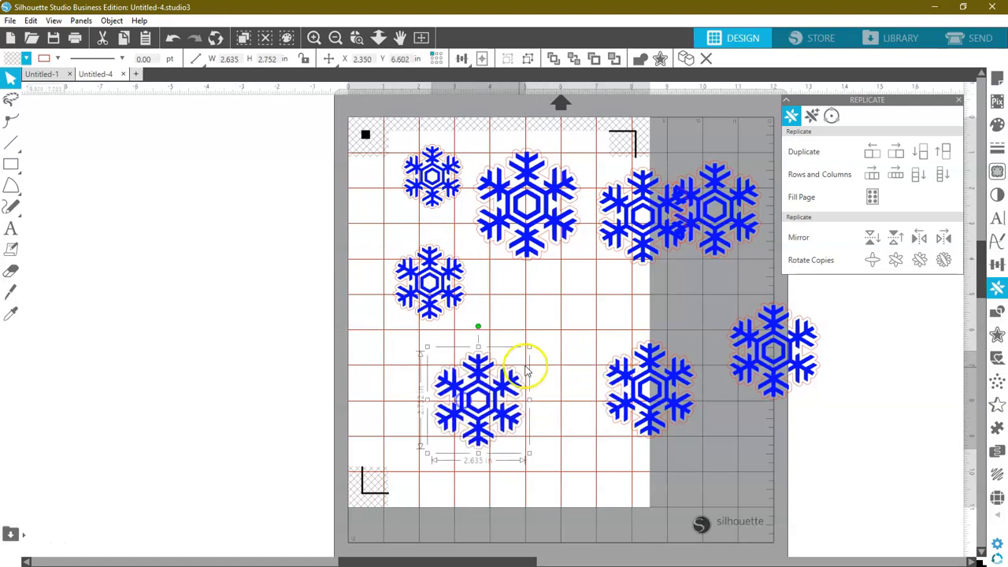
{"action": "left_click_drag", "start_coordinate": [529, 348], "coordinate": [404, 364]}
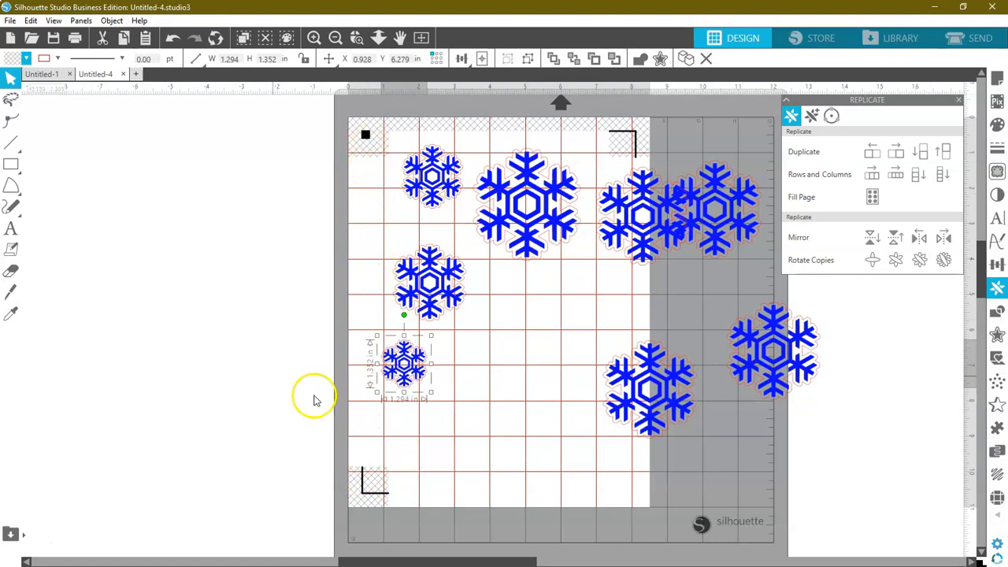
{"action": "left_click", "coordinate": [12, 147]}
{"action": "left_click", "coordinate": [32, 143]}
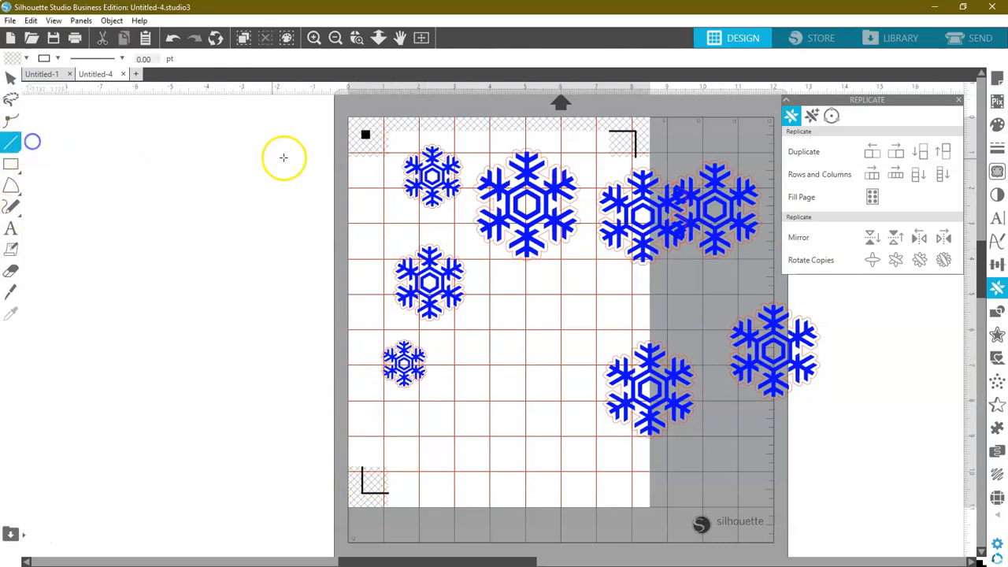
{"action": "left_click_drag", "start_coordinate": [370, 127], "coordinate": [261, 355]}
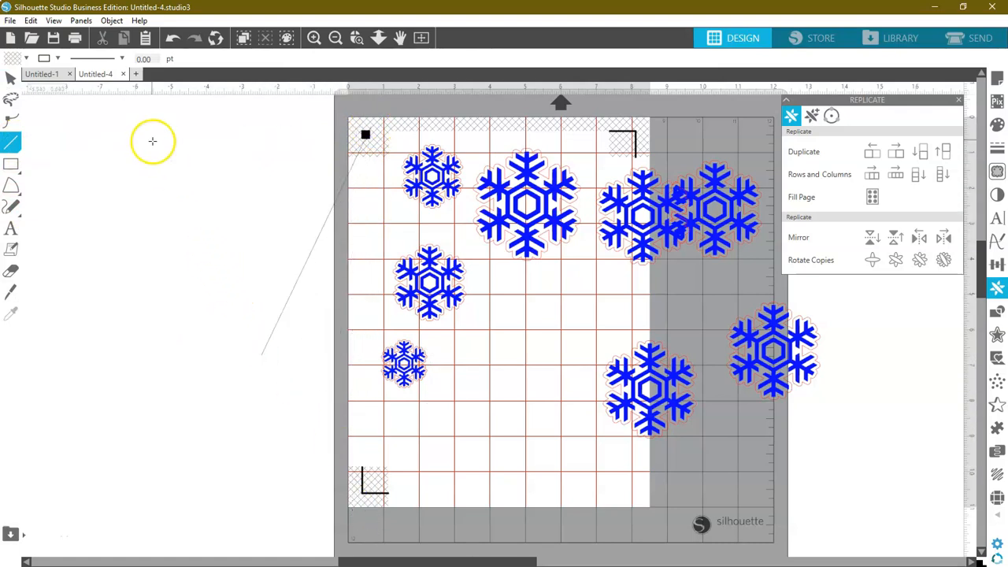
{"action": "left_click", "coordinate": [175, 39]}
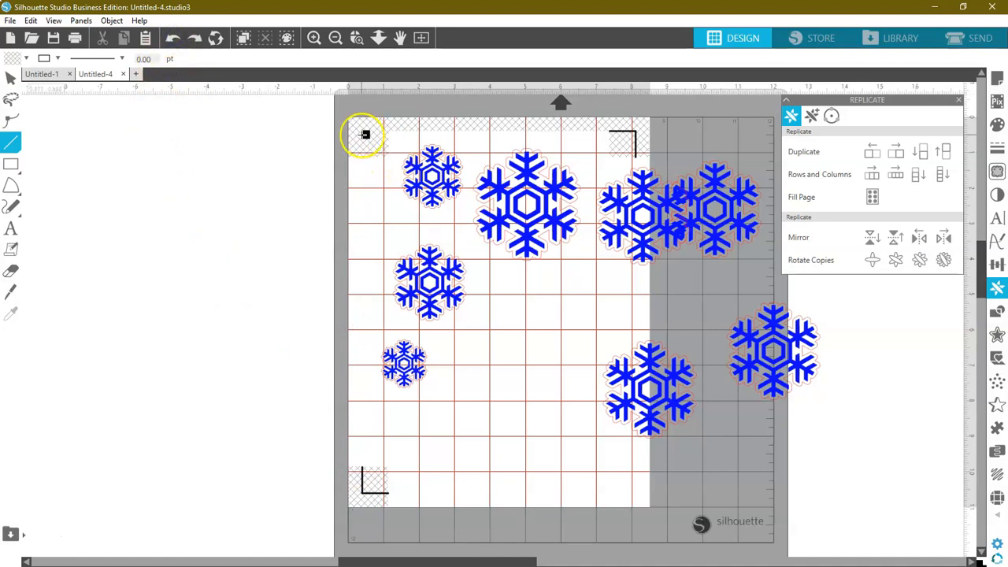
Try marking the cut limits with straight lines along the left and bottom registration marks, and remove the lines
{"action": "mouse_move", "coordinate": [360, 129]}
{"action": "left_mouse_down"}
{"action": "mouse_move", "coordinate": [378, 513]}
{"action": "mouse_move", "coordinate": [361, 524]}
{"action": "mouse_move", "coordinate": [650, 491]}
{"action": "left_mouse_up"}
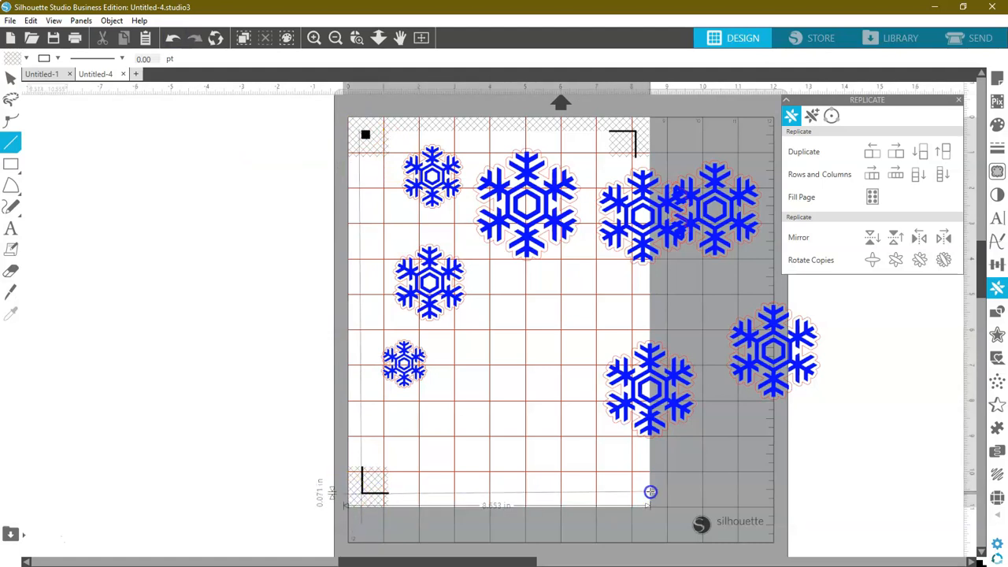
{"action": "left_click", "coordinate": [651, 491]}
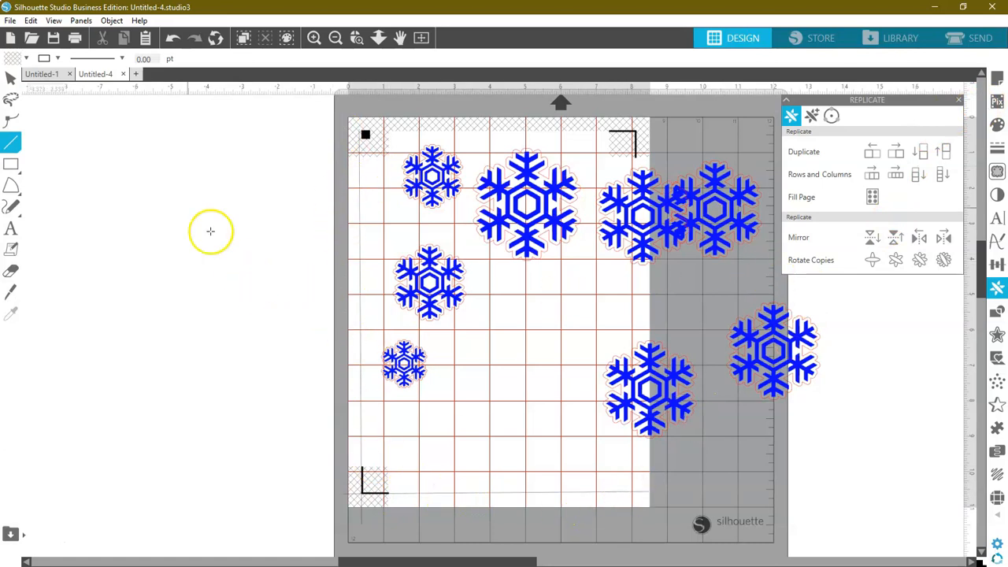
{"action": "left_click", "coordinate": [12, 81]}
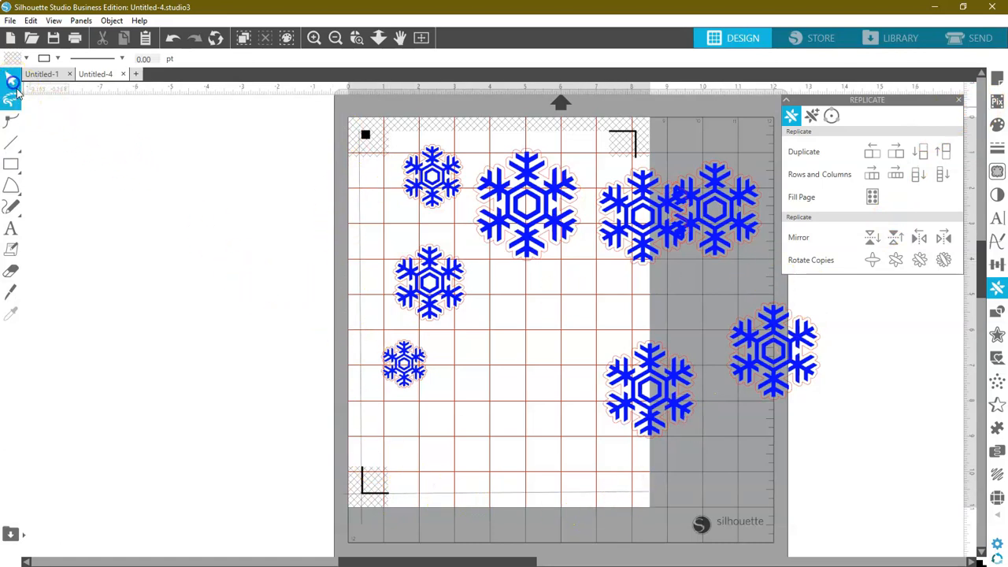
{"action": "left_click", "coordinate": [391, 498]}
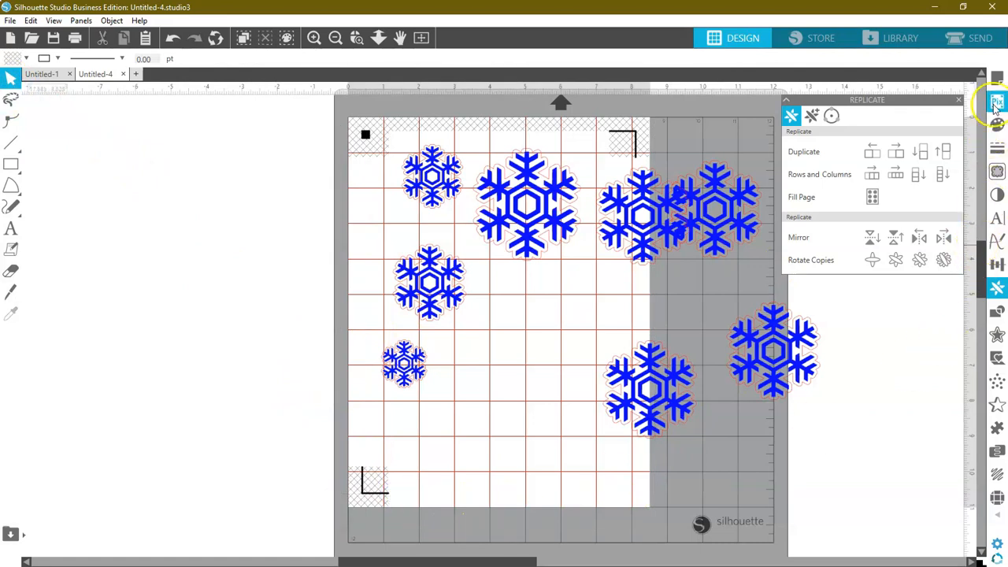
Show both the print border and the cut border on the page
{"action": "left_click", "coordinate": [997, 81]}
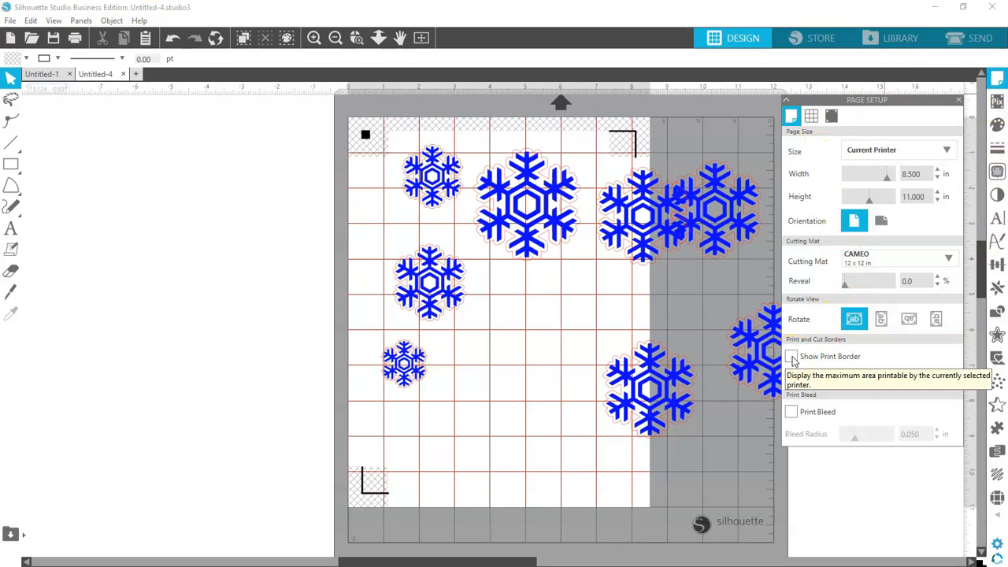
{"action": "left_click", "coordinate": [792, 357]}
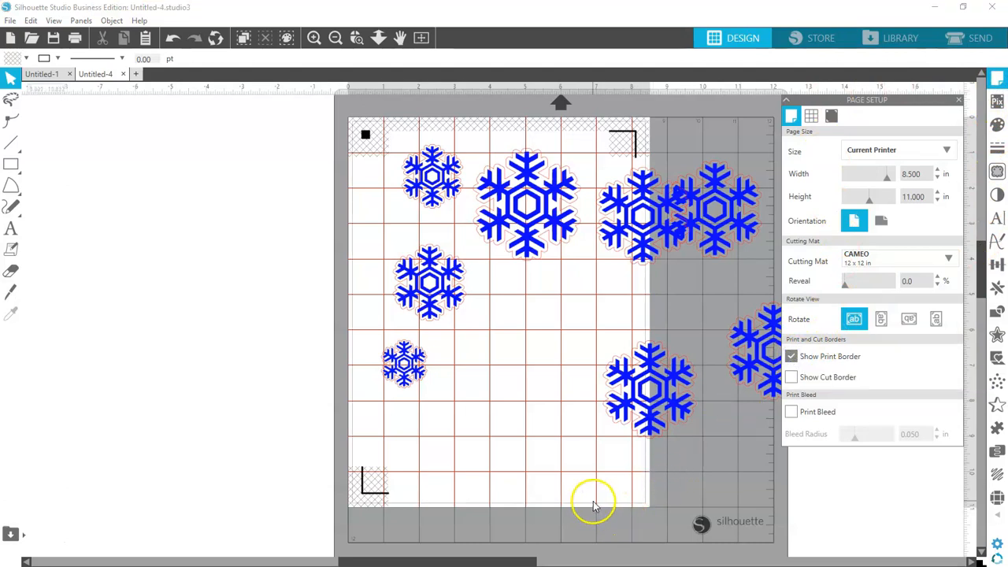
{"action": "left_click", "coordinate": [792, 379]}
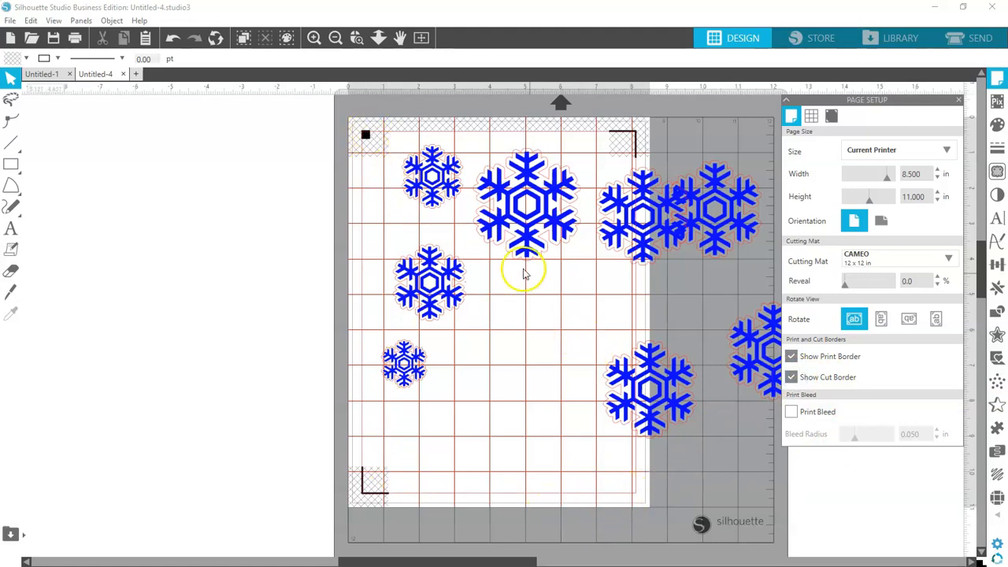
Arrange the larger snowflakes closely inside the cut border, bringing in the copies lying off the page
{"action": "left_click_drag", "start_coordinate": [433, 188], "coordinate": [408, 184]}
{"action": "left_click_drag", "start_coordinate": [429, 282], "coordinate": [410, 251]}
{"action": "left_click_drag", "start_coordinate": [497, 223], "coordinate": [479, 219]}
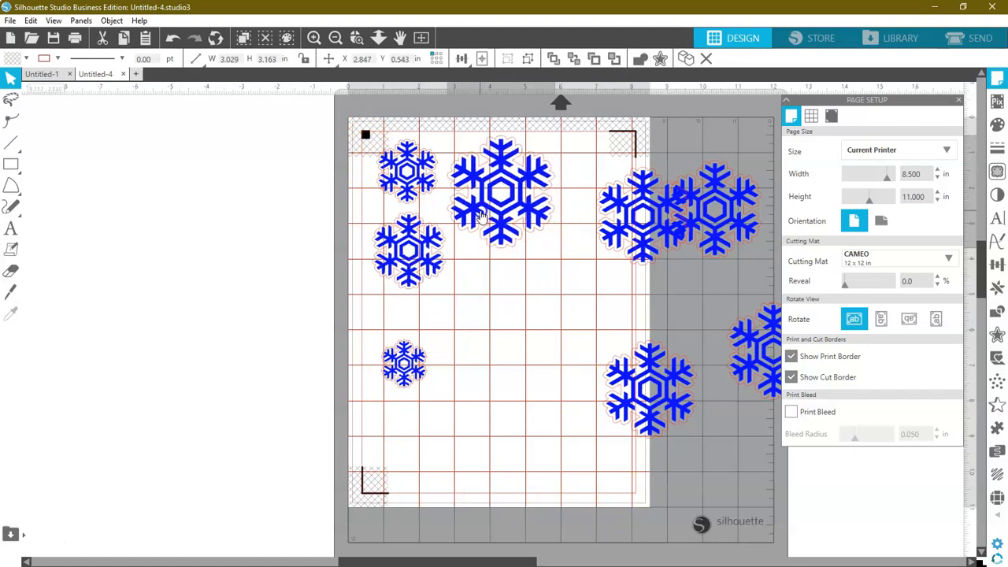
{"action": "left_click_drag", "start_coordinate": [640, 221], "coordinate": [572, 280]}
{"action": "left_click_drag", "start_coordinate": [639, 388], "coordinate": [470, 309]}
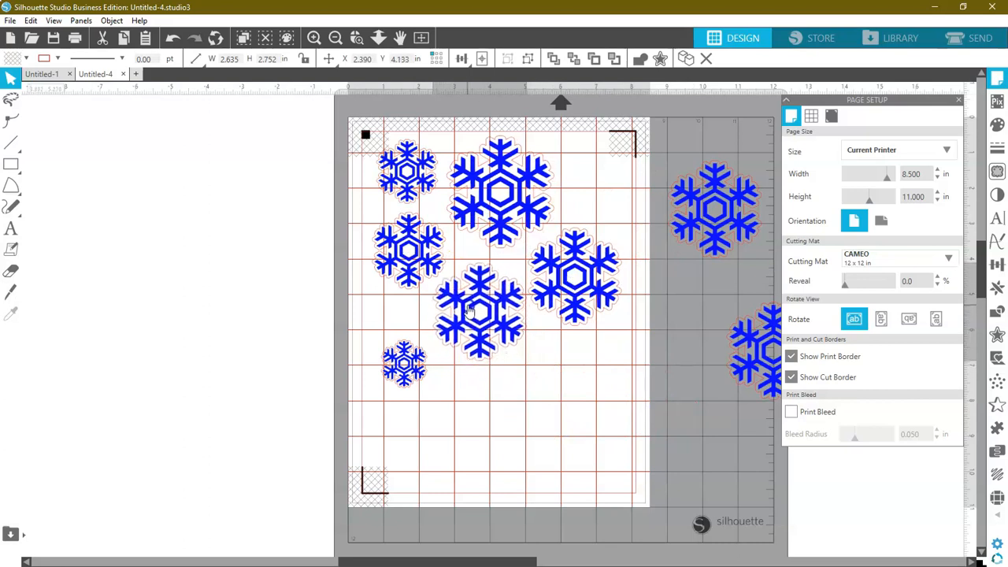
{"action": "left_click_drag", "start_coordinate": [704, 222], "coordinate": [546, 398]}
{"action": "left_click_drag", "start_coordinate": [754, 378], "coordinate": [445, 457]}
Duplicate the smallest snowflake twice and fit the copies into the gap below the upper-right registration mark
{"action": "right_click", "coordinate": [408, 370]}
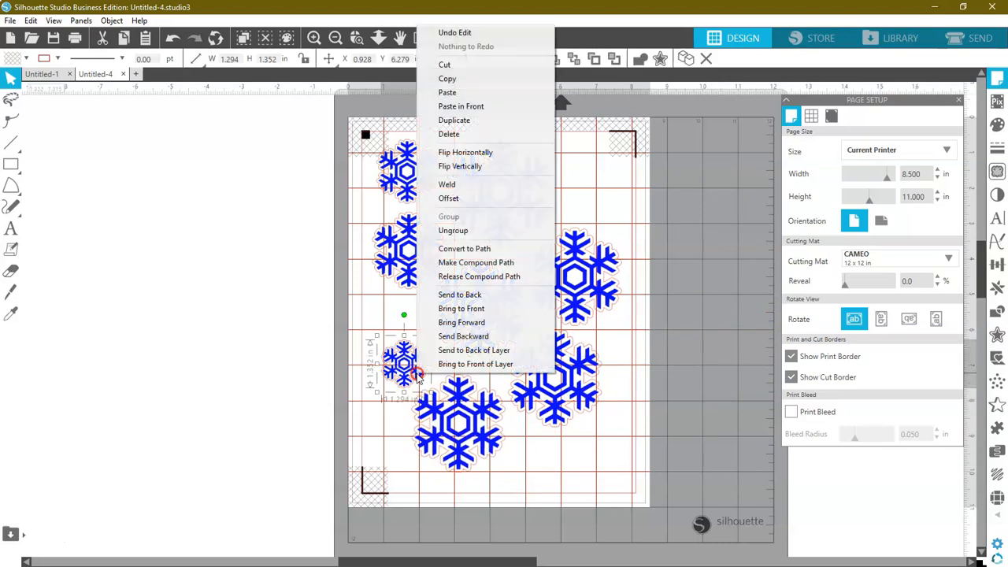
{"action": "left_click", "coordinate": [445, 106]}
{"action": "left_click_drag", "start_coordinate": [426, 367], "coordinate": [601, 168]}
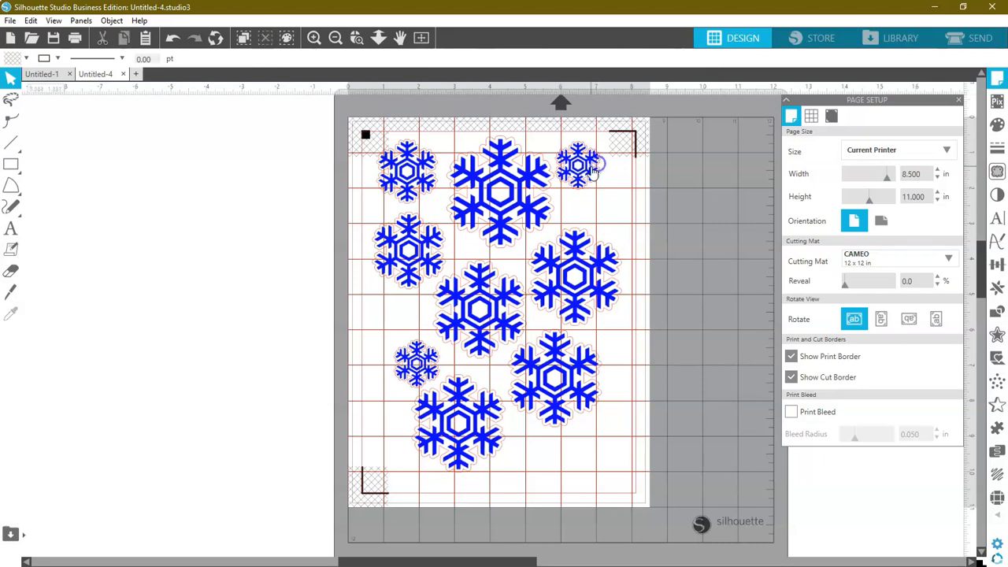
{"action": "right_click", "coordinate": [593, 167]}
{"action": "left_click", "coordinate": [626, 262]}
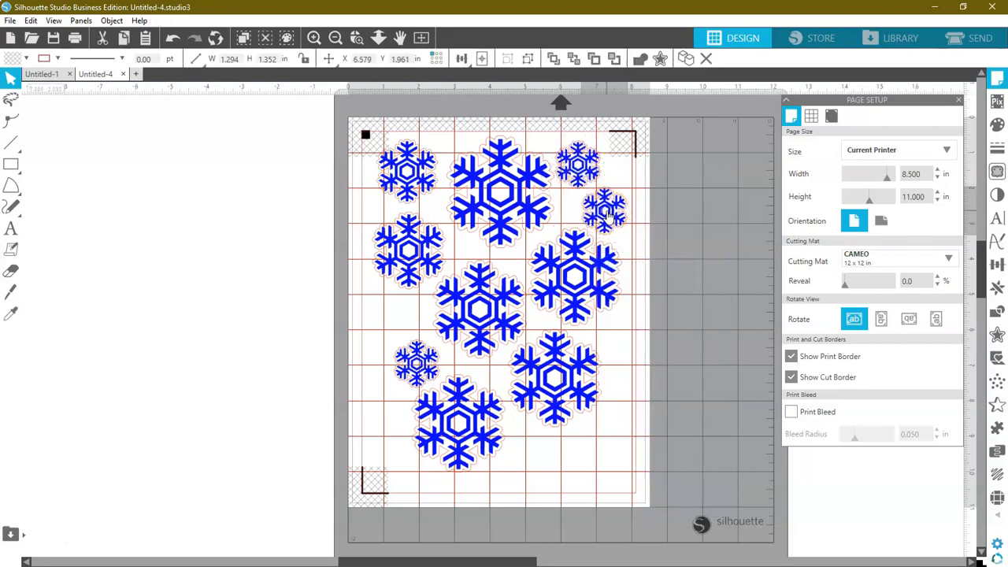
Move the smallest left-hand snowflake up beneath its neighbour, and place a duplicate of it in the page's lower-right corner
{"action": "left_click", "coordinate": [595, 304]}
{"action": "left_click_drag", "start_coordinate": [432, 376], "coordinate": [410, 335]}
{"action": "right_click", "coordinate": [410, 335]}
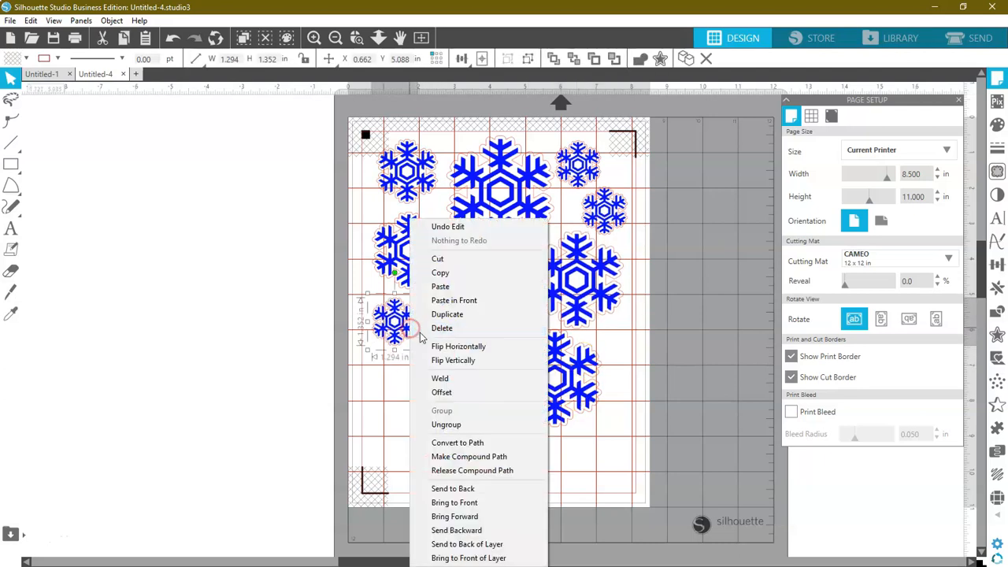
{"action": "left_click", "coordinate": [447, 314]}
{"action": "left_click_drag", "start_coordinate": [398, 319], "coordinate": [586, 454]}
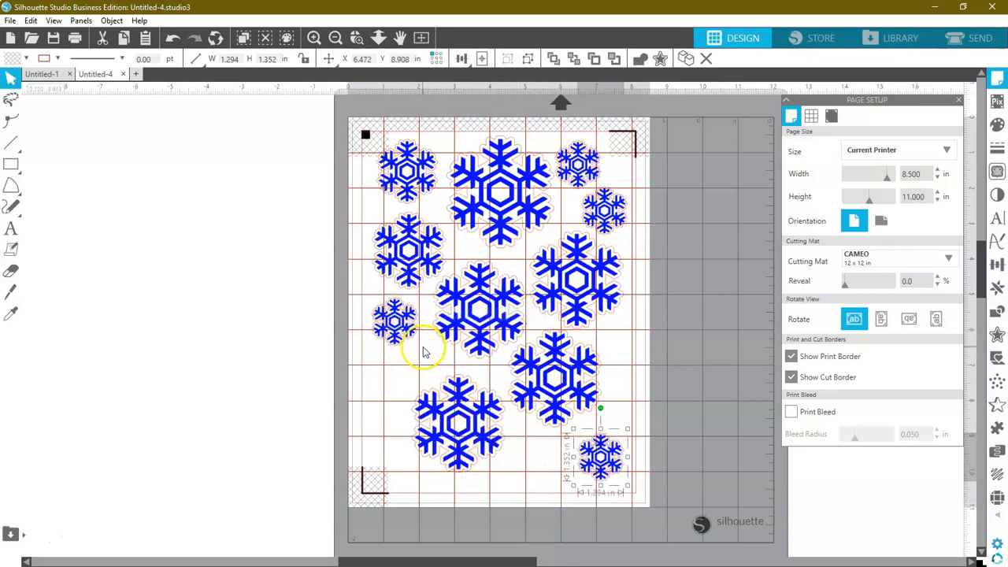
Ungroup the small snowflake at the page's left edge and fill its snowflake shape with green
{"action": "right_click", "coordinate": [401, 328]}
{"action": "left_click", "coordinate": [429, 426]}
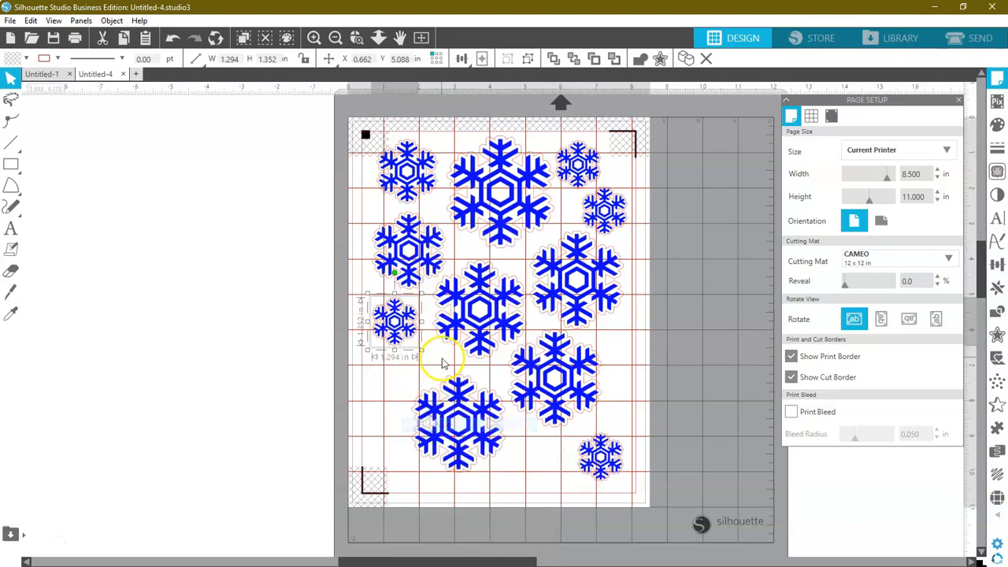
{"action": "left_click", "coordinate": [404, 325]}
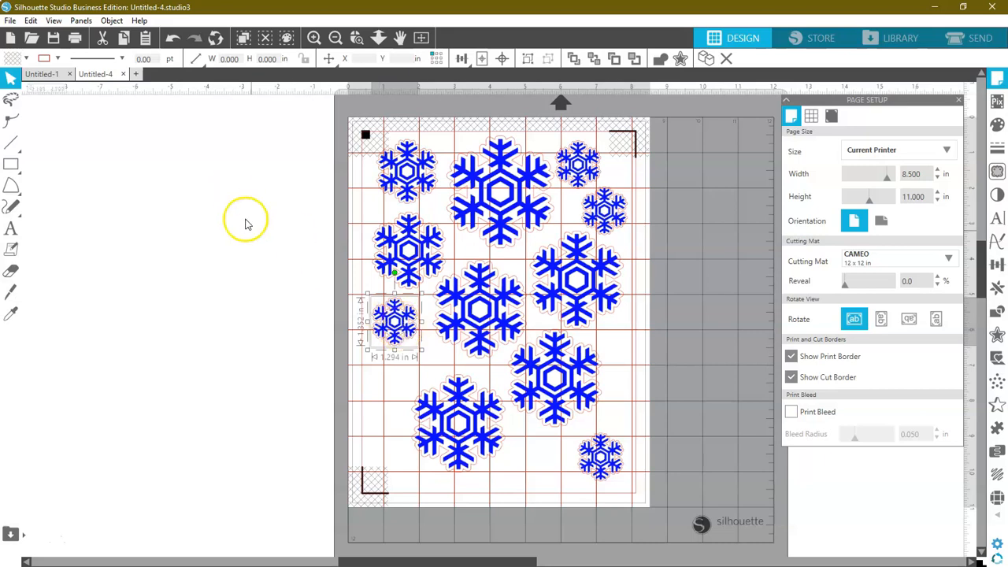
{"action": "left_click", "coordinate": [321, 340]}
{"action": "left_click", "coordinate": [398, 323]}
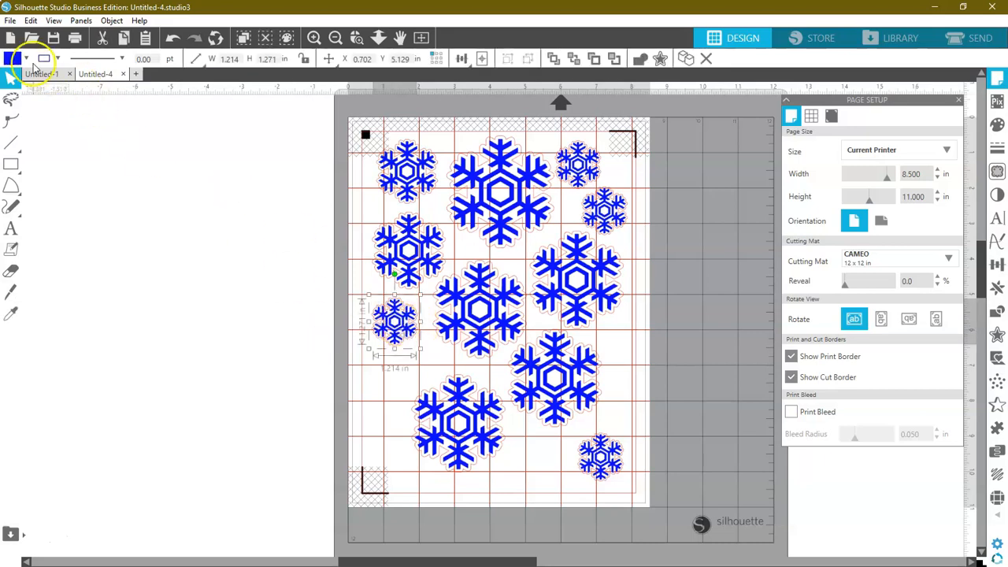
{"action": "left_click", "coordinate": [26, 58]}
{"action": "left_click", "coordinate": [78, 98]}
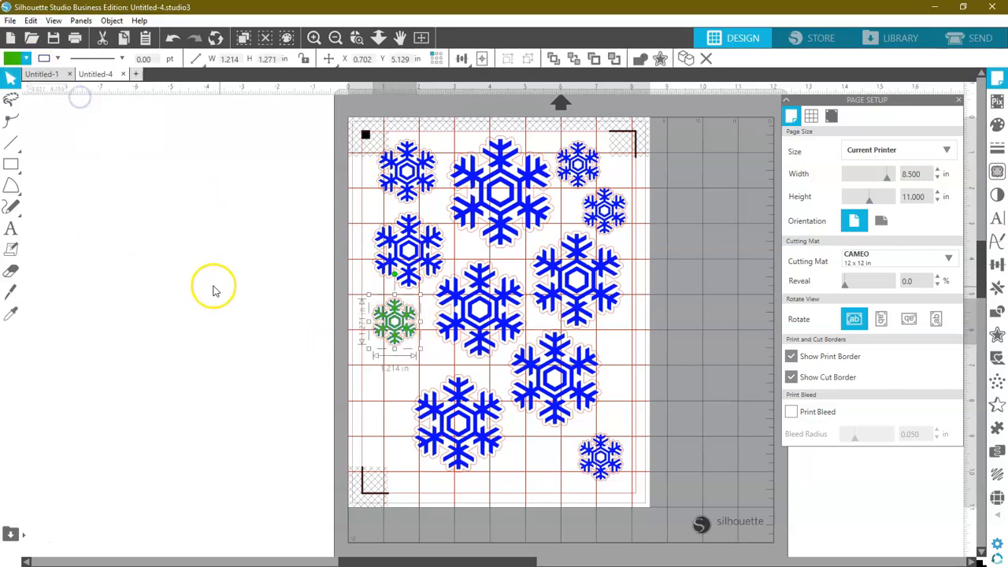
Regroup the green snowflake with its outline and place a duplicate directly below it
{"action": "right_click", "coordinate": [385, 325]}
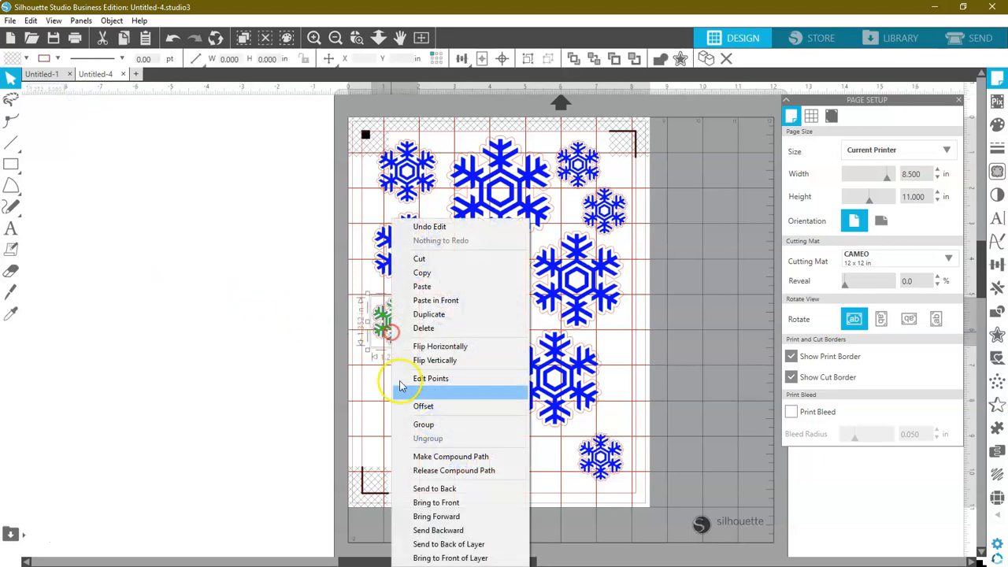
{"action": "left_click", "coordinate": [417, 429]}
{"action": "right_click", "coordinate": [386, 337]}
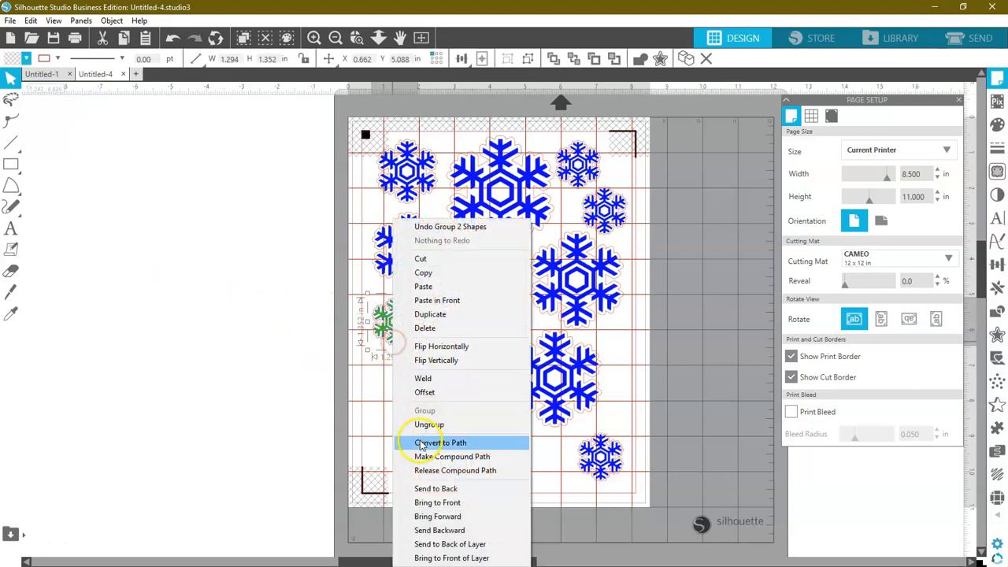
{"action": "left_click", "coordinate": [429, 314]}
{"action": "left_click_drag", "start_coordinate": [405, 335], "coordinate": [404, 393]}
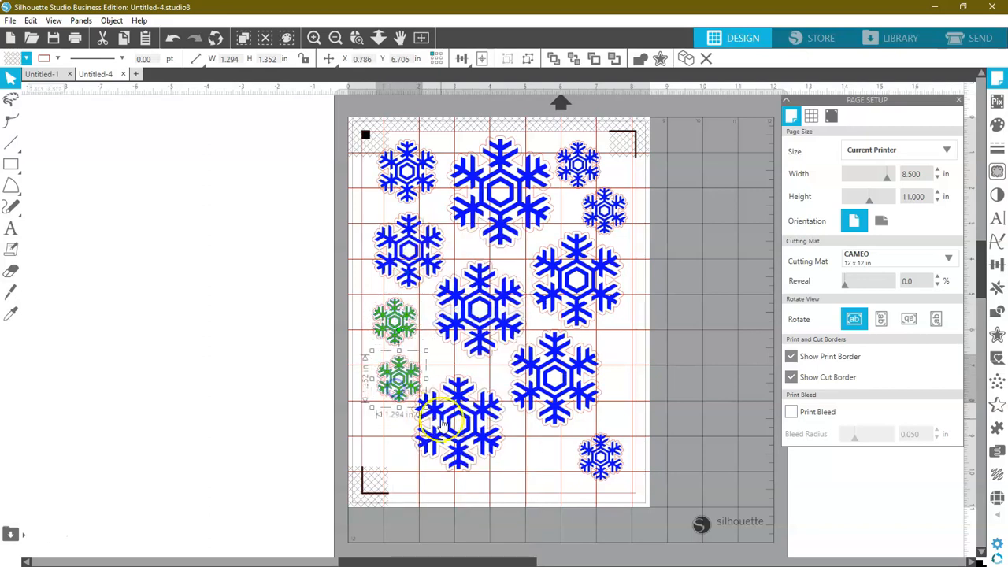
Duplicate the lower green snowflake and place the copy just above the page's lower-left registration mark
{"action": "right_click", "coordinate": [402, 384]}
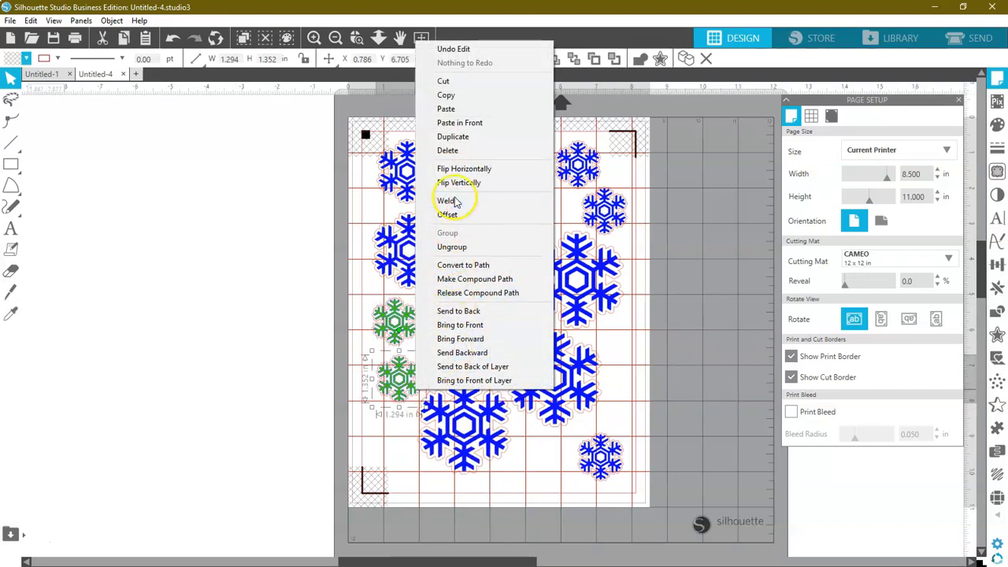
{"action": "left_click", "coordinate": [449, 136]}
{"action": "left_click_drag", "start_coordinate": [398, 380], "coordinate": [386, 454]}
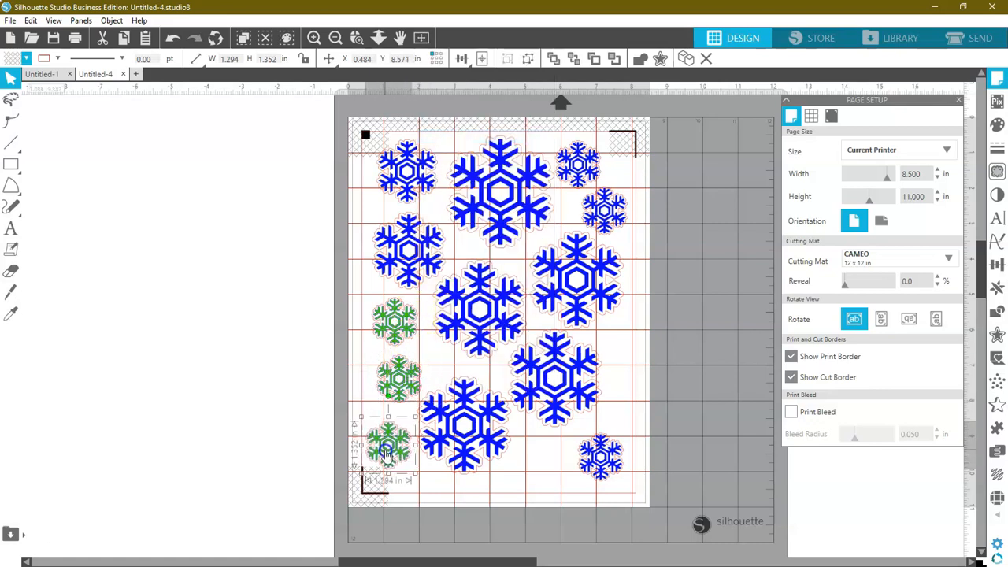
Ungroup the lowest green snowflake and fill its inner snowflake shape with pink, leaving its position within the outline unchanged
{"action": "right_click", "coordinate": [386, 450]}
{"action": "left_click", "coordinate": [419, 306]}
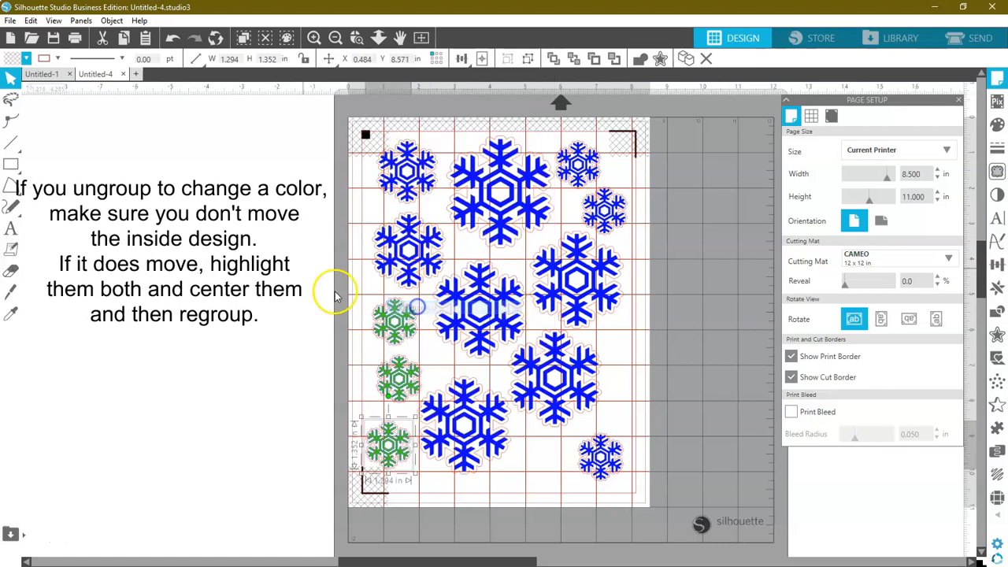
{"action": "left_click", "coordinate": [254, 397]}
{"action": "left_click", "coordinate": [387, 454]}
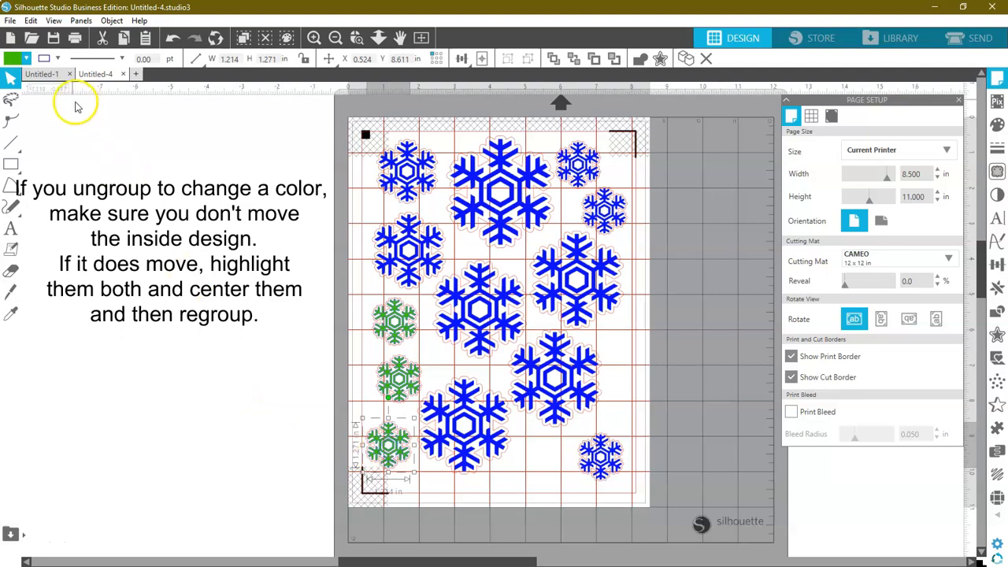
{"action": "left_click", "coordinate": [27, 60]}
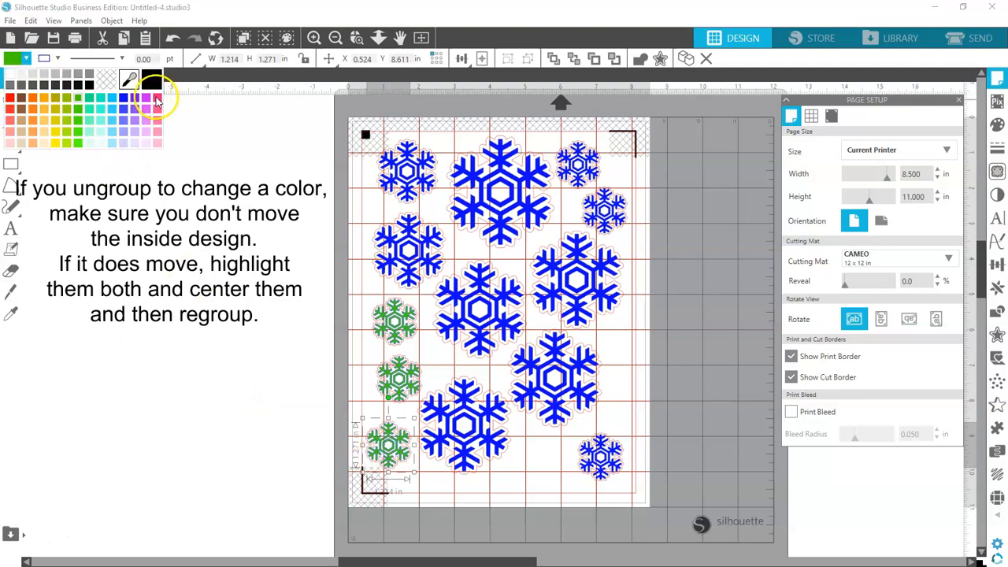
{"action": "left_click", "coordinate": [158, 99]}
{"action": "left_click", "coordinate": [259, 311]}
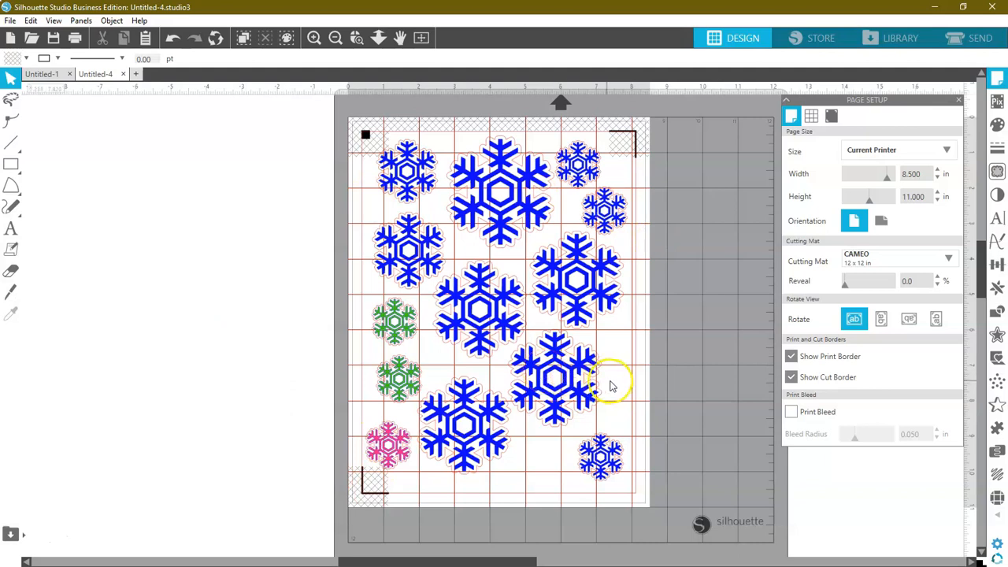
Move the lowest large blue snowflake slightly down and to the right, away from the small green one
{"action": "mouse_move", "coordinate": [494, 453]}
{"action": "left_mouse_down"}
{"action": "mouse_move", "coordinate": [510, 454]}
{"action": "mouse_move", "coordinate": [501, 460]}
{"action": "left_mouse_up"}
{"action": "left_click", "coordinate": [641, 308]}
Set the send settings to cut by line colour, exclude the blue RGB (10,10,255) lines from cutting, and return to the design view
{"action": "left_click", "coordinate": [977, 37]}
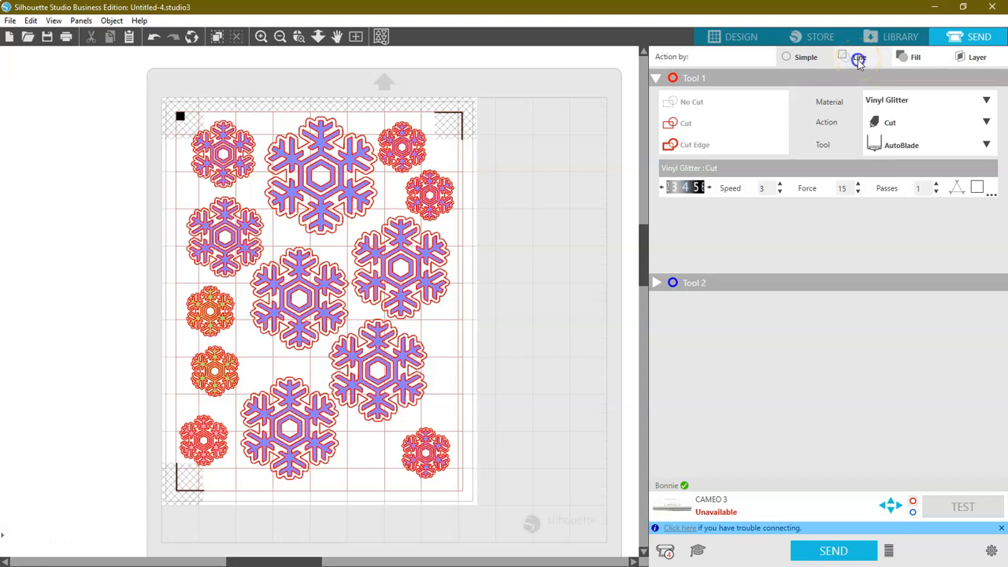
{"action": "left_click", "coordinate": [859, 58]}
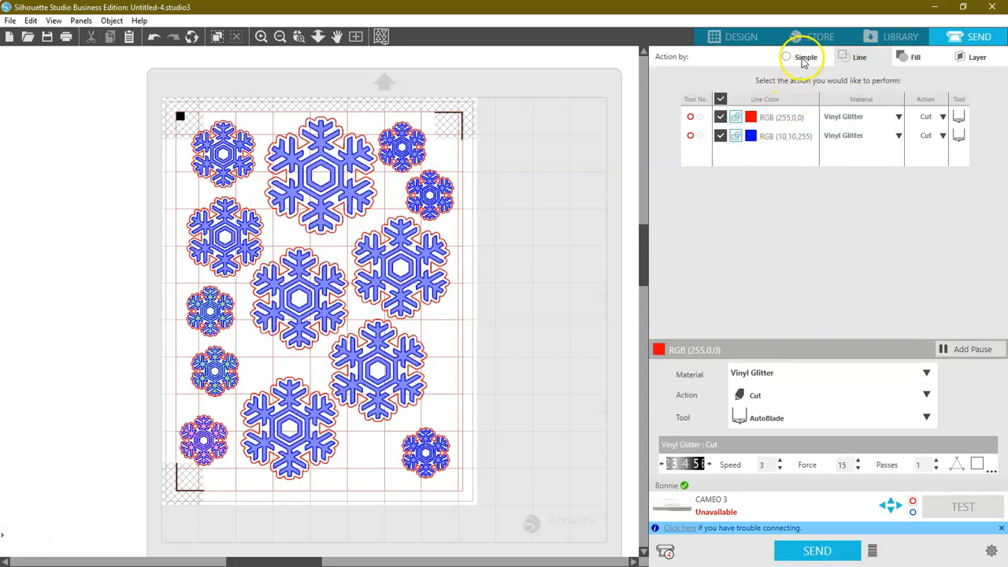
{"action": "left_click", "coordinate": [804, 60]}
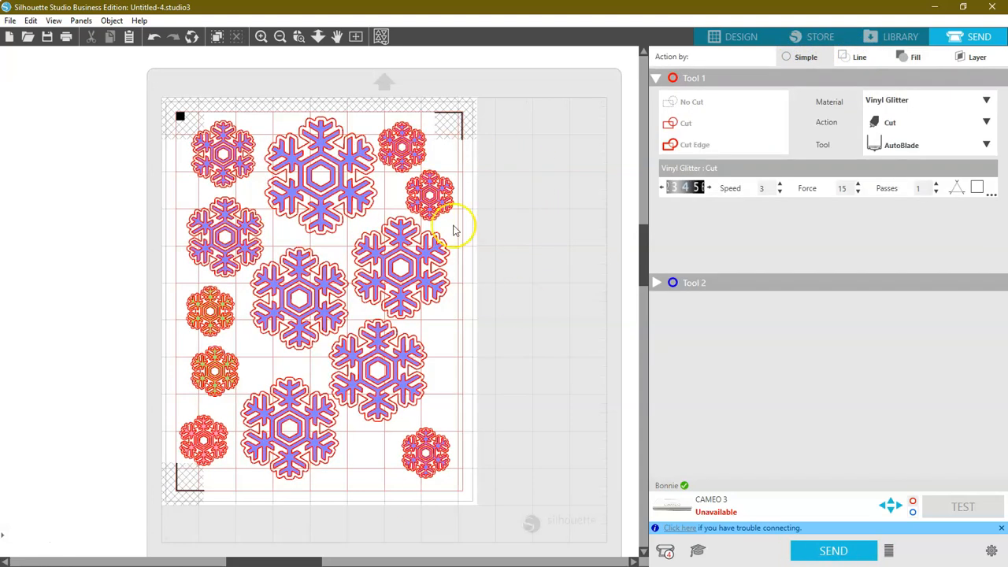
{"action": "left_click", "coordinate": [859, 58]}
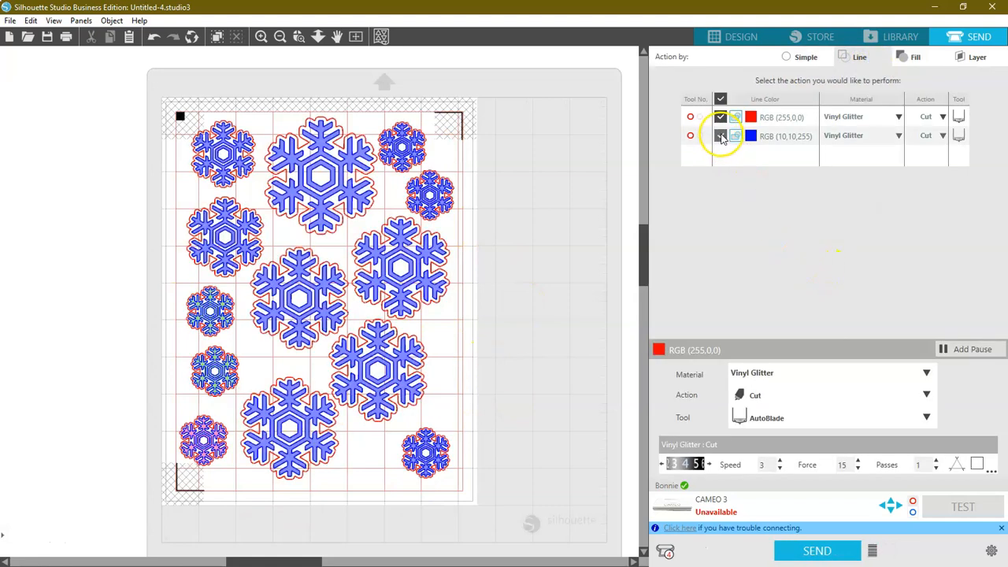
{"action": "left_click", "coordinate": [721, 136]}
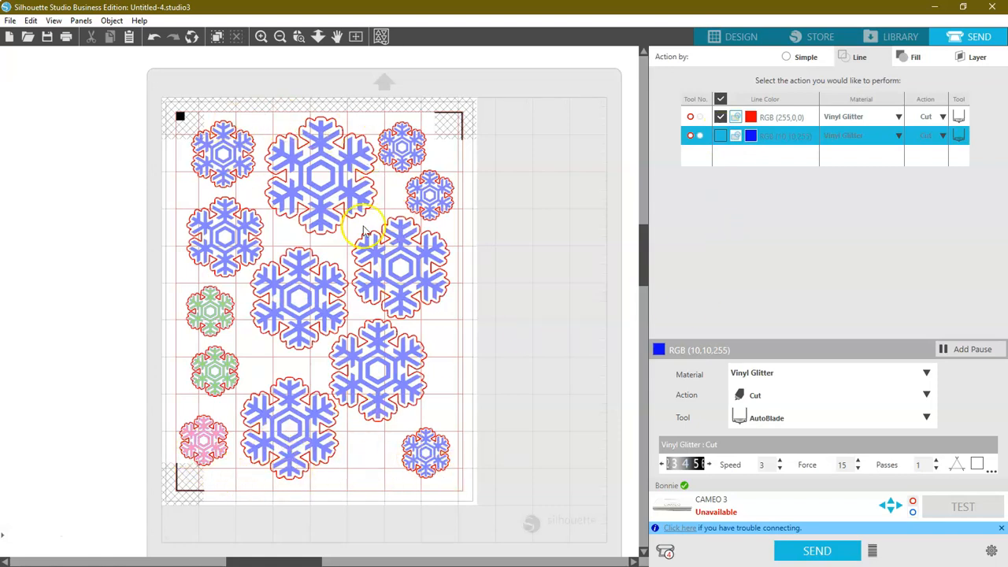
{"action": "left_click", "coordinate": [741, 38]}
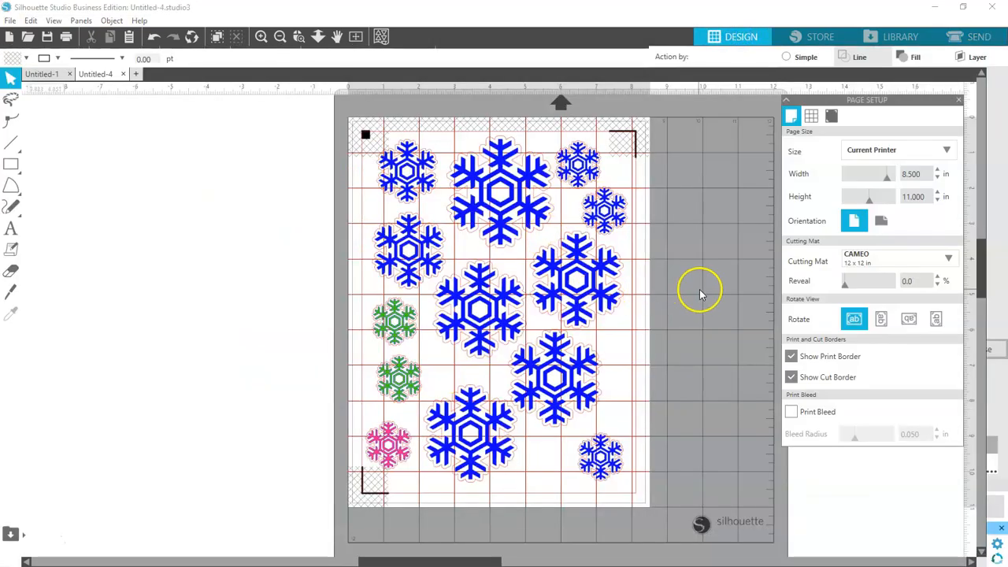